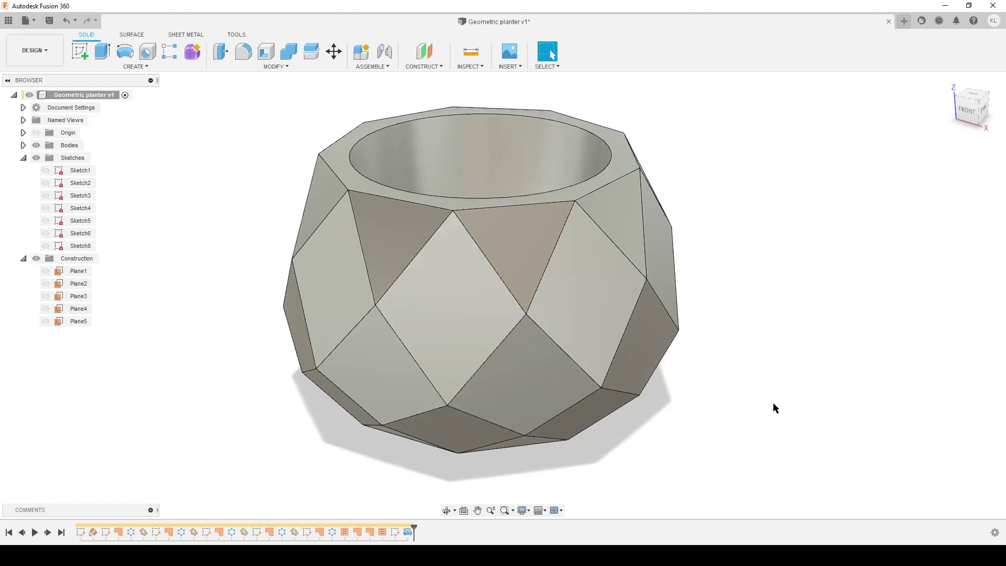
From a front view, show Sketch2 so its 20.00 and 10.00 dimensions appear on the planter.
{"action": "mouse_move", "coordinate": [768, 411]}
{"action": "middle_mouse_down", "text": "shift"}
{"action": "mouse_move", "coordinate": [760, 417]}
{"action": "mouse_move", "coordinate": [759, 391]}
{"action": "mouse_move", "coordinate": [754, 407]}
{"action": "mouse_move", "coordinate": [687, 433]}
{"action": "mouse_move", "coordinate": [705, 368]}
{"action": "mouse_move", "coordinate": [701, 411]}
{"action": "mouse_move", "coordinate": [759, 406]}
{"action": "mouse_move", "coordinate": [769, 383]}
{"action": "mouse_move", "coordinate": [773, 400]}
{"action": "middle_mouse_up", "text": "shift"}
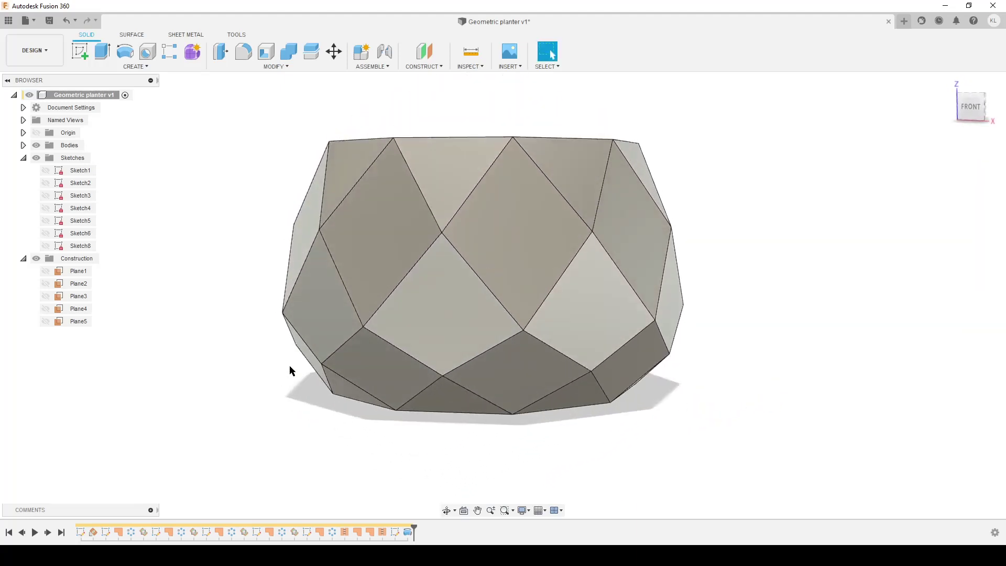
{"action": "left_click", "coordinate": [50, 184]}
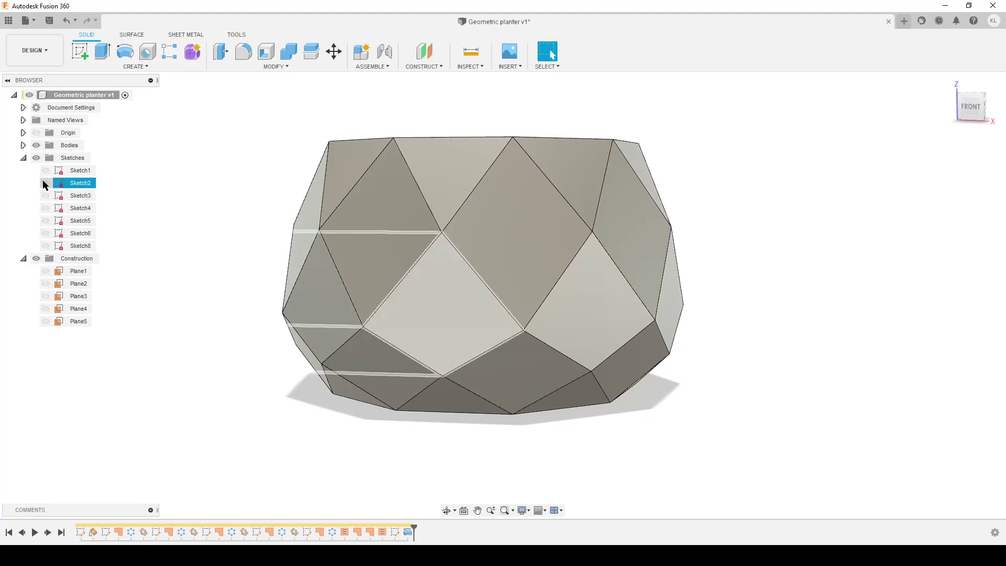
{"action": "key", "text": "Escape"}
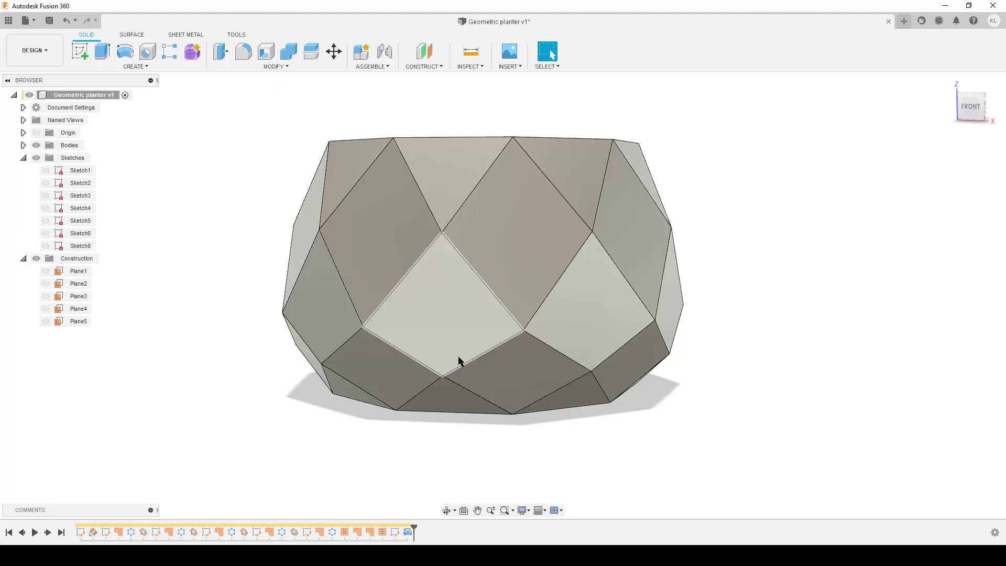
{"action": "scroll", "coordinate": [696, 388], "scroll_direction": "down", "scroll_amount": 3}
{"action": "mouse_move", "coordinate": [697, 388]}
{"action": "middle_mouse_down", "text": "shift"}
{"action": "mouse_move", "coordinate": [705, 388]}
{"action": "mouse_move", "coordinate": [696, 386]}
{"action": "middle_mouse_up", "text": "shift"}
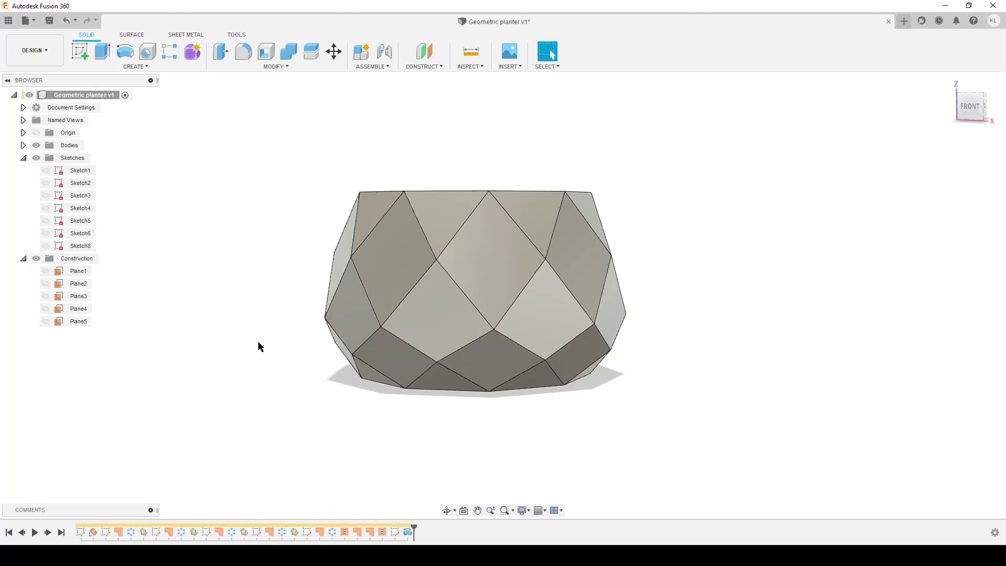
Show Sketch2 and try its dimensions at 50 and 30 mm.
{"action": "left_click", "coordinate": [45, 183]}
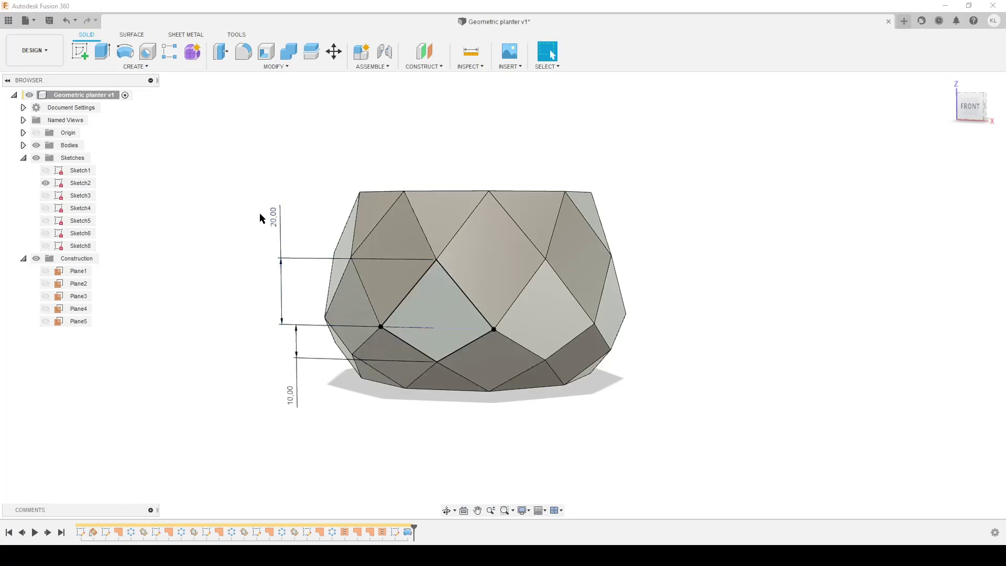
{"action": "double_click", "coordinate": [273, 217]}
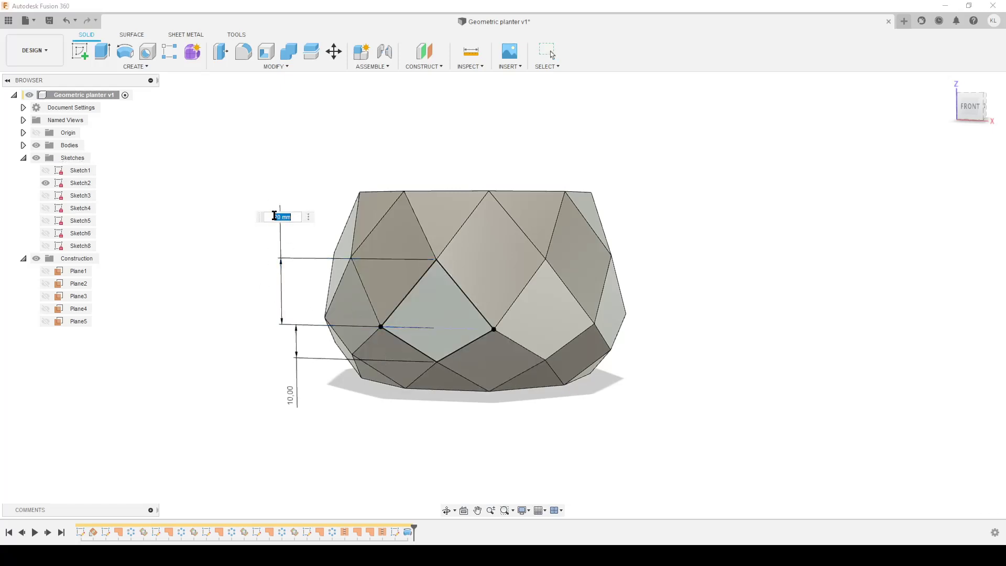
{"action": "type", "text": "50"}
{"action": "key", "text": "Return"}
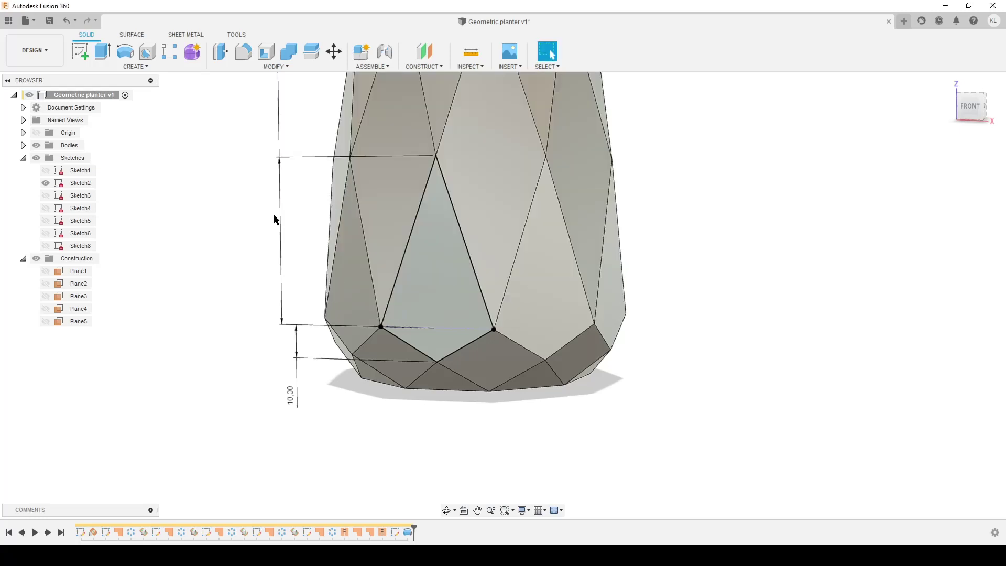
{"action": "double_click", "coordinate": [289, 396]}
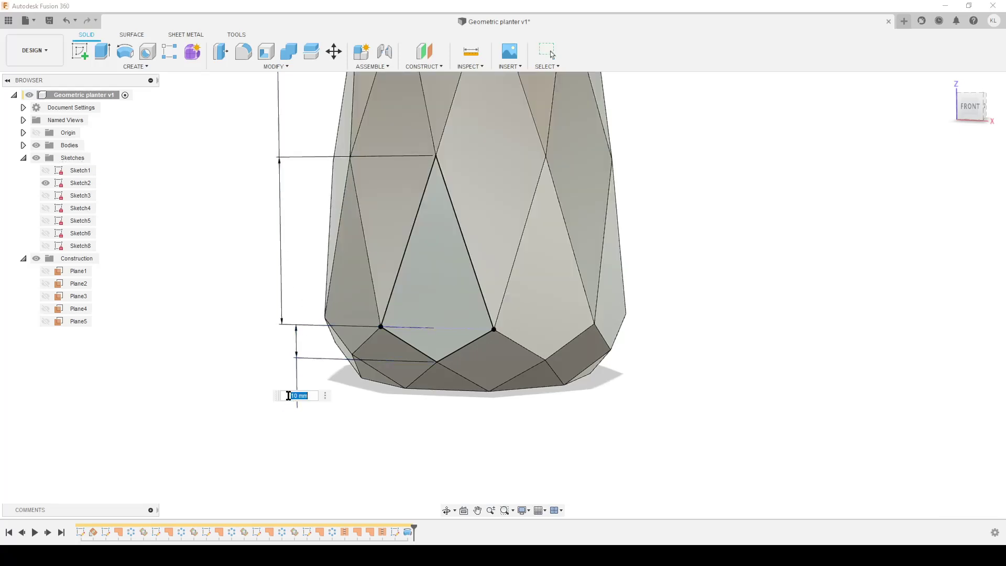
{"action": "type", "text": "30"}
{"action": "key", "text": "Return"}
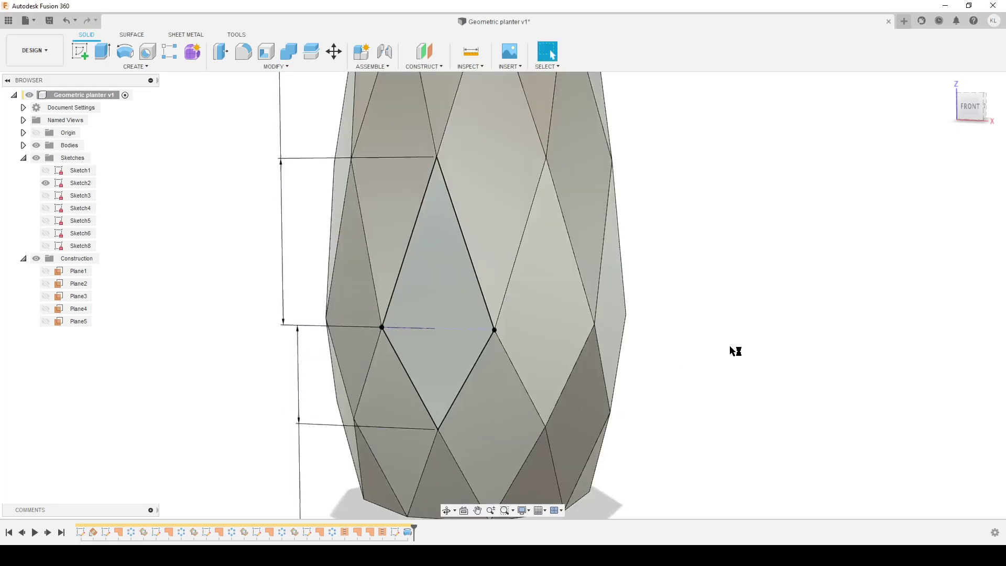
Set the lower dimension to 12 mm and the upper to 16 mm, checking the shorter planter.
{"action": "scroll", "coordinate": [731, 348], "scroll_direction": "down", "scroll_amount": 3}
{"action": "left_click_drag", "start_coordinate": [761, 387], "coordinate": [718, 404]}
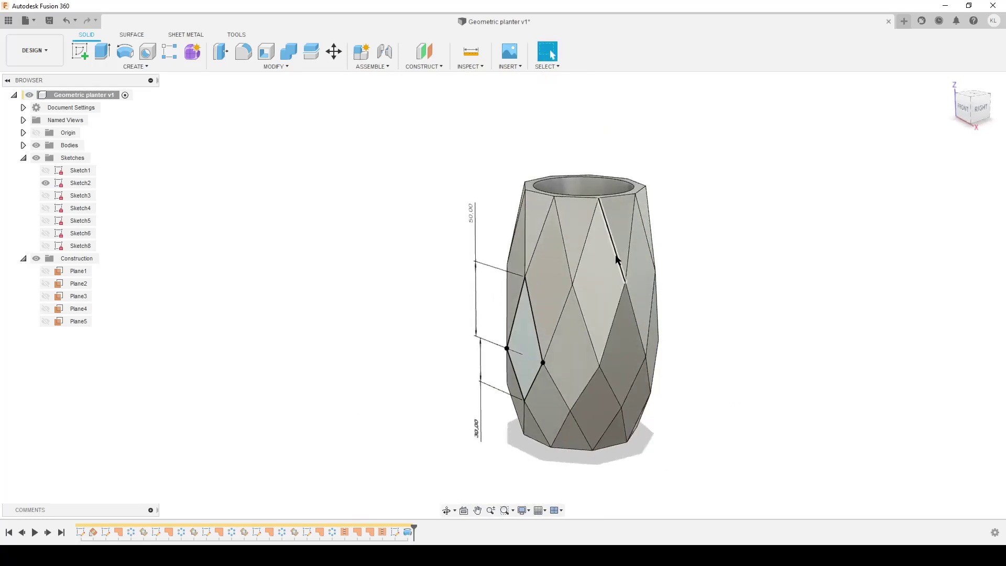
{"action": "key", "text": "Escape"}
{"action": "double_click", "coordinate": [477, 428]}
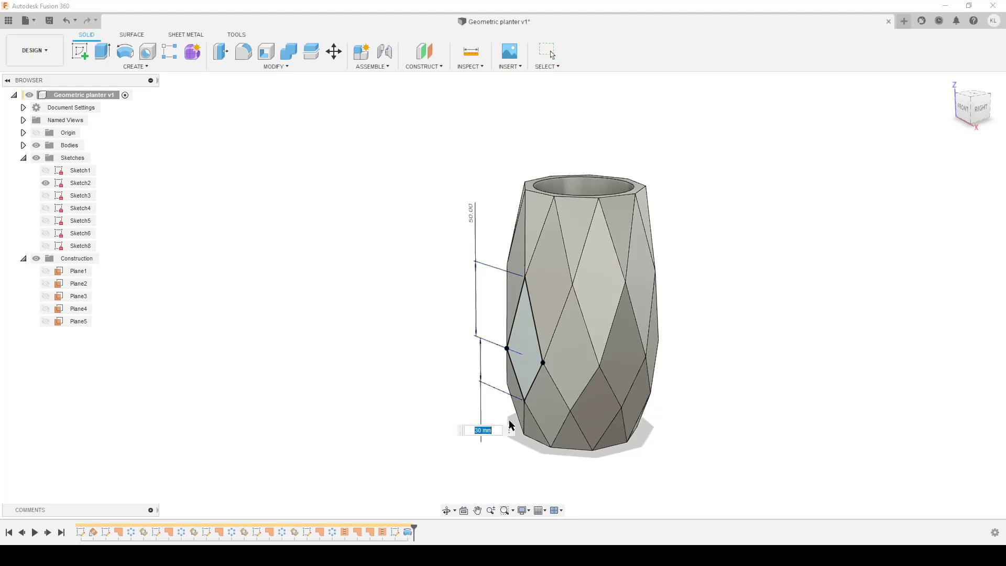
{"action": "type", "text": "12"}
{"action": "key", "text": "Return"}
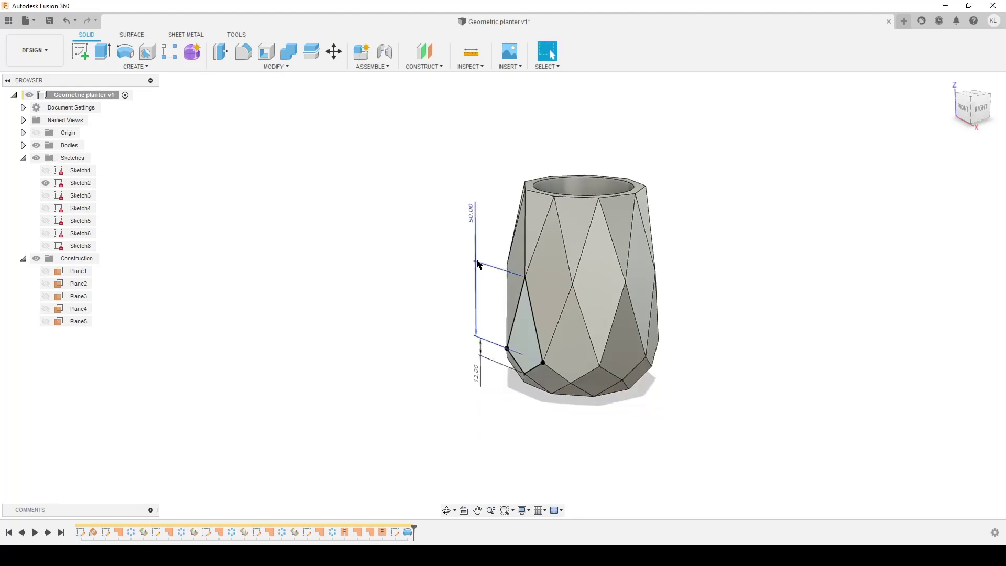
{"action": "double_click", "coordinate": [470, 216]}
{"action": "type", "text": "16"}
{"action": "key", "text": "Return"}
{"action": "middle_click_drag", "start_coordinate": [687, 303], "coordinate": [668, 373], "text": "shift"}
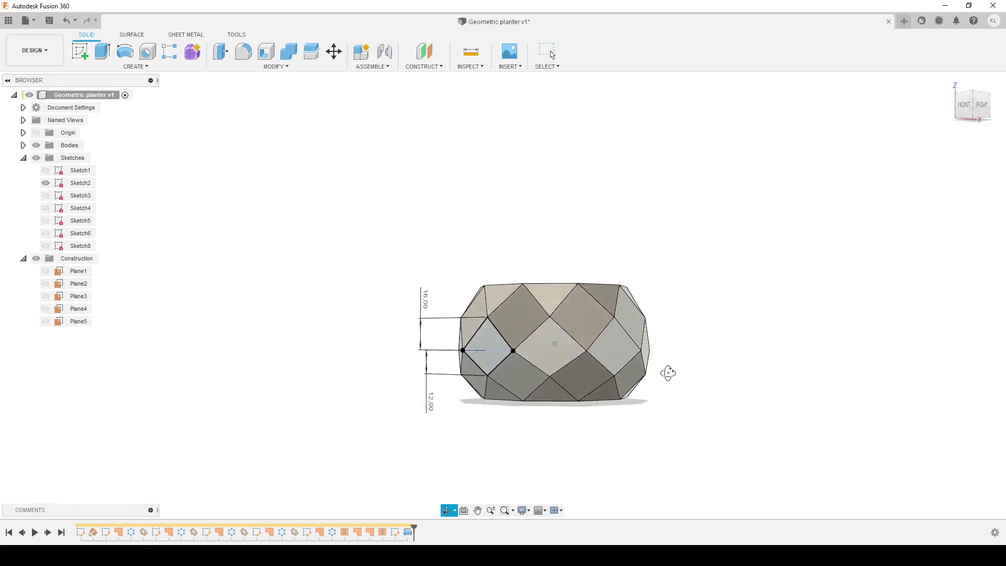
{"action": "scroll", "coordinate": [543, 316], "scroll_direction": "up", "scroll_amount": 4}
{"action": "middle_click_drag", "start_coordinate": [588, 365], "coordinate": [377, 329], "text": "shift"}
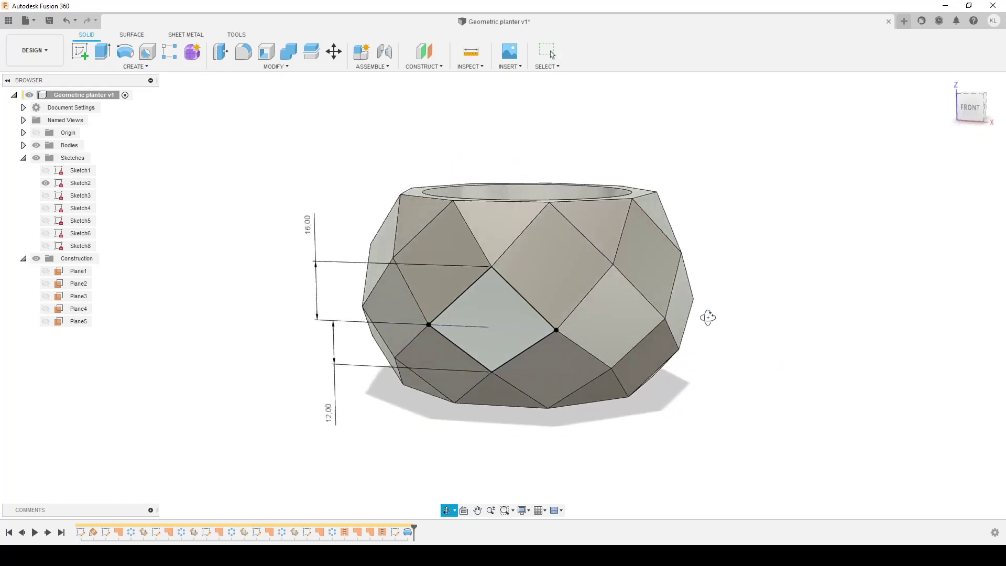
Hide Sketch2 and its dimensions, then open a new blank Untitled design tab.
{"action": "middle_click_drag", "start_coordinate": [706, 321], "coordinate": [649, 227], "text": "shift"}
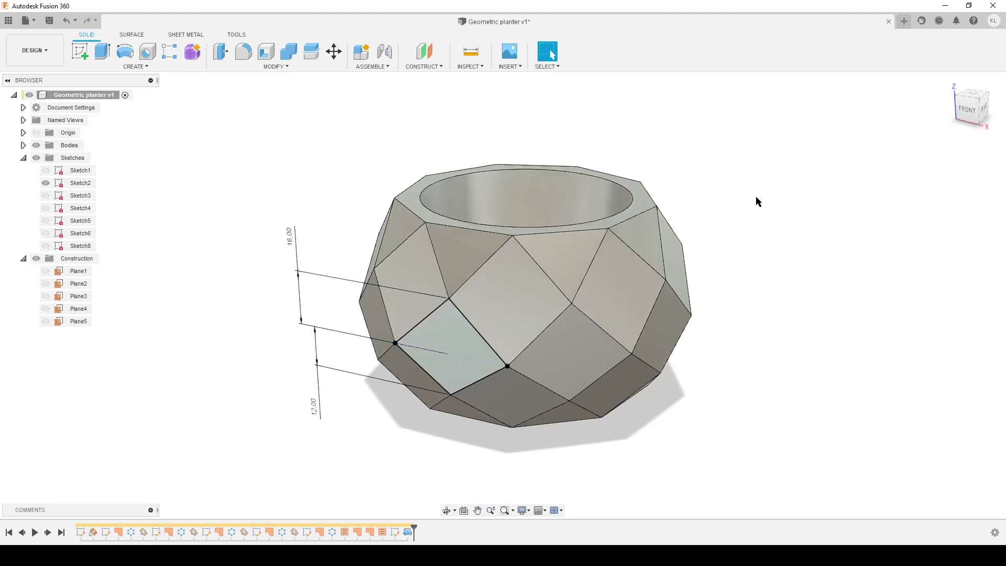
{"action": "left_click", "coordinate": [46, 183]}
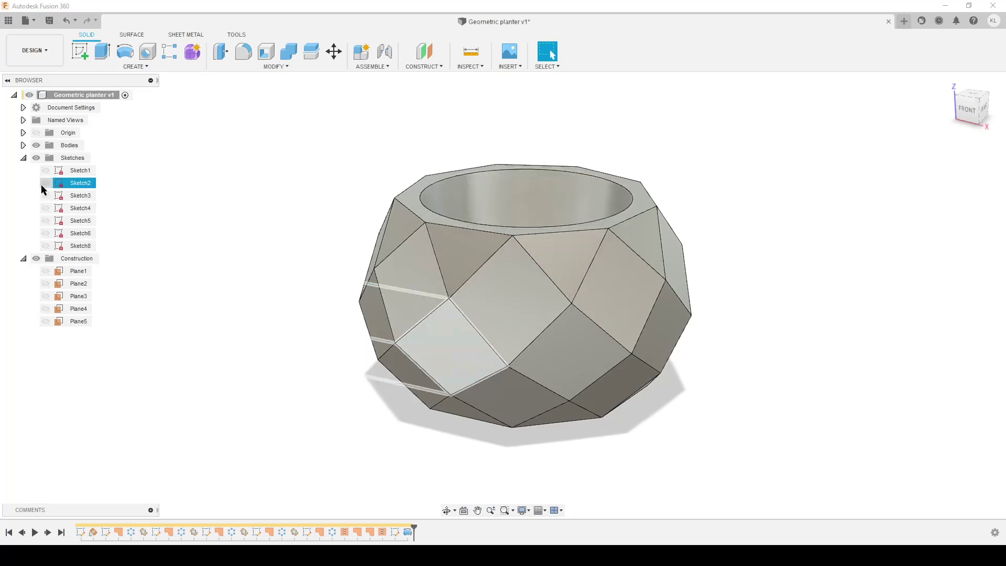
{"action": "middle_click_drag", "start_coordinate": [725, 353], "coordinate": [721, 341], "text": "shift"}
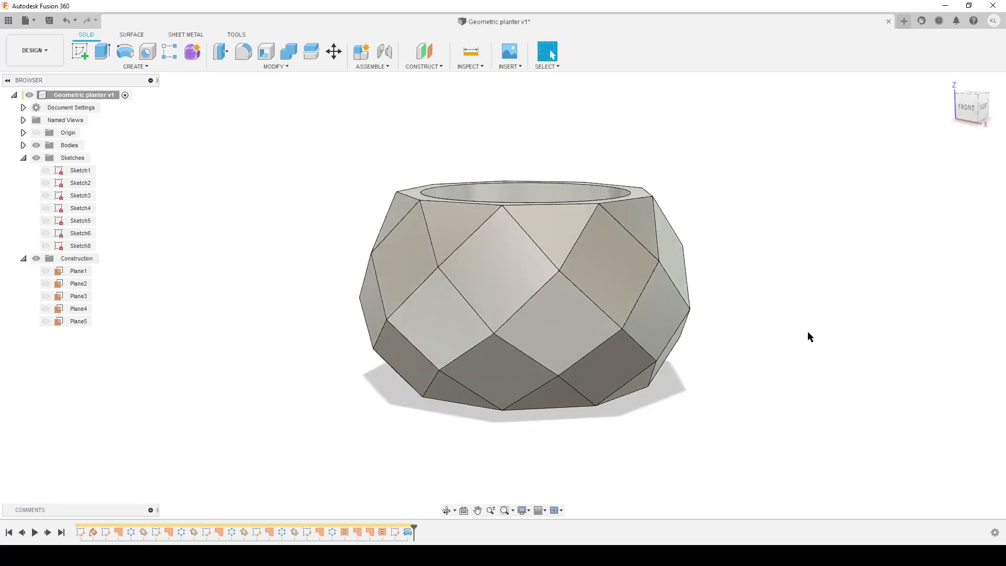
{"action": "left_click", "coordinate": [904, 21]}
Create a new component named Planter under the design's root.
{"action": "right_click", "coordinate": [55, 94]}
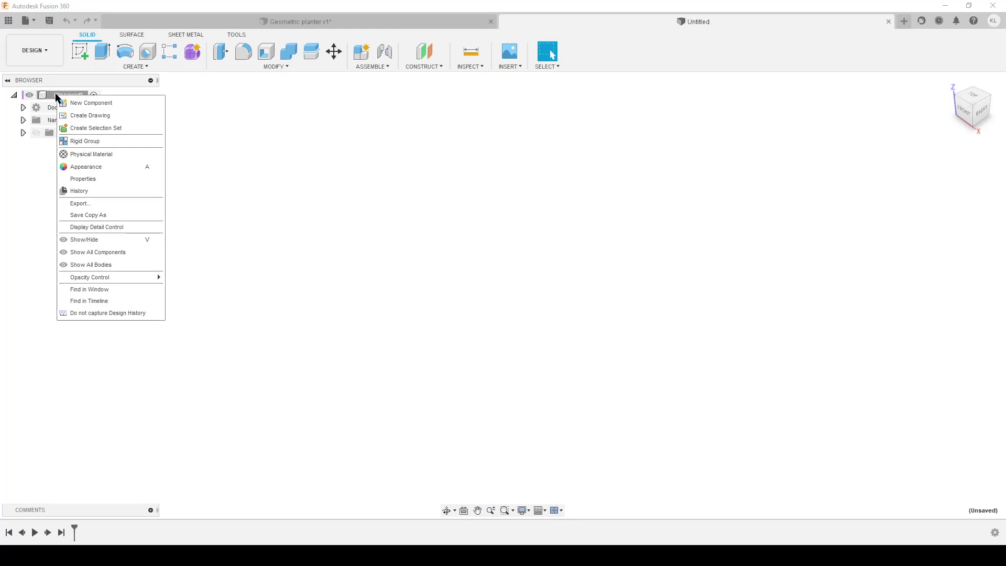
{"action": "left_click", "coordinate": [91, 103]}
{"action": "double_click", "coordinate": [885, 206]}
{"action": "type", "text": "Planter"}
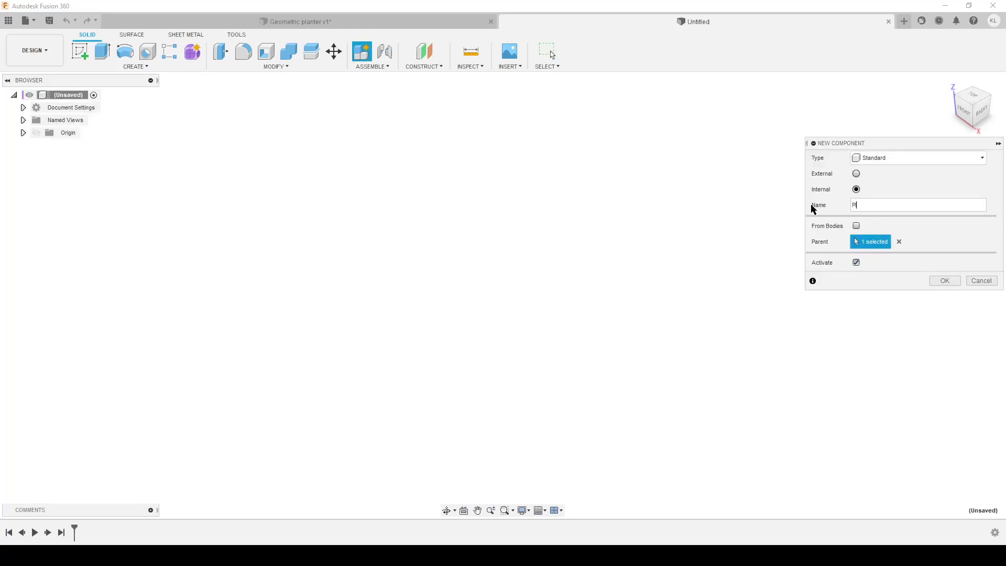
{"action": "key", "text": "Return"}
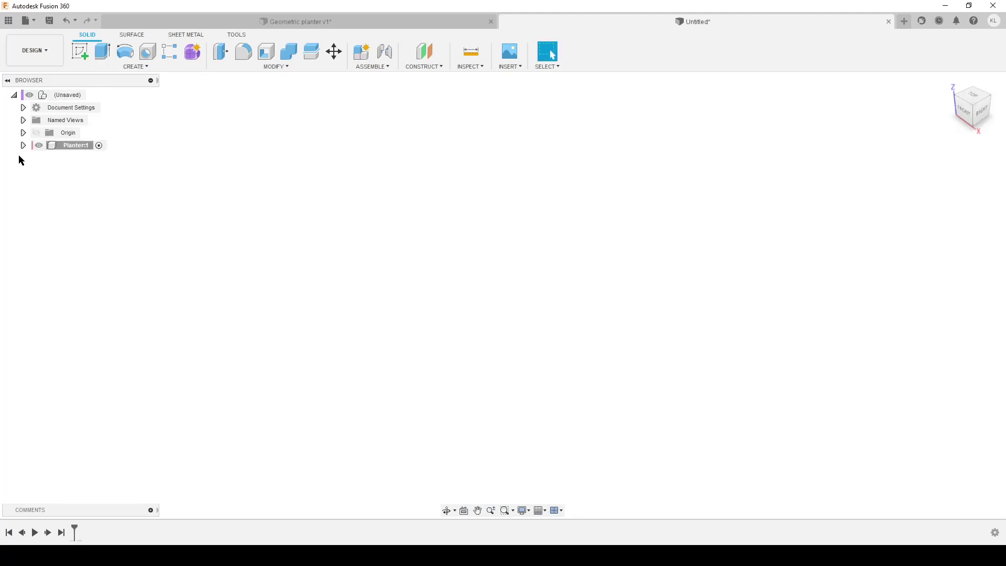
Start a new sketch in the Planter component on the horizontal XY origin plane.
{"action": "left_click", "coordinate": [22, 146]}
{"action": "left_click", "coordinate": [79, 52]}
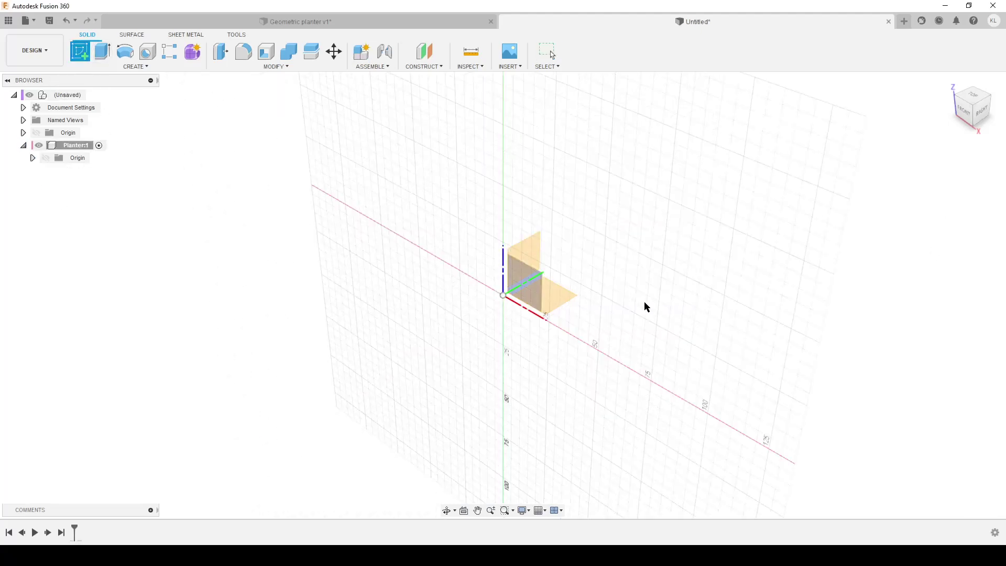
{"action": "left_click", "coordinate": [566, 294]}
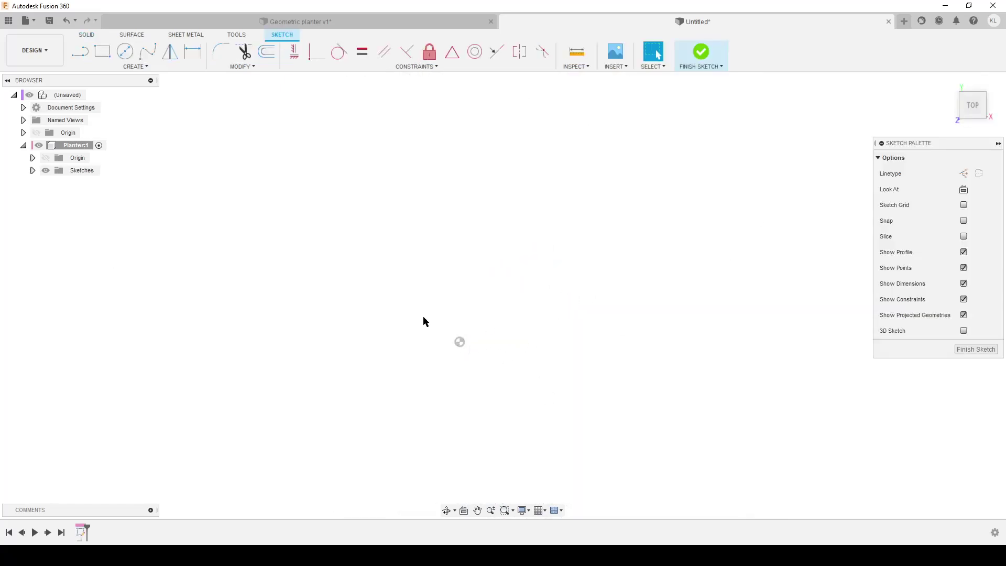
Draw a 10-sided circumscribed polygon centred on the origin.
{"action": "left_click", "coordinate": [123, 67]}
{"action": "mouse_move", "coordinate": [109, 126]}
{"action": "left_click", "coordinate": [186, 136]}
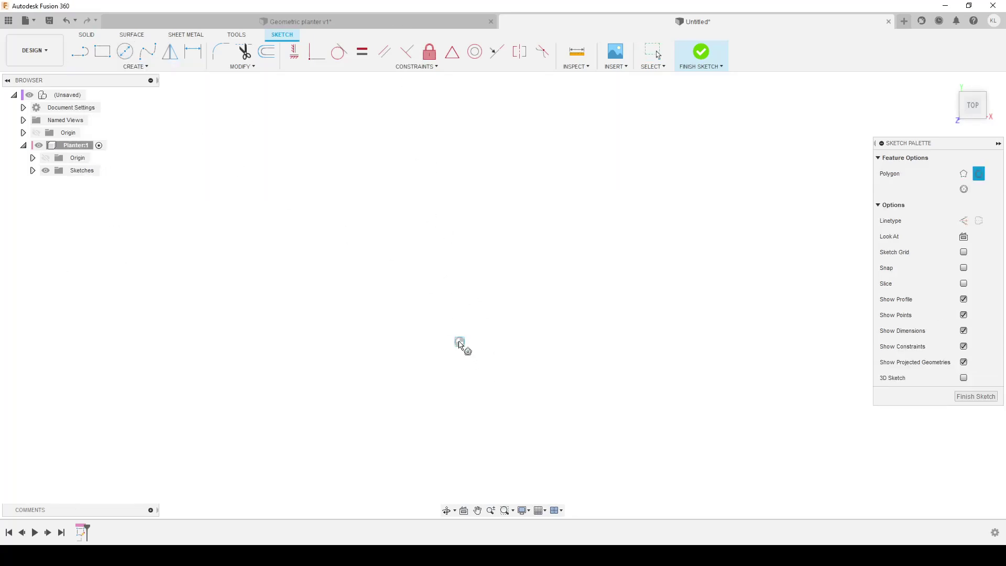
{"action": "left_click", "coordinate": [459, 343]}
{"action": "scroll", "coordinate": [484, 415], "scroll_direction": "down", "scroll_amount": 2}
{"action": "scroll", "coordinate": [484, 415], "scroll_direction": "up", "scroll_amount": 2}
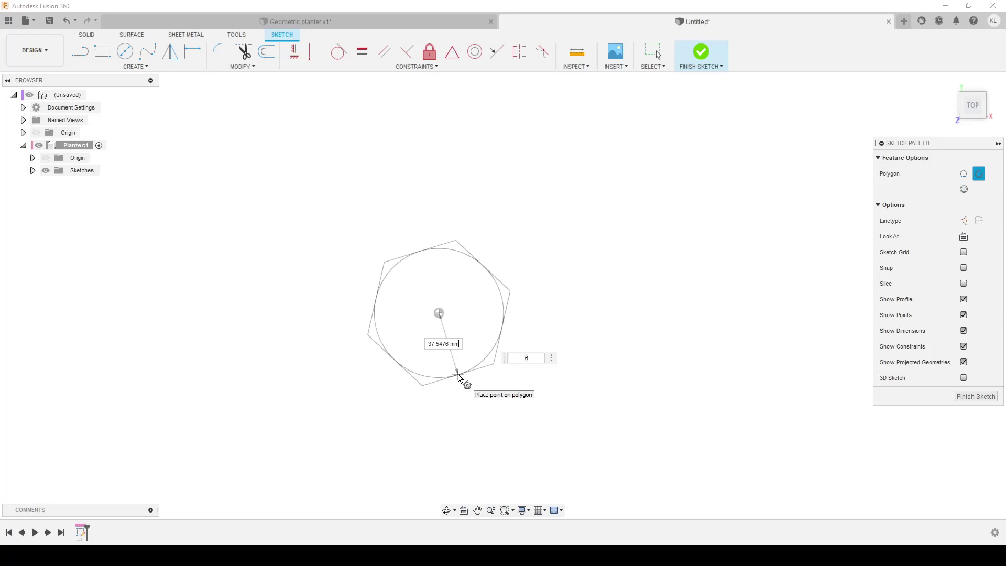
{"action": "key", "text": "Tab"}
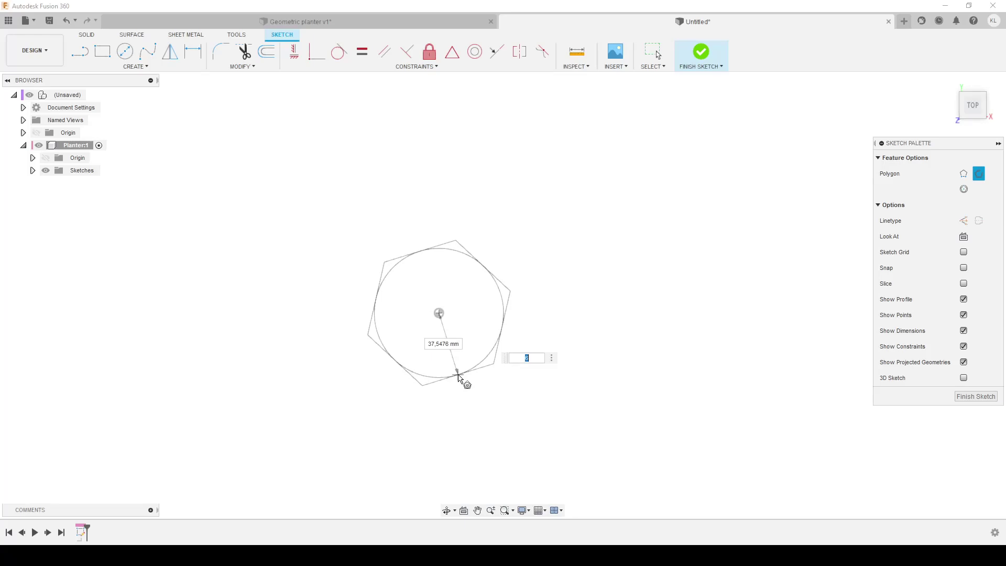
{"action": "key", "text": "Return"}
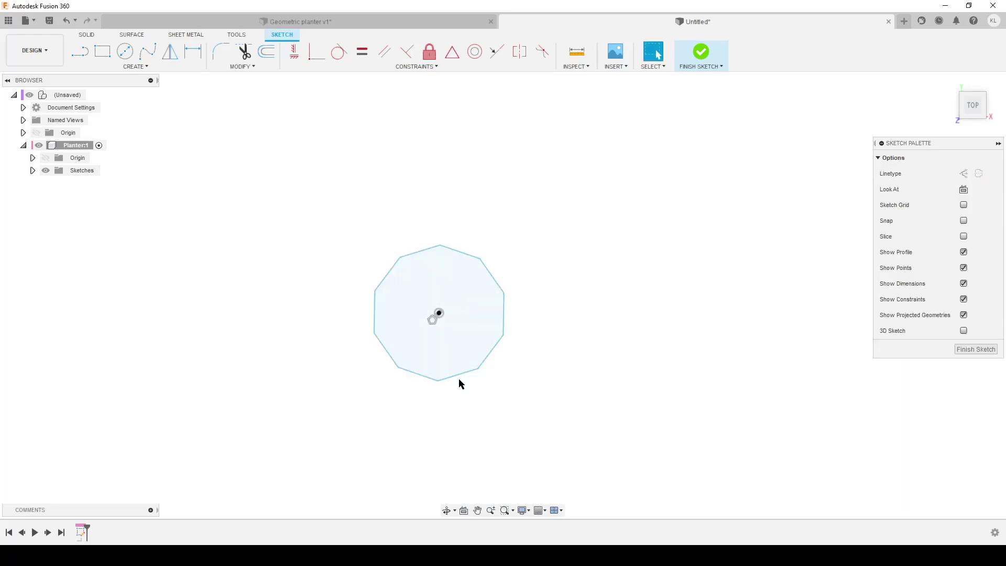
Constrain the decagon's bottom edge horizontal.
{"action": "scroll", "coordinate": [460, 384], "scroll_direction": "up", "scroll_amount": 1}
{"action": "left_click", "coordinate": [293, 51]}
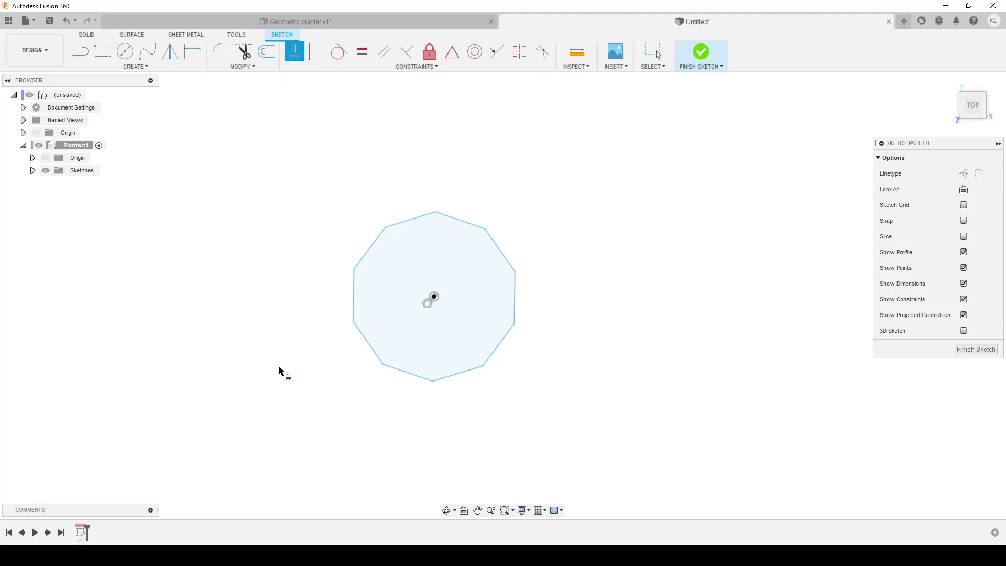
{"action": "left_click", "coordinate": [454, 379]}
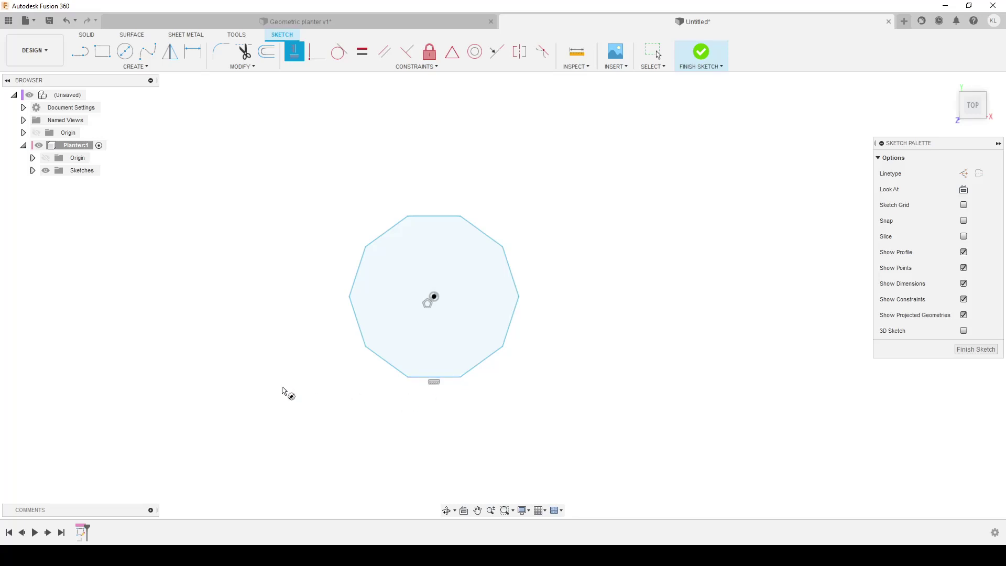
Draw a construction circle from the decagon's centre through its corners.
{"action": "key", "text": "c"}
{"action": "left_click", "coordinate": [952, 220]}
{"action": "left_click", "coordinate": [434, 297]}
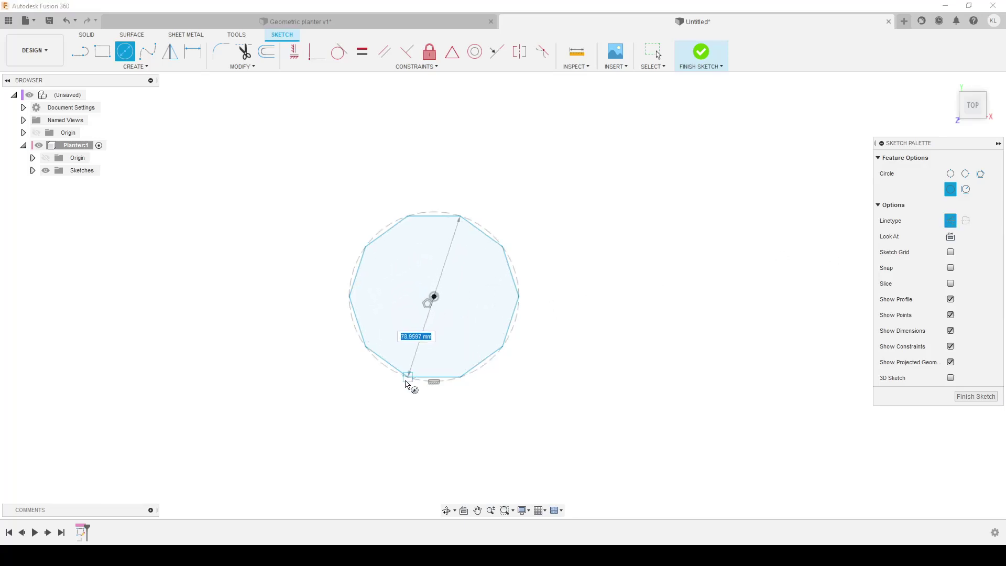
{"action": "left_click", "coordinate": [408, 377]}
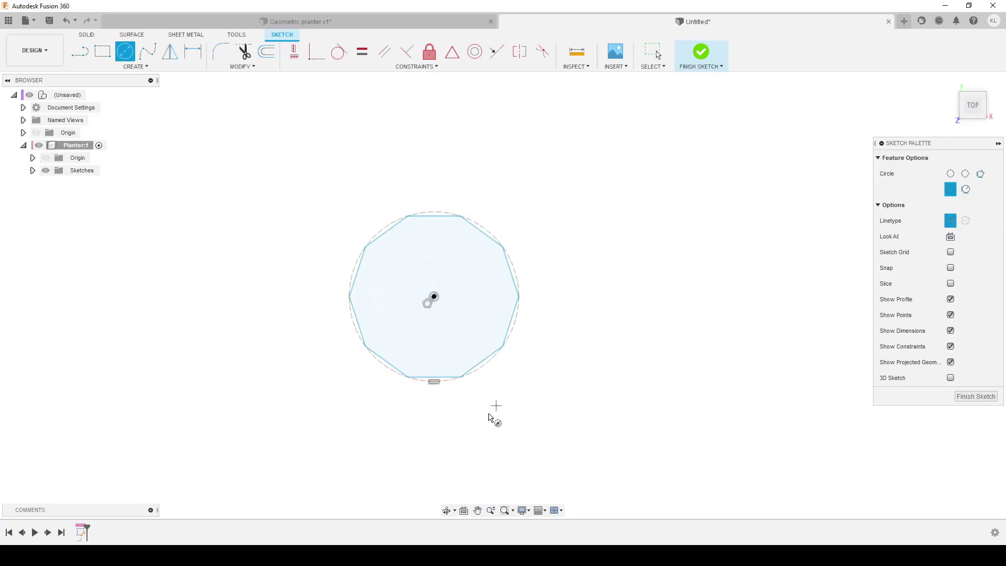
{"action": "key", "text": "Escape"}
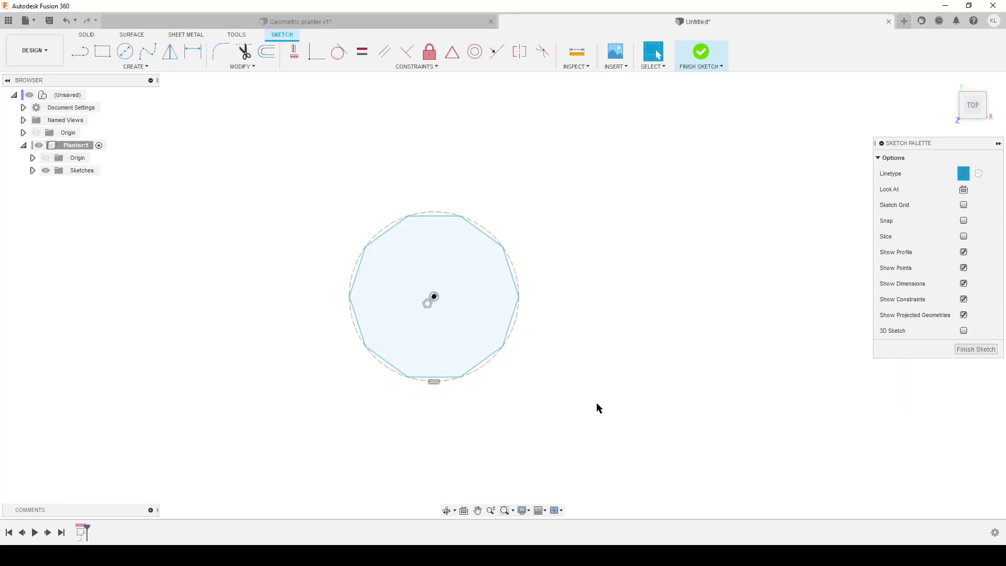
Dimension the construction circle to 85 mm diameter and finish the sketch.
{"action": "key", "text": "d"}
{"action": "left_click", "coordinate": [514, 267]}
{"action": "left_click", "coordinate": [572, 219]}
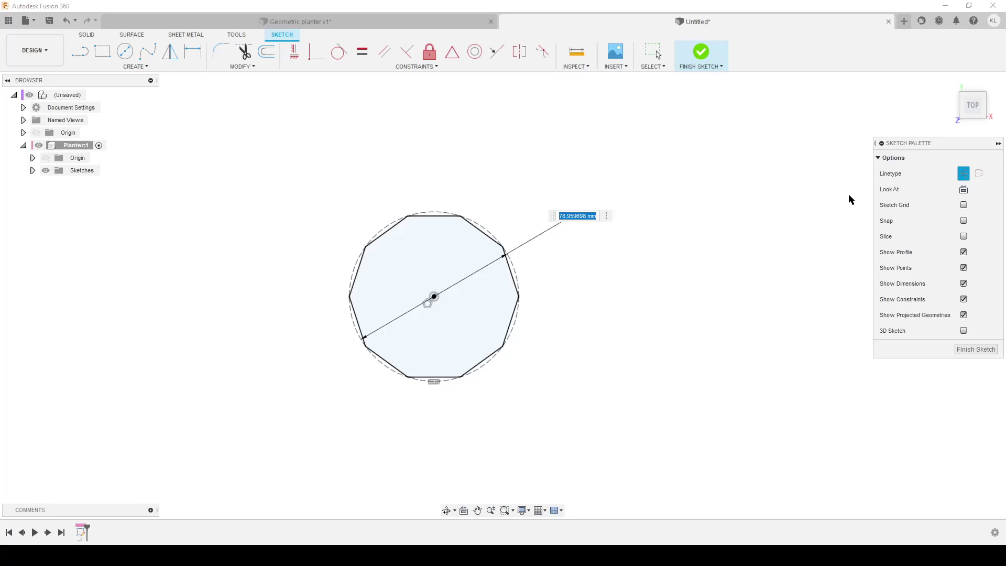
{"action": "type", "text": "85"}
{"action": "key", "text": "Return"}
{"action": "key", "text": "d"}
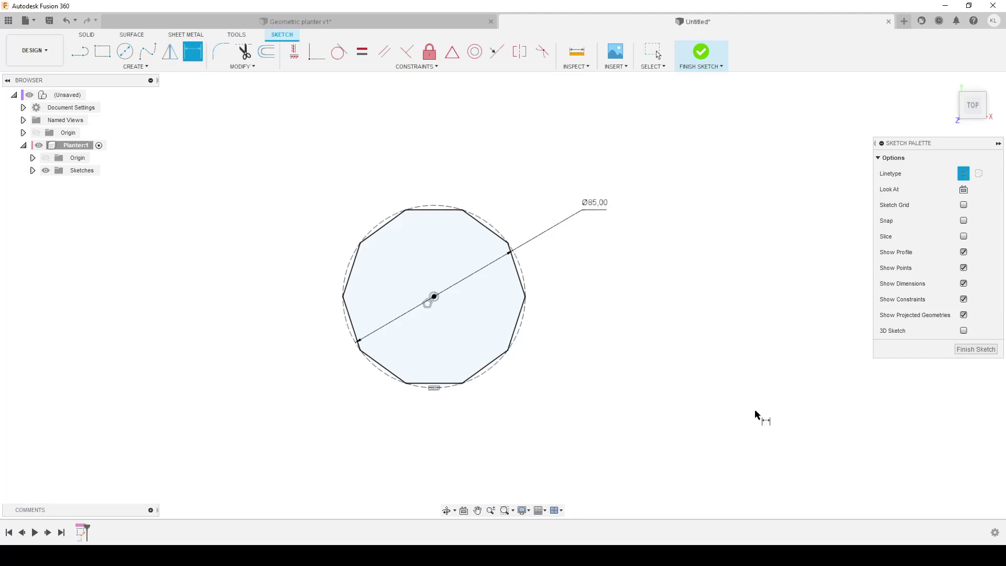
{"action": "left_click", "coordinate": [963, 349]}
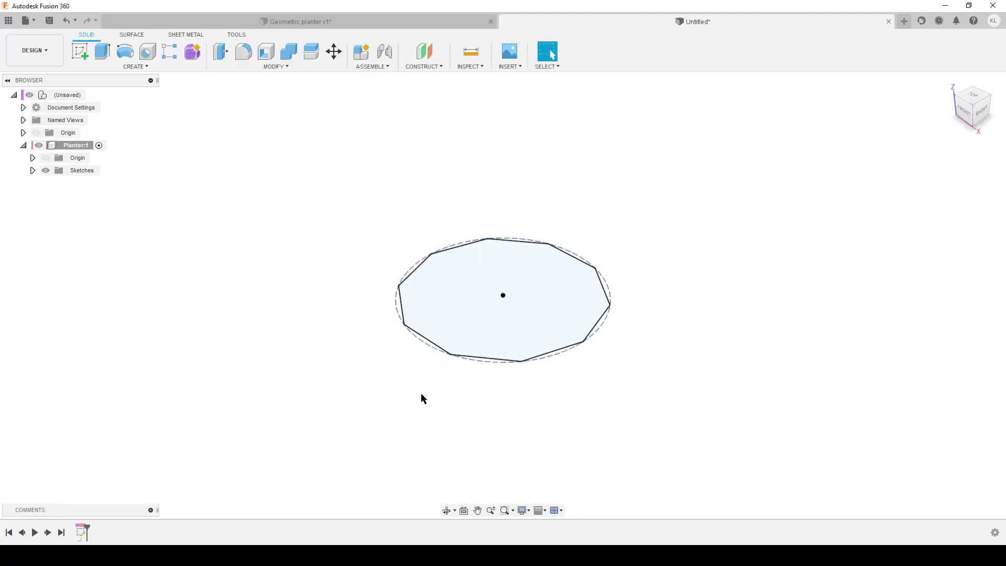
Create a Plane at Angle hinged on a decagon edge at 90 degrees.
{"action": "left_click", "coordinate": [426, 66]}
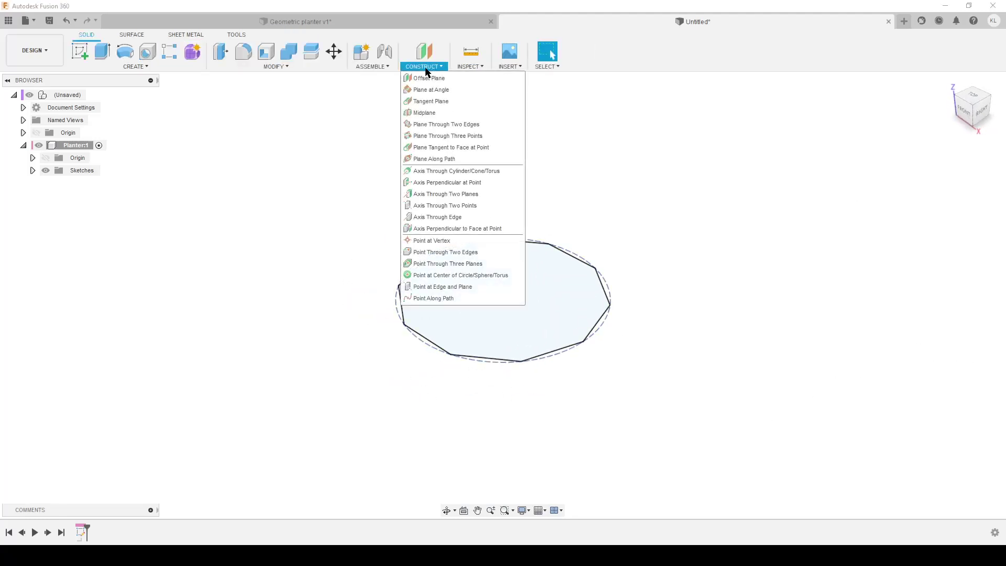
{"action": "left_click", "coordinate": [449, 89]}
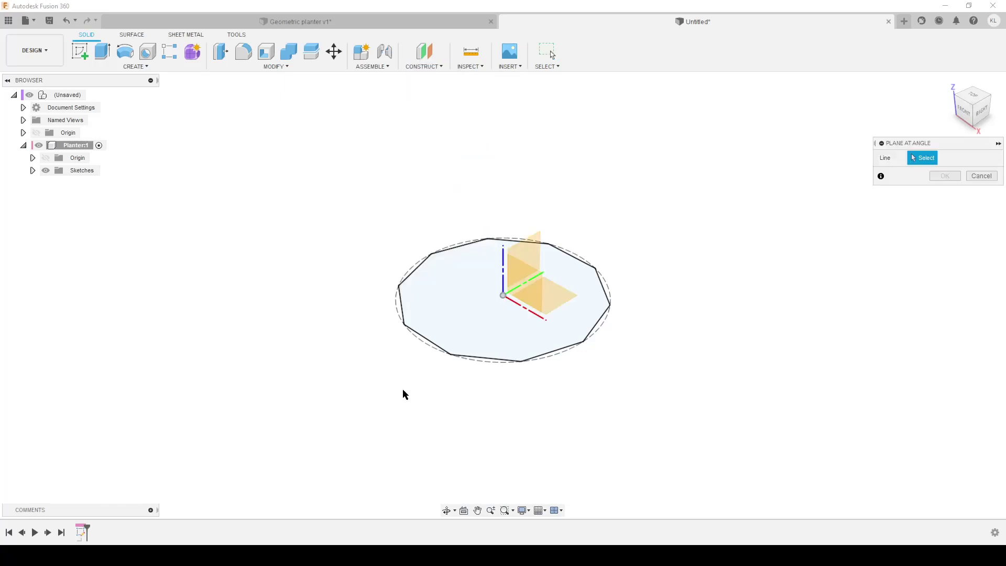
{"action": "left_click", "coordinate": [427, 342]}
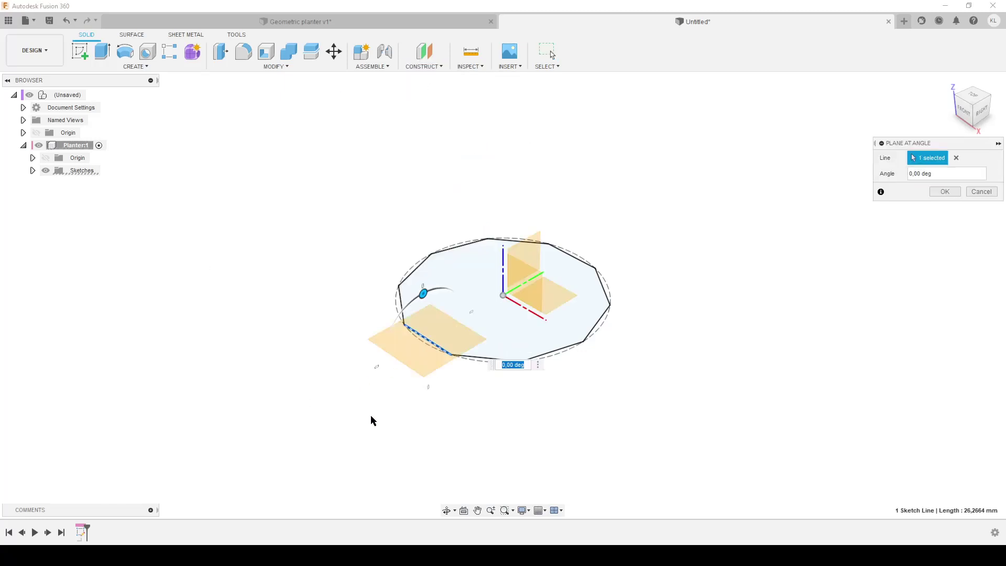
{"action": "mouse_move", "coordinate": [372, 420]}
{"action": "middle_mouse_down", "text": "shift"}
{"action": "mouse_move", "coordinate": [325, 388]}
{"action": "mouse_move", "coordinate": [334, 407]}
{"action": "middle_mouse_up", "text": "shift"}
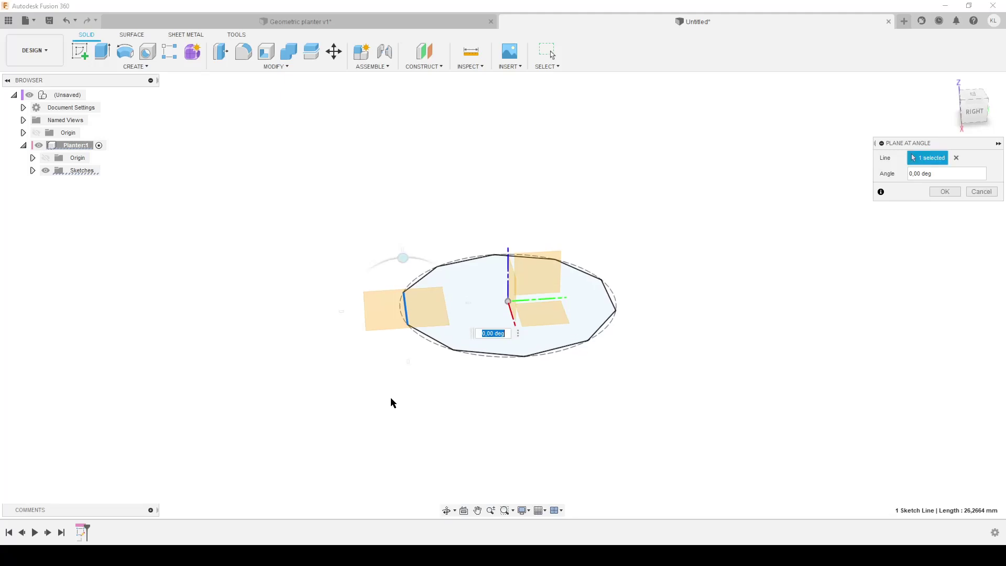
{"action": "type", "text": "90"}
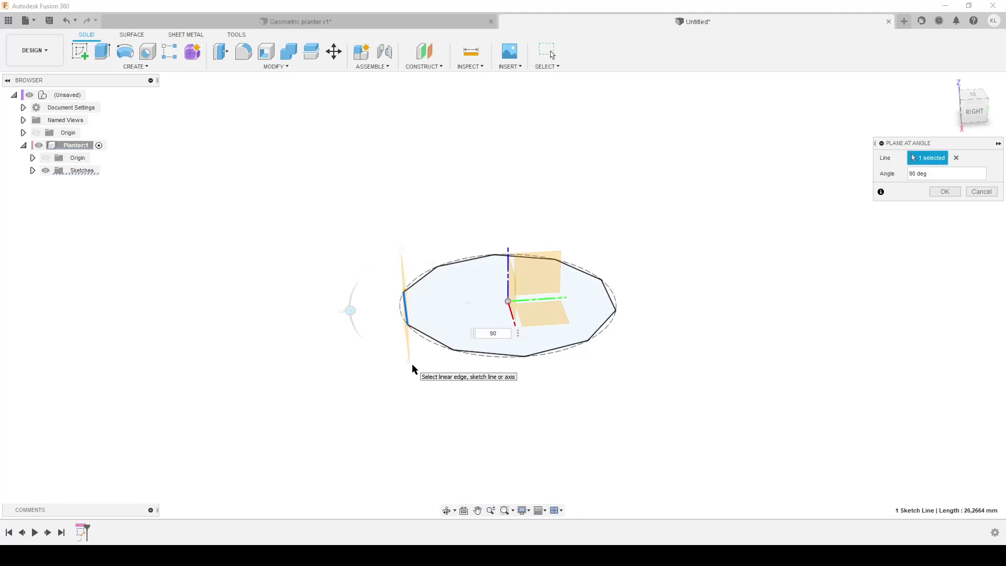
{"action": "middle_click_drag", "start_coordinate": [411, 366], "coordinate": [433, 313], "text": "shift"}
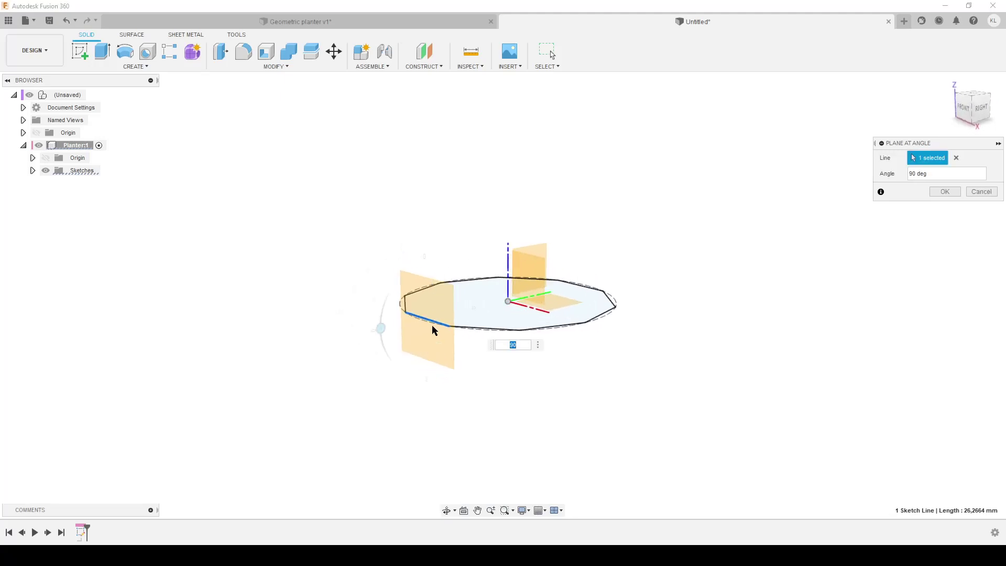
Look over the finished Geometric planter v1 design for reference, then return to Untitled.
{"action": "left_click", "coordinate": [403, 20]}
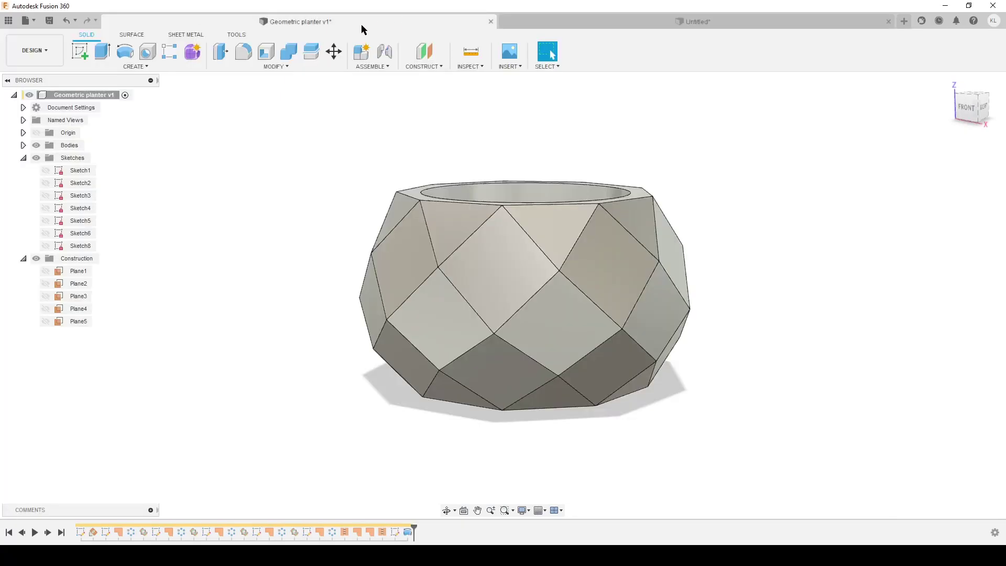
{"action": "middle_click_drag", "start_coordinate": [423, 294], "coordinate": [378, 326], "text": "shift"}
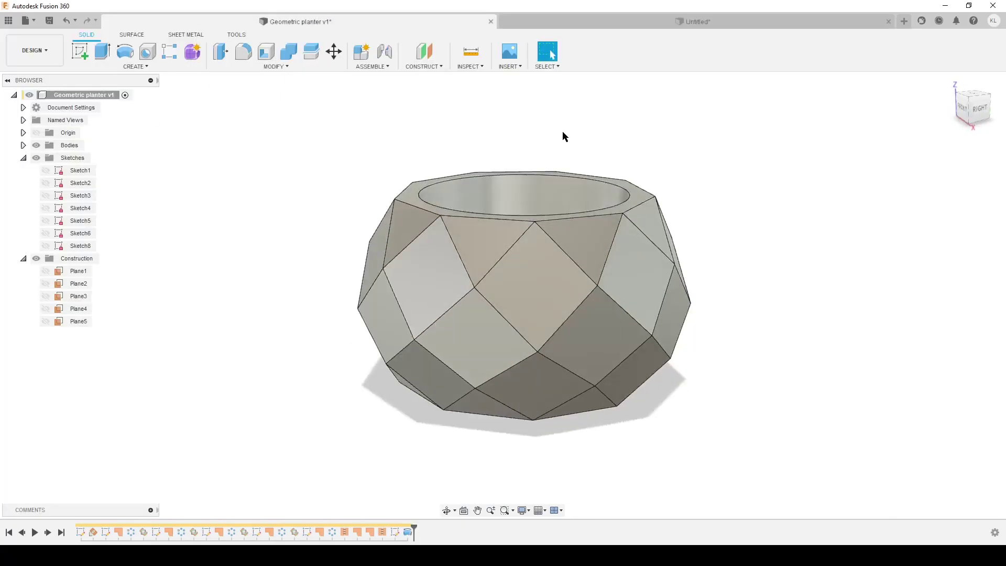
{"action": "left_click", "coordinate": [623, 21]}
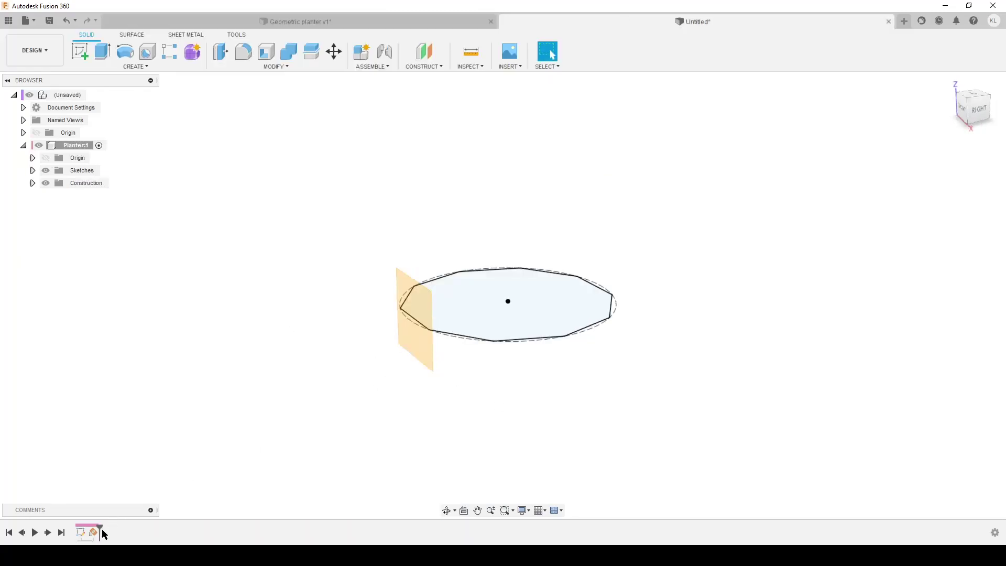
Edit Plane1 to an 80 degree angle.
{"action": "double_click", "coordinate": [97, 535]}
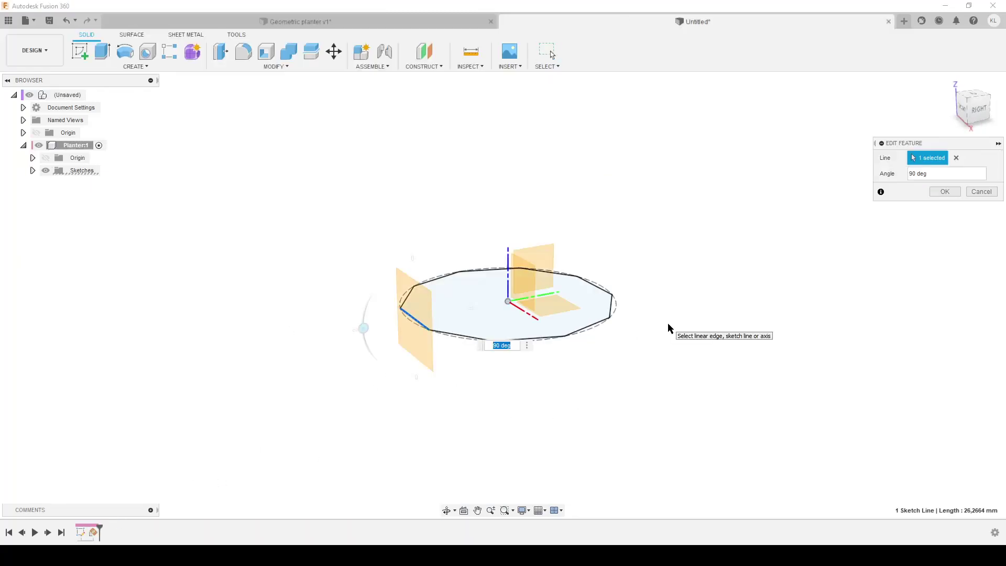
{"action": "type", "text": "80"}
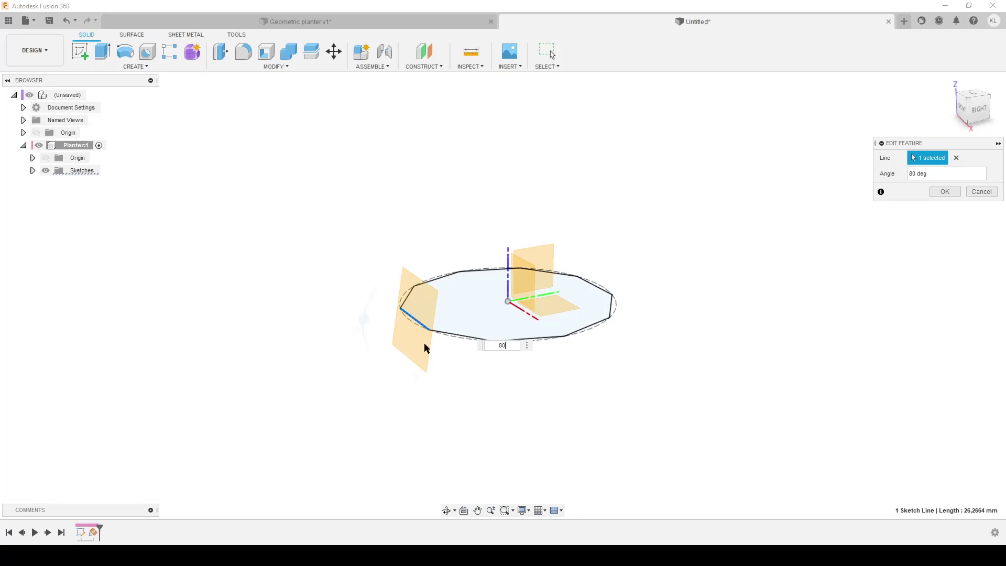
{"action": "mouse_move", "coordinate": [367, 370]}
{"action": "middle_mouse_down", "text": "shift"}
{"action": "mouse_move", "coordinate": [425, 371]}
{"action": "mouse_move", "coordinate": [429, 289]}
{"action": "middle_mouse_up", "text": "shift"}
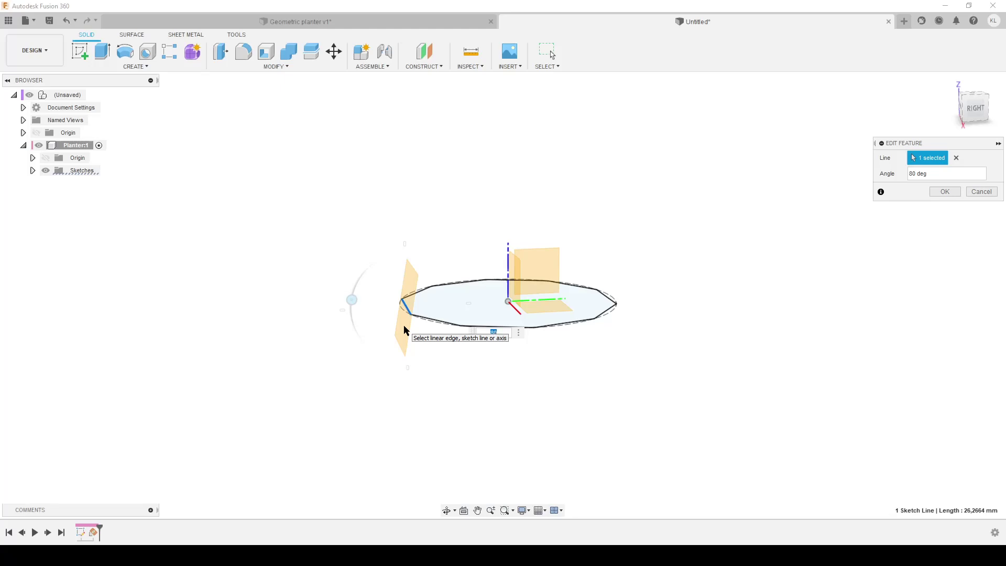
{"action": "key", "text": "Return"}
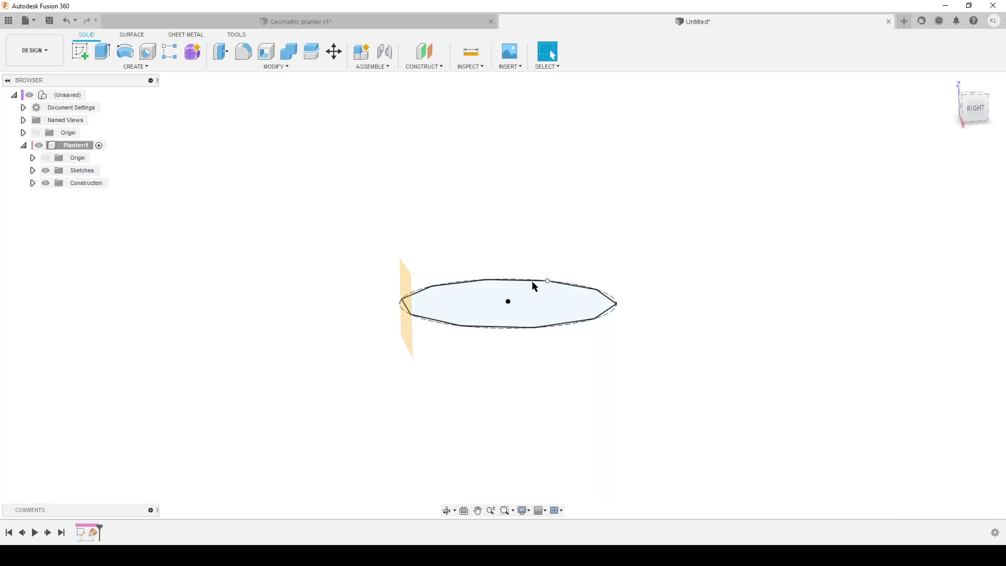
Start a sketch on the angled plane and project the bottom decagon edge into it.
{"action": "middle_click_drag", "start_coordinate": [255, 318], "coordinate": [101, 146], "text": "shift"}
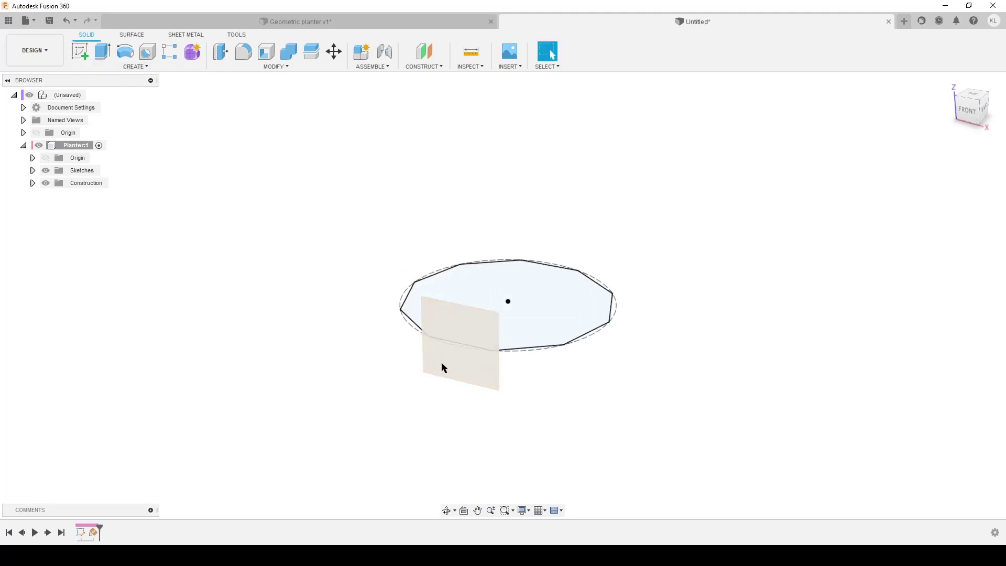
{"action": "left_click", "coordinate": [80, 52]}
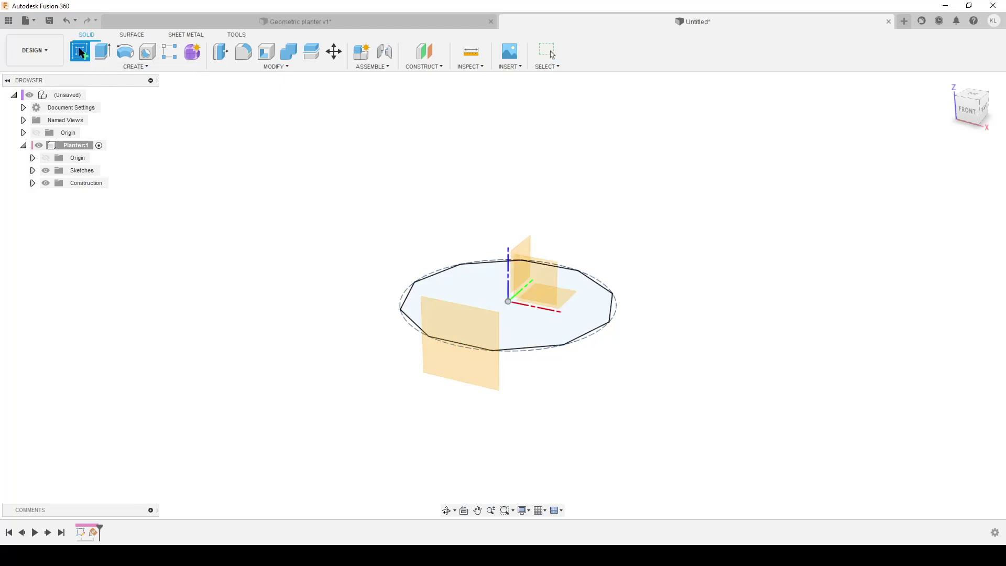
{"action": "left_click", "coordinate": [480, 383]}
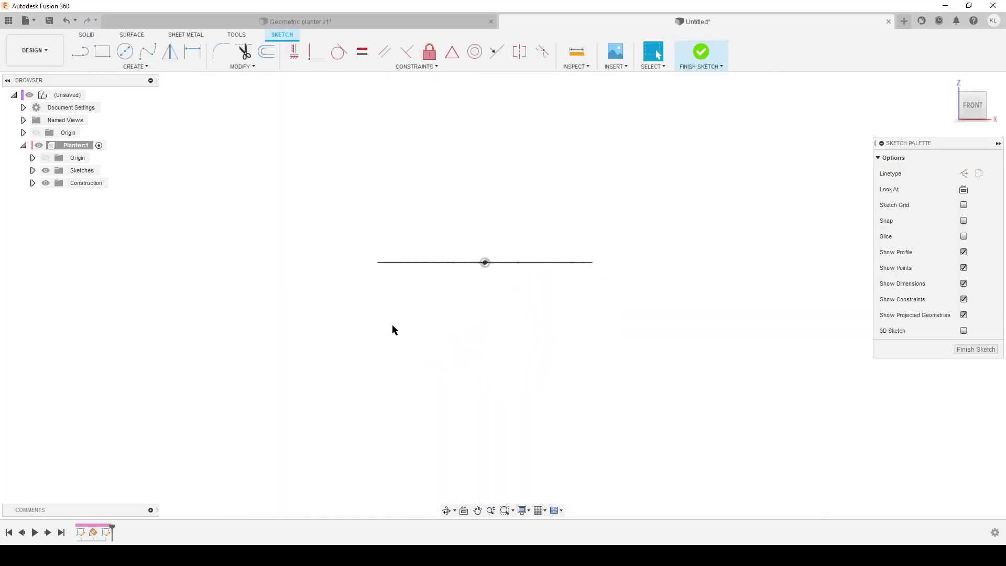
{"action": "key", "text": "p"}
{"action": "mouse_move", "coordinate": [535, 294]}
{"action": "middle_mouse_down", "text": "shift"}
{"action": "mouse_move", "coordinate": [514, 330]}
{"action": "mouse_move", "coordinate": [398, 195]}
{"action": "middle_mouse_up", "text": "shift"}
{"action": "left_click", "coordinate": [418, 184]}
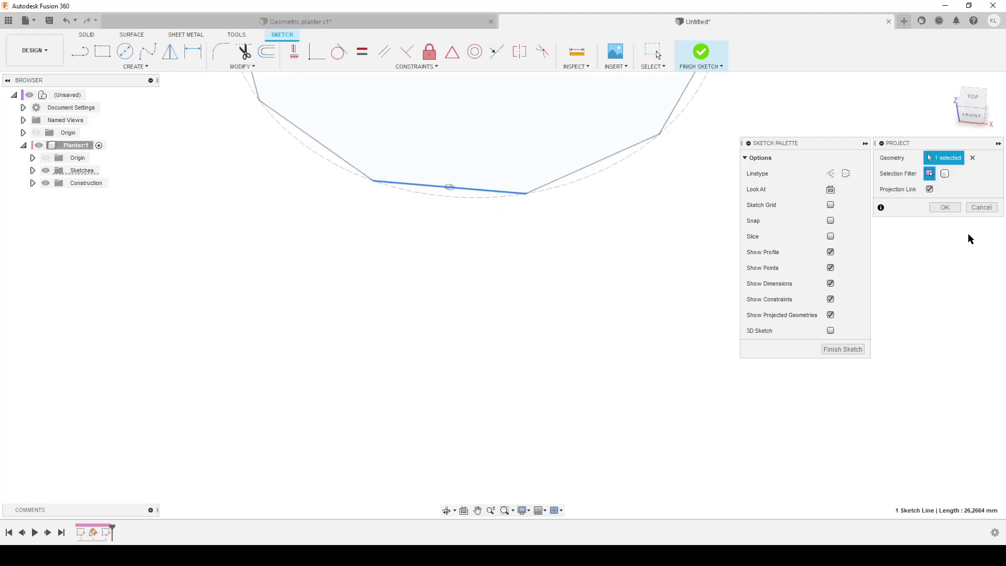
{"action": "left_click", "coordinate": [943, 208]}
Hide Sketch1, convert the projected line to construction, and view the sketch straight on.
{"action": "left_click", "coordinate": [33, 172]}
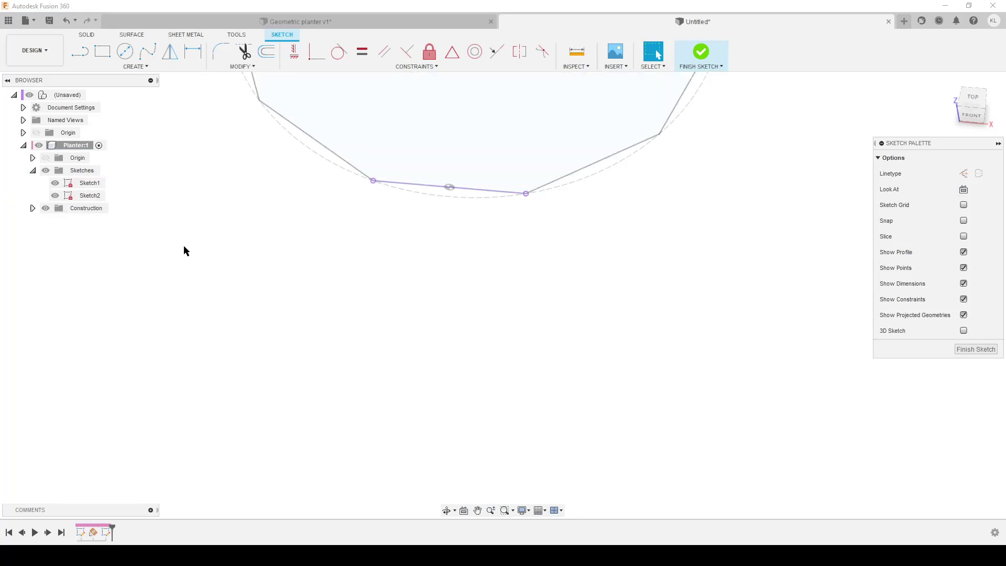
{"action": "left_click", "coordinate": [55, 183]}
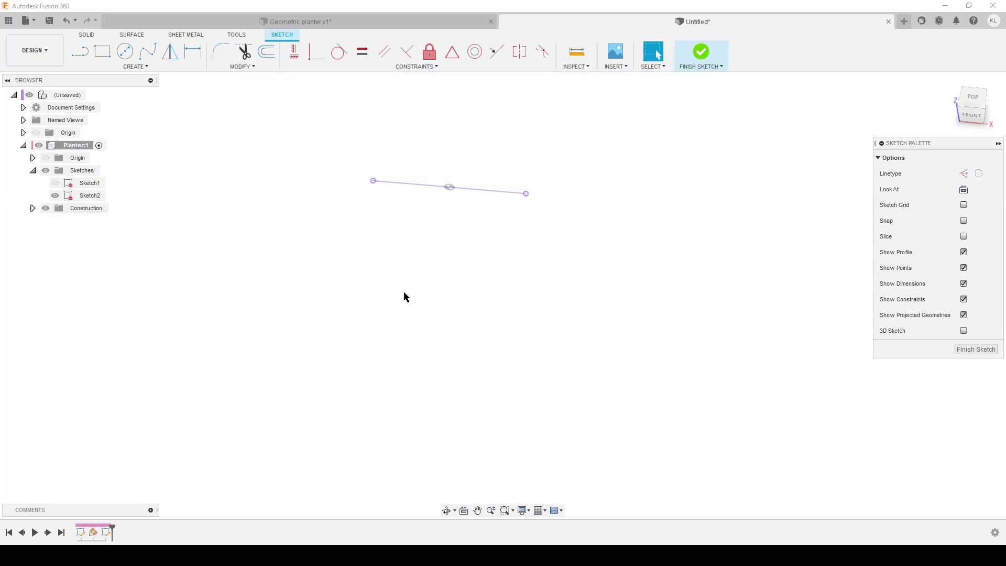
{"action": "mouse_move", "coordinate": [404, 294]}
{"action": "middle_mouse_down", "text": "shift"}
{"action": "mouse_move", "coordinate": [420, 350]}
{"action": "mouse_move", "coordinate": [442, 321]}
{"action": "mouse_move", "coordinate": [440, 337]}
{"action": "mouse_move", "coordinate": [439, 314]}
{"action": "mouse_move", "coordinate": [485, 359]}
{"action": "middle_mouse_up", "text": "shift"}
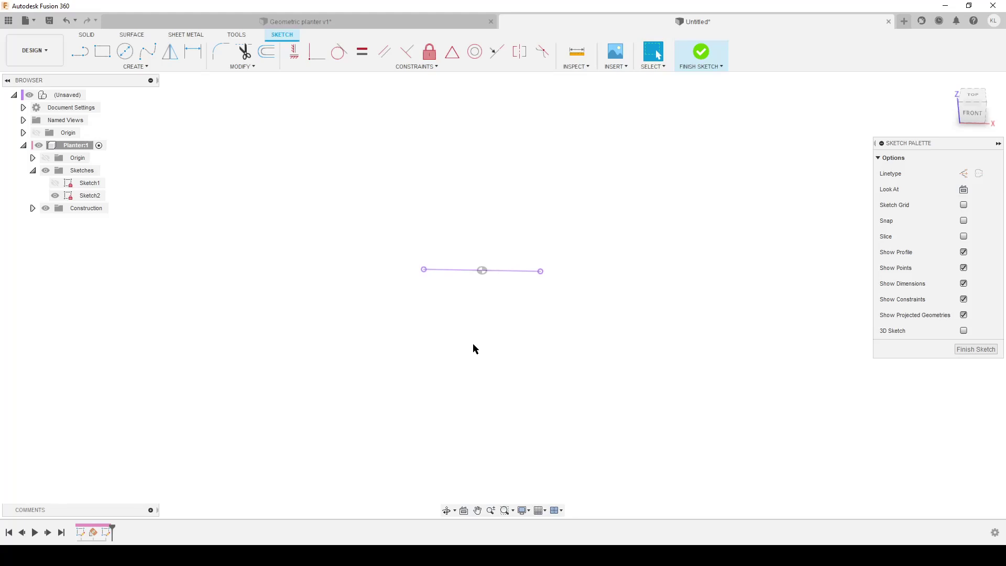
{"action": "left_click", "coordinate": [511, 271]}
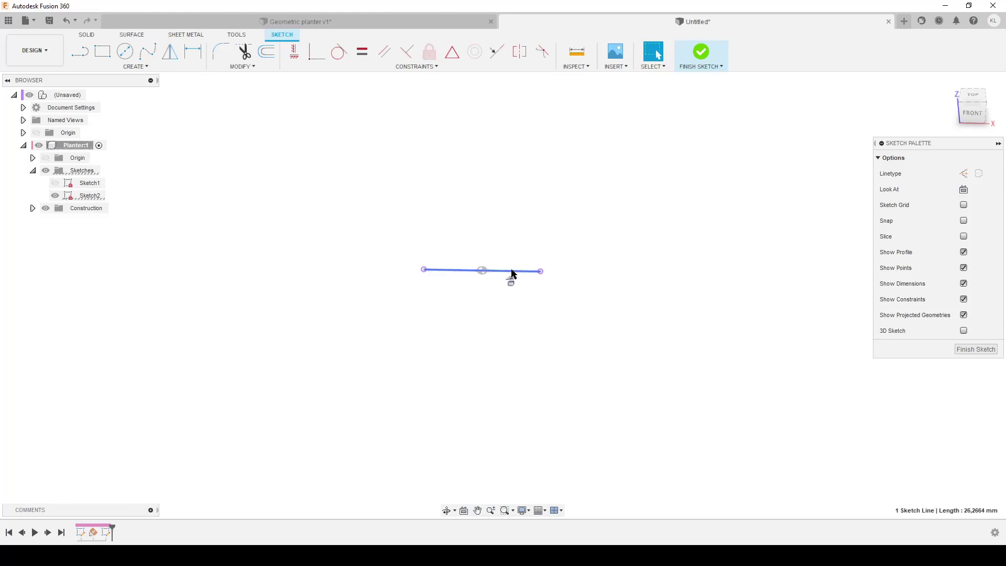
{"action": "left_click", "coordinate": [963, 173]}
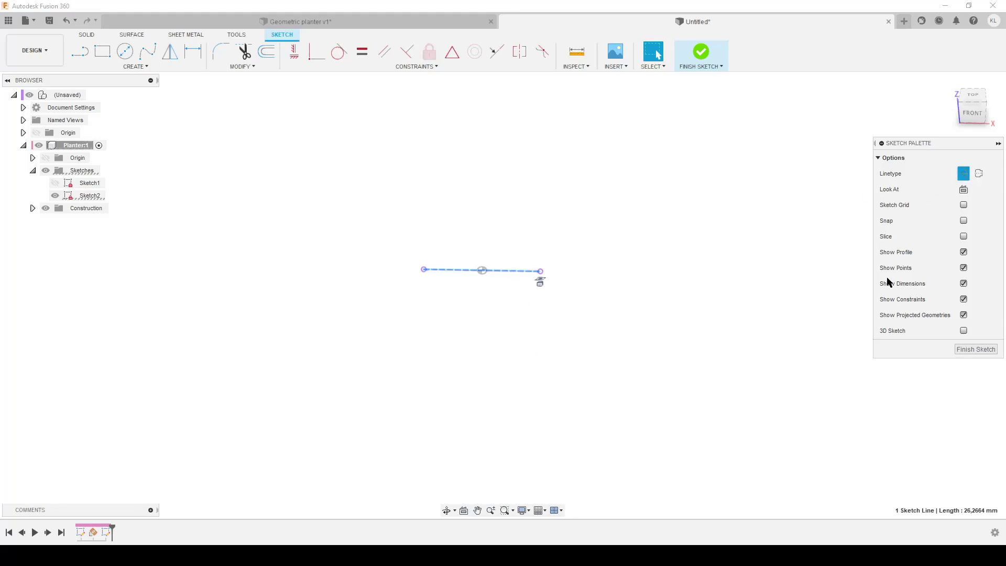
{"action": "left_click", "coordinate": [963, 190]}
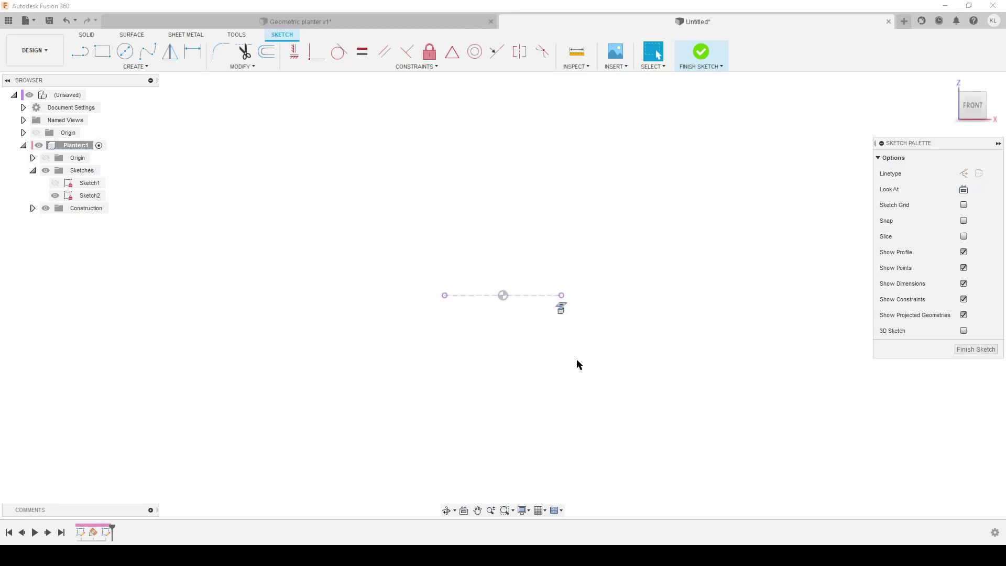
Draw a closed diamond of lines through the construction edge's two endpoints.
{"action": "key", "text": "l"}
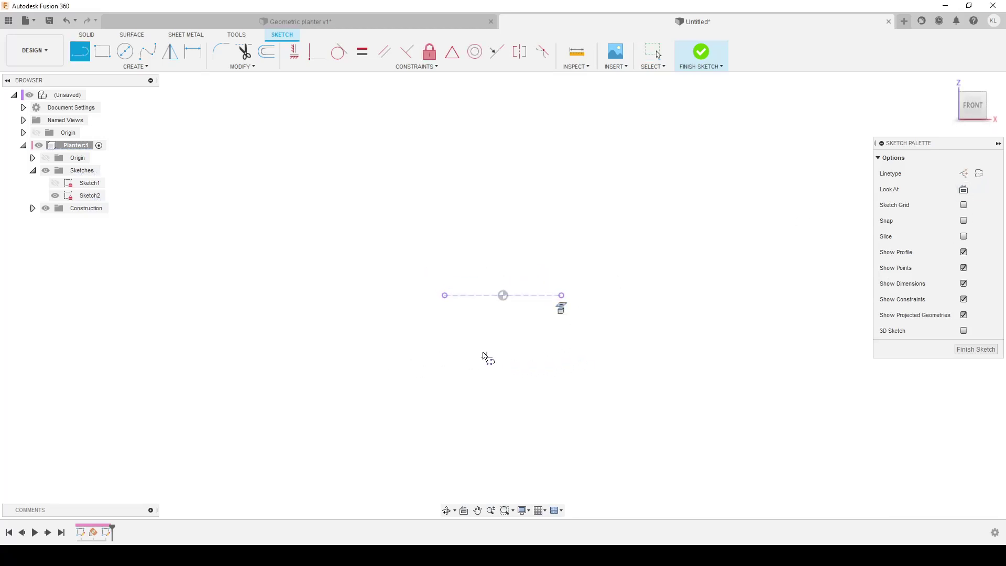
{"action": "left_click", "coordinate": [444, 295]}
{"action": "left_click", "coordinate": [489, 196]}
{"action": "left_click", "coordinate": [561, 295]}
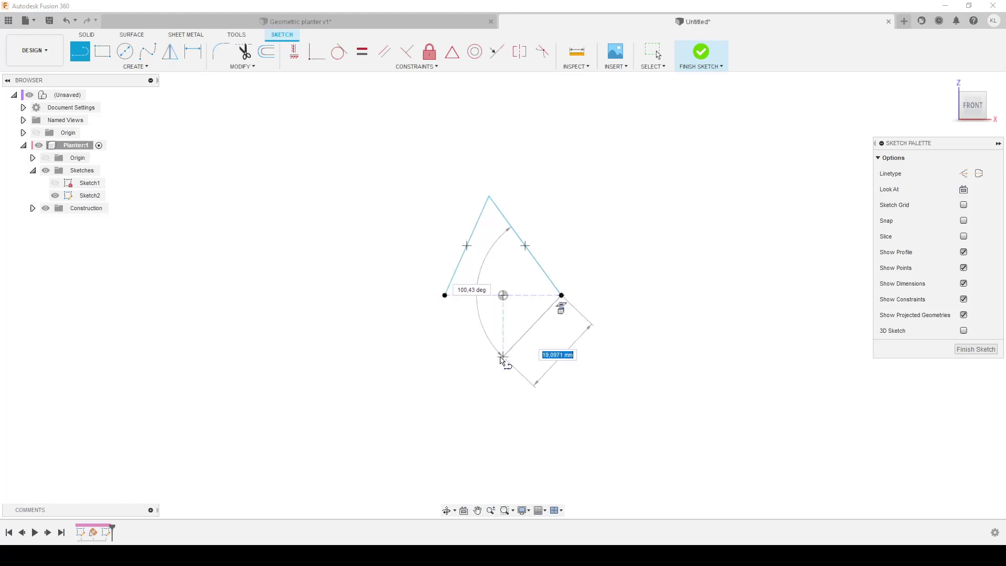
{"action": "left_click", "coordinate": [489, 350]}
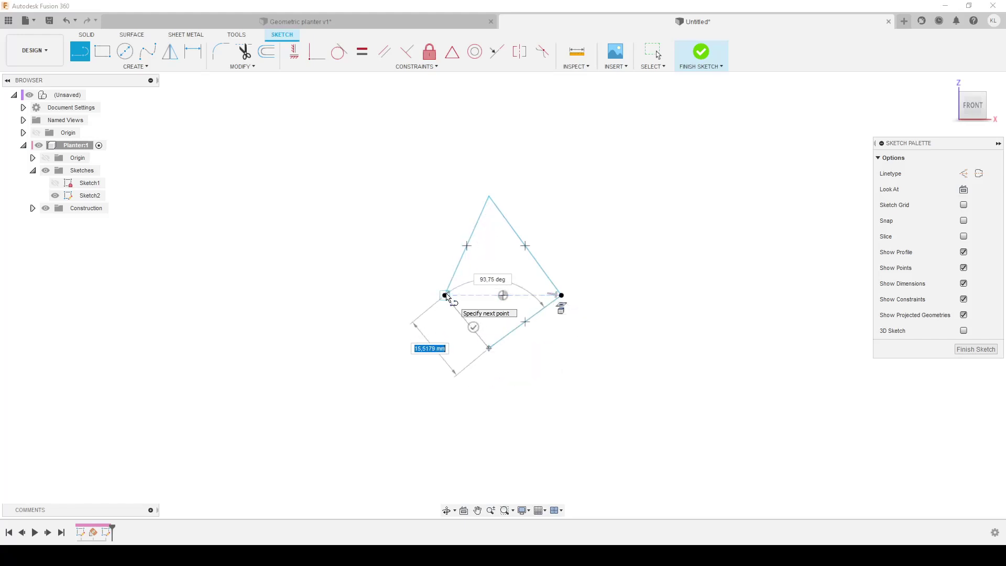
{"action": "left_click", "coordinate": [445, 295]}
{"action": "key", "text": "Escape"}
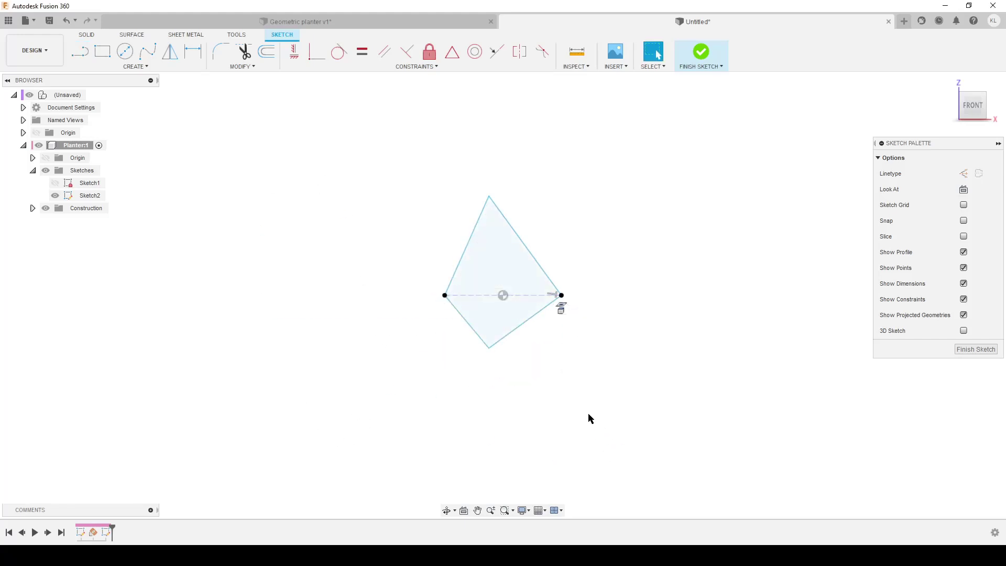
Drag the diamond's bottom point lower and window-select all its edges.
{"action": "scroll", "coordinate": [555, 297], "scroll_direction": "up", "scroll_amount": 2}
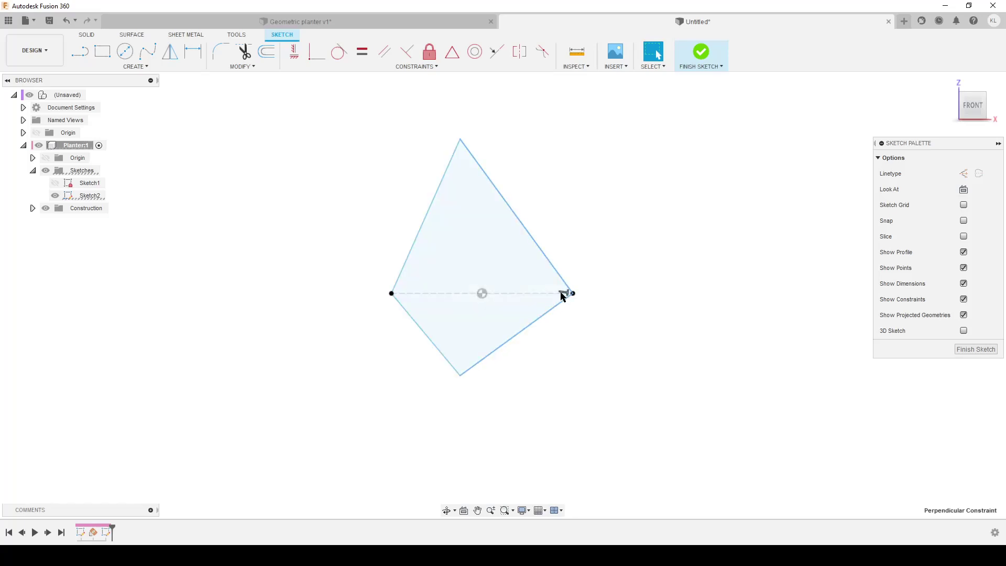
{"action": "scroll", "coordinate": [574, 402], "scroll_direction": "down", "scroll_amount": 2}
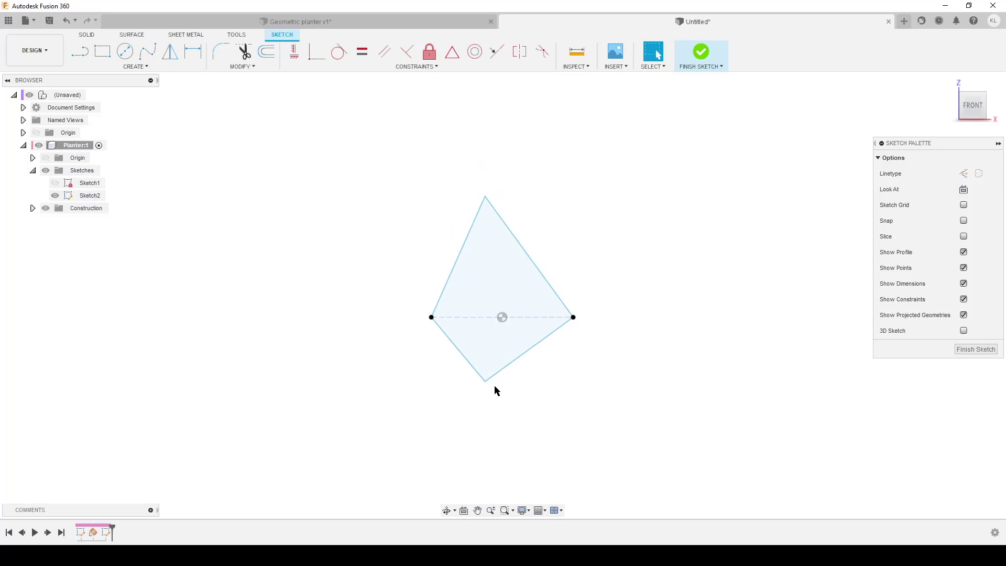
{"action": "mouse_move", "coordinate": [491, 385]}
{"action": "left_mouse_down"}
{"action": "mouse_move", "coordinate": [577, 402]}
{"action": "mouse_move", "coordinate": [479, 413]}
{"action": "left_mouse_up"}
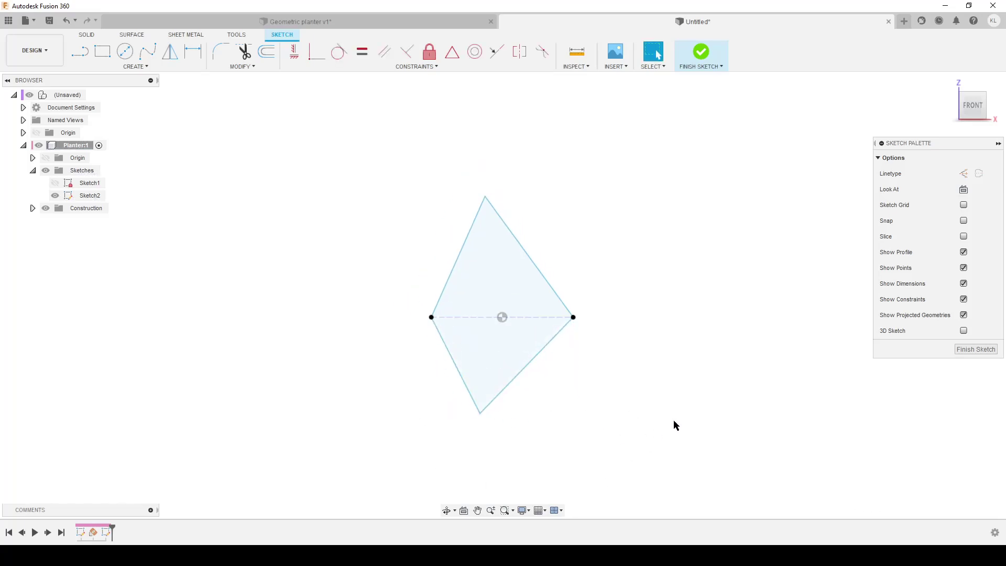
{"action": "mouse_move", "coordinate": [674, 420]}
{"action": "left_mouse_down"}
{"action": "mouse_move", "coordinate": [330, 321]}
{"action": "mouse_move", "coordinate": [340, 350]}
{"action": "left_mouse_up"}
Constrain the diamond's lower edges equal and its upper edges equal.
{"action": "left_click", "coordinate": [361, 52]}
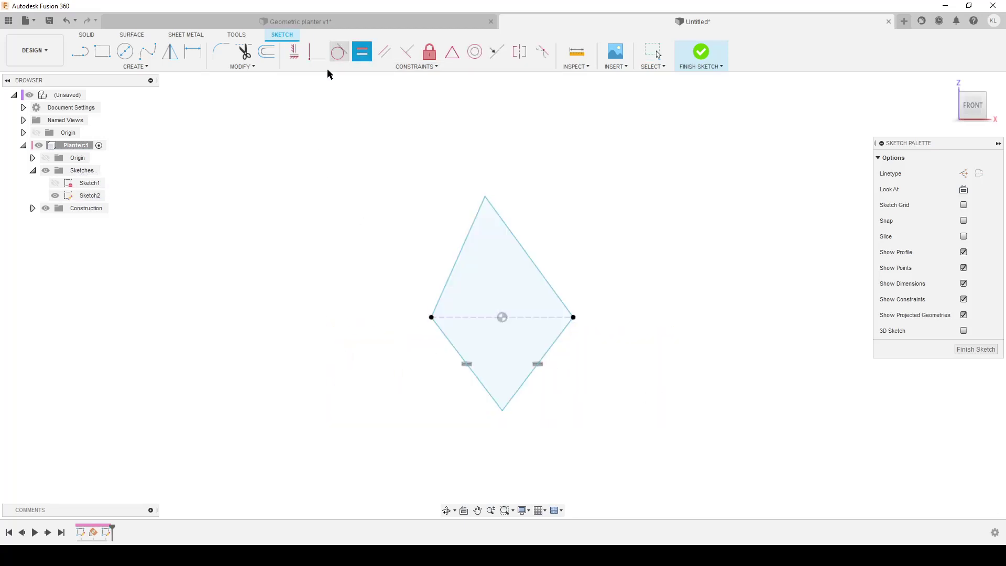
{"action": "left_click_drag", "start_coordinate": [624, 254], "coordinate": [404, 187]}
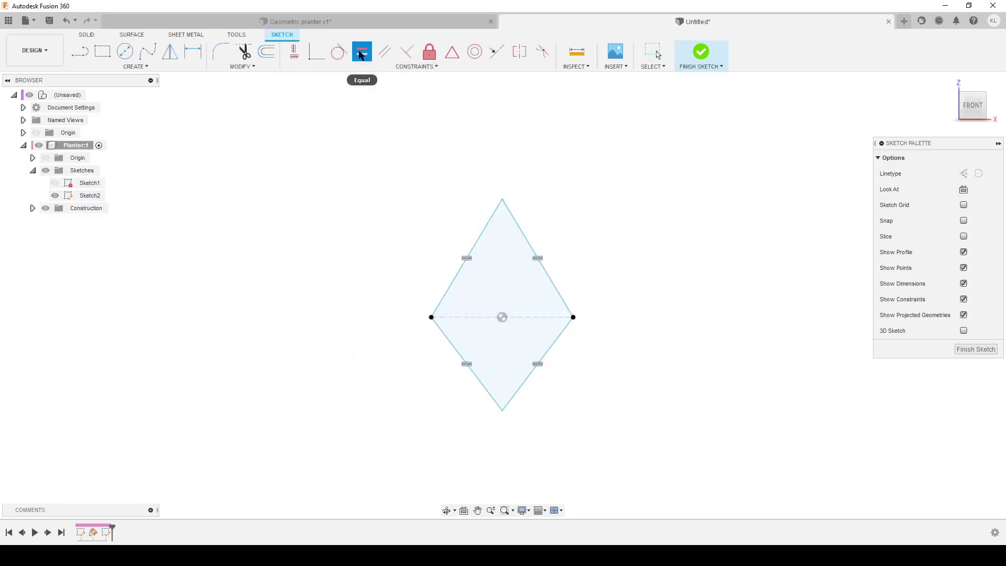
{"action": "key", "text": "Escape"}
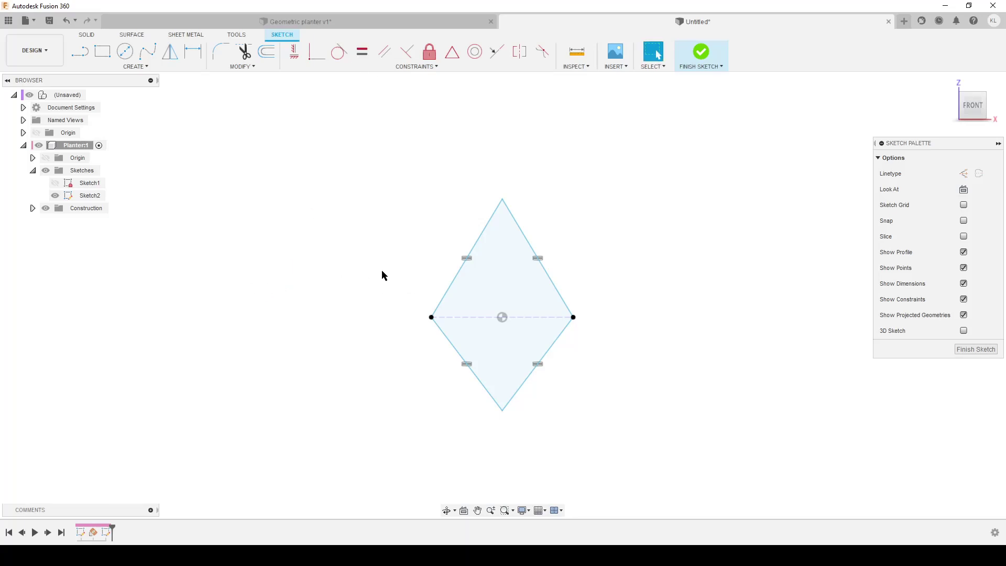
Dimension the top point 15 mm above the centre line.
{"action": "key", "text": "d"}
{"action": "left_click", "coordinate": [449, 317]}
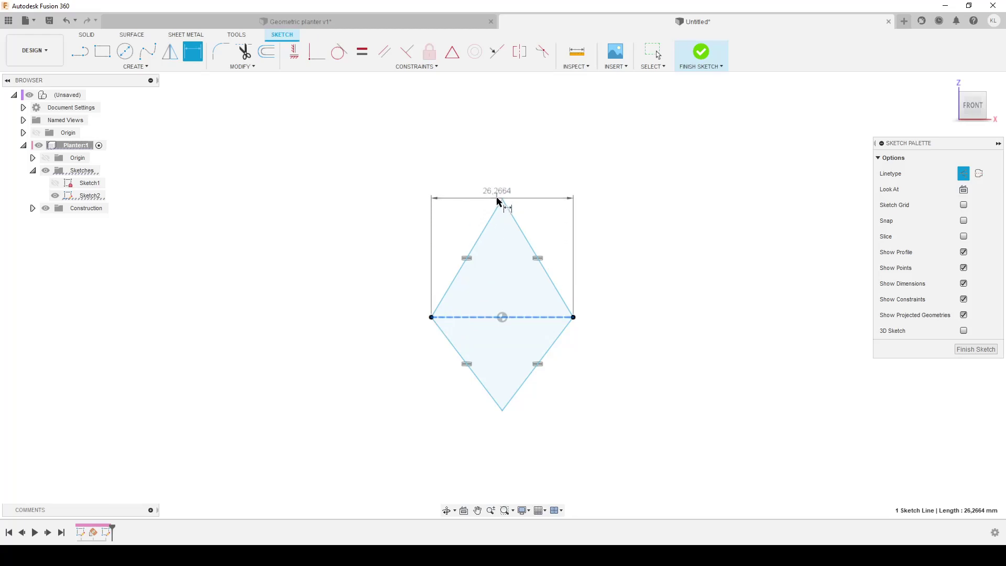
{"action": "left_click", "coordinate": [501, 199]}
{"action": "left_click", "coordinate": [262, 226]}
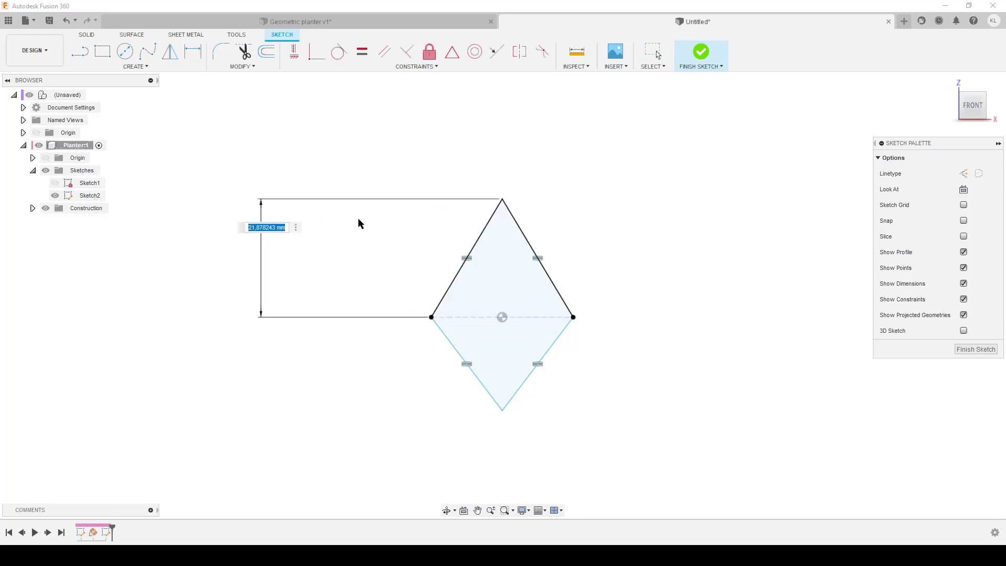
{"action": "type", "text": "15"}
{"action": "key", "text": "Return"}
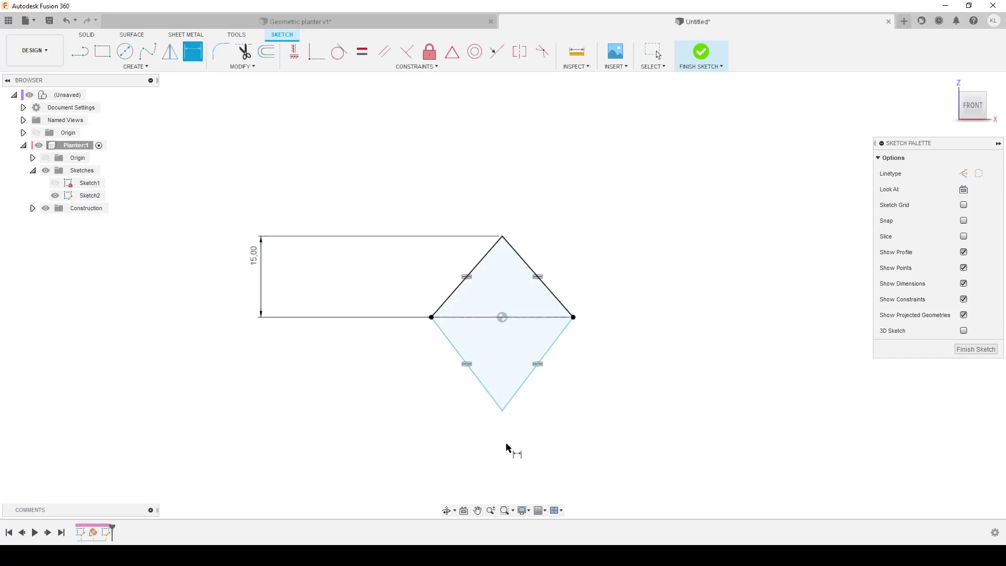
Retry the bottom-point dimension, then move the 15.00 dimension inside the diamond.
{"action": "left_click", "coordinate": [503, 411]}
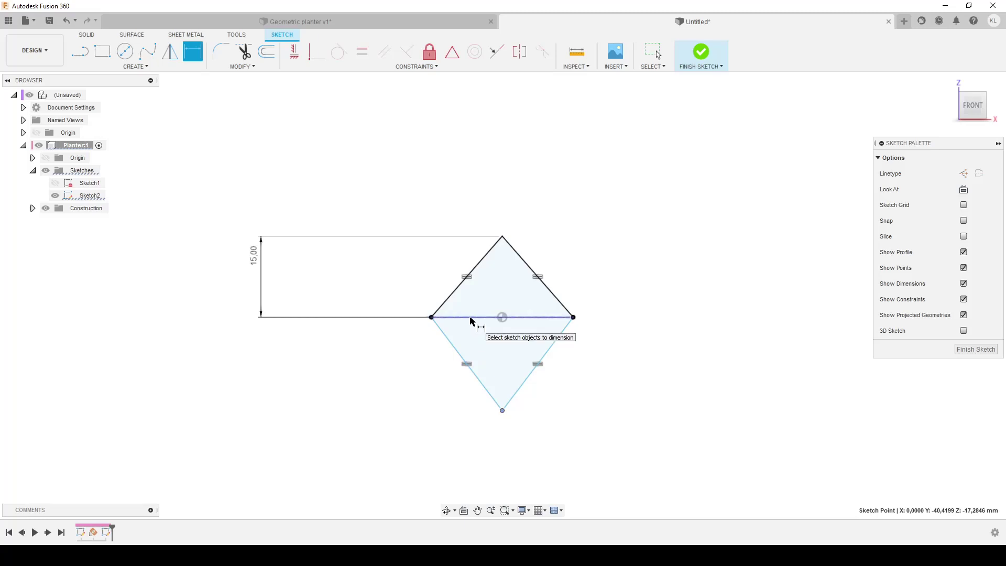
{"action": "left_click", "coordinate": [472, 318]}
{"action": "key", "text": "Escape"}
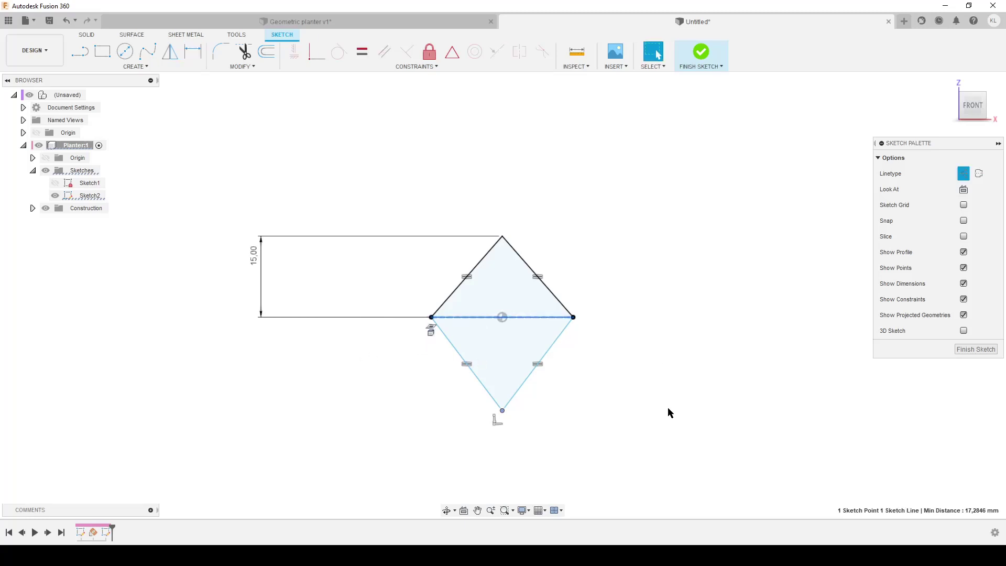
{"action": "left_click", "coordinate": [668, 434]}
{"action": "key", "text": "d"}
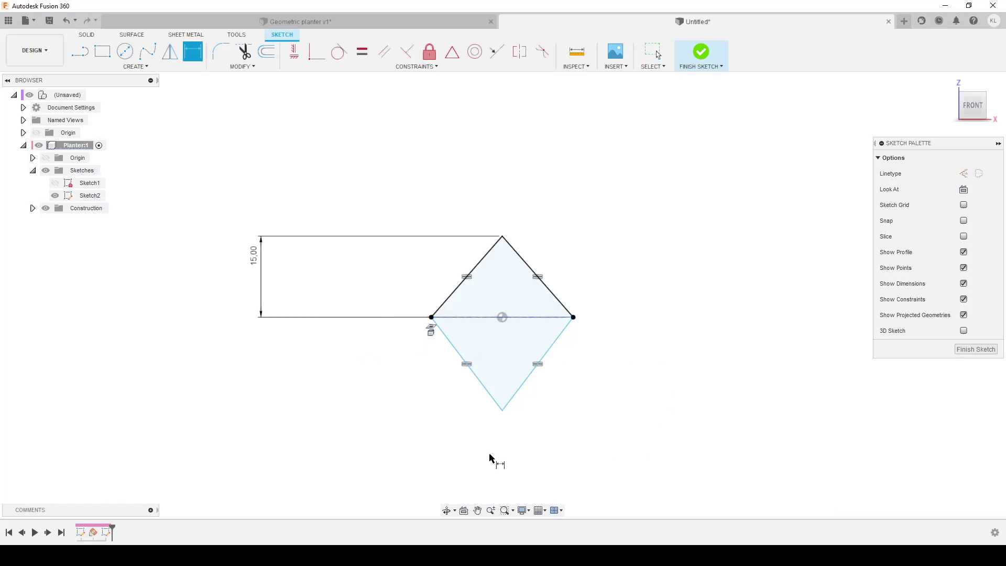
{"action": "left_click", "coordinate": [374, 319]}
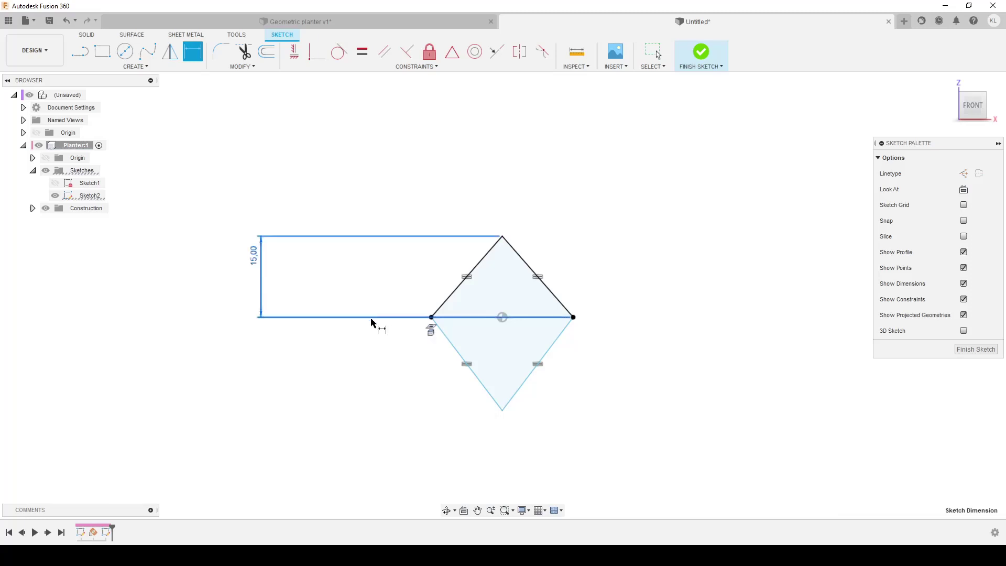
{"action": "left_click", "coordinate": [501, 411]}
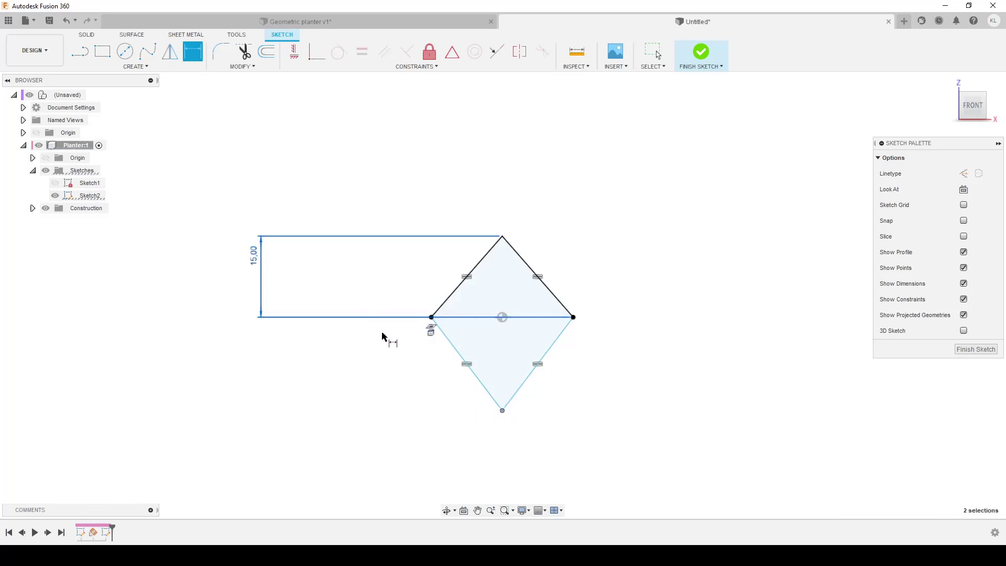
{"action": "key", "text": "Escape"}
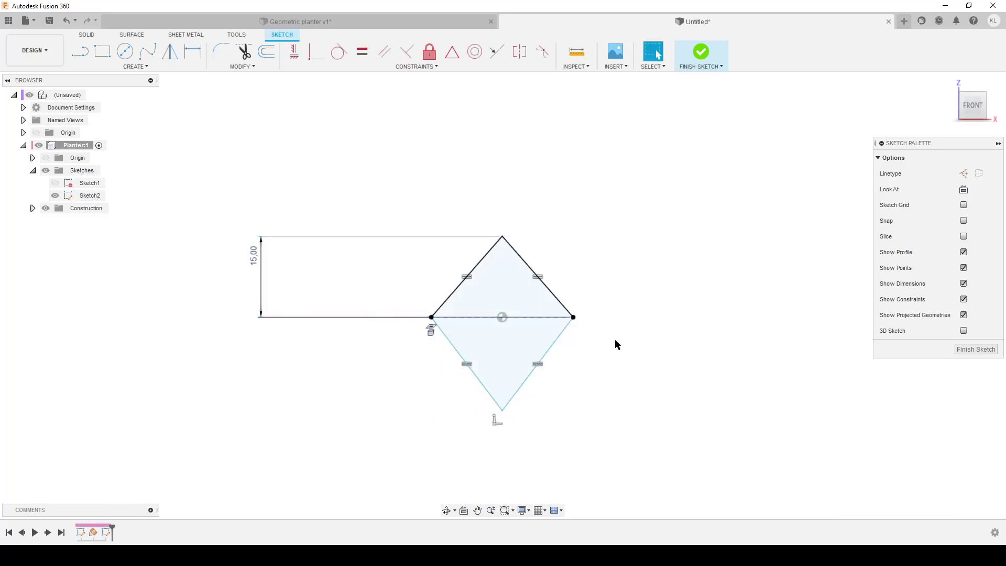
{"action": "key", "text": "d"}
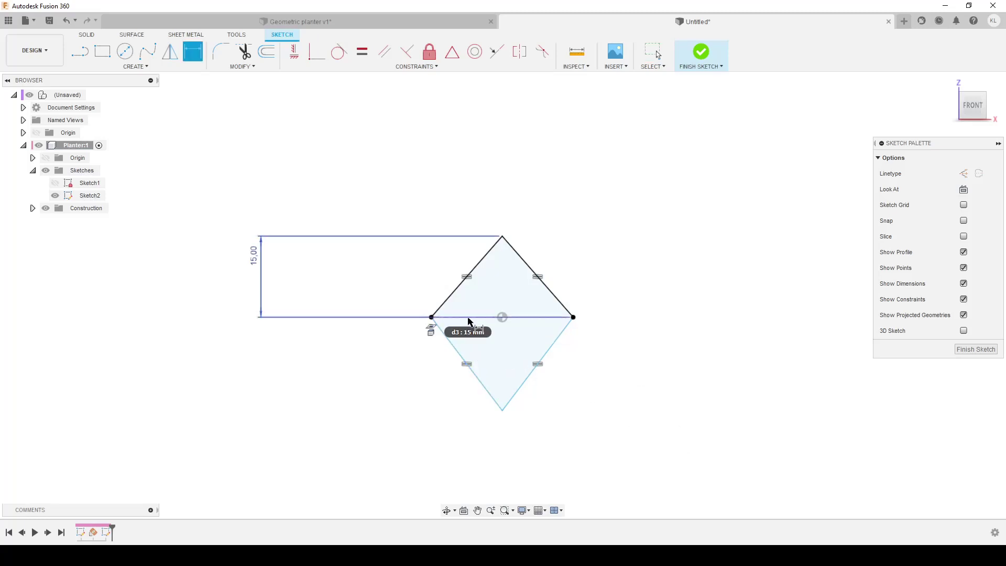
{"action": "key", "text": "Escape"}
{"action": "left_click_drag", "start_coordinate": [256, 256], "coordinate": [511, 262]}
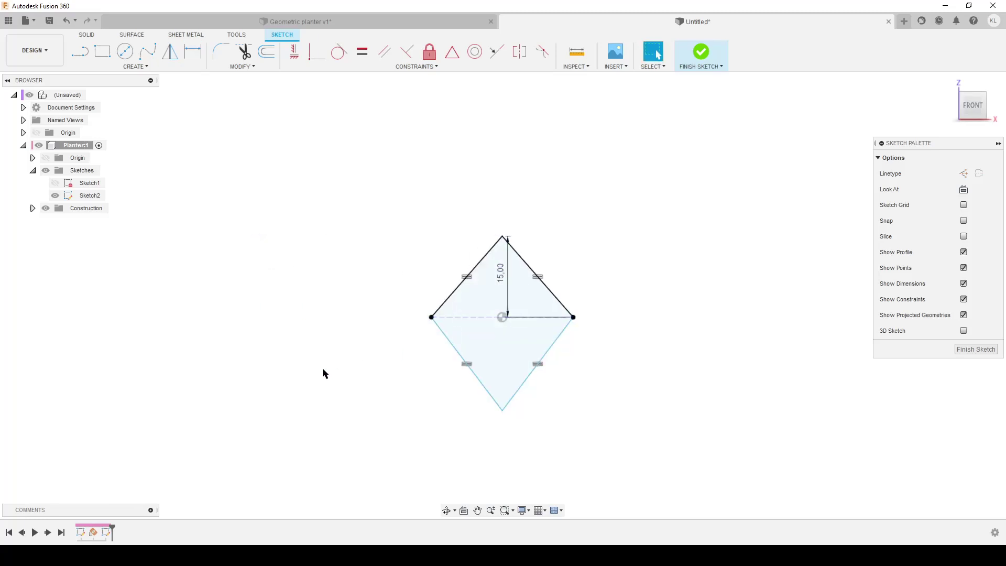
Dimension the bottom point 12 mm below the centre line.
{"action": "key", "text": "d"}
{"action": "left_click", "coordinate": [471, 317]}
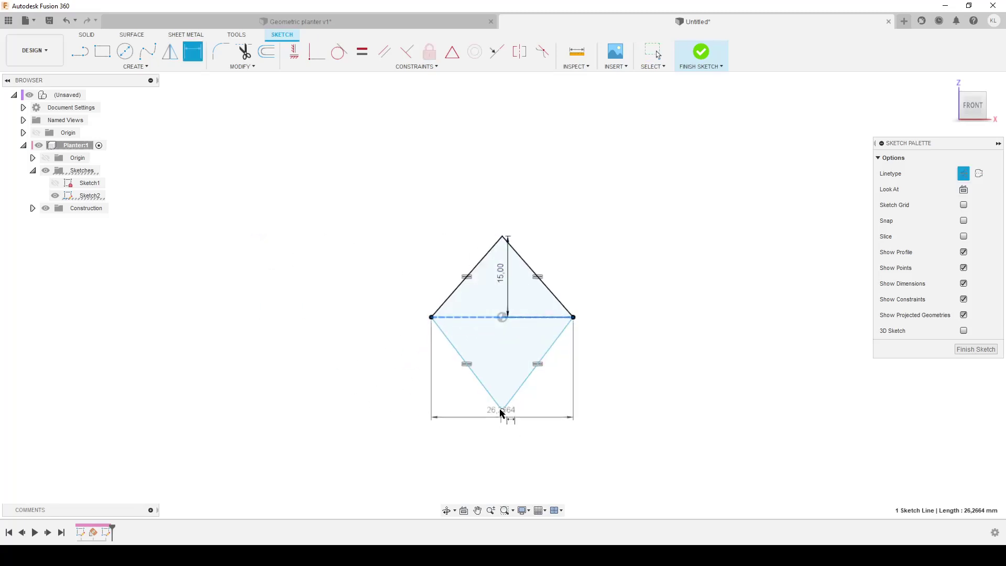
{"action": "left_click", "coordinate": [502, 411]}
{"action": "left_click", "coordinate": [324, 344]}
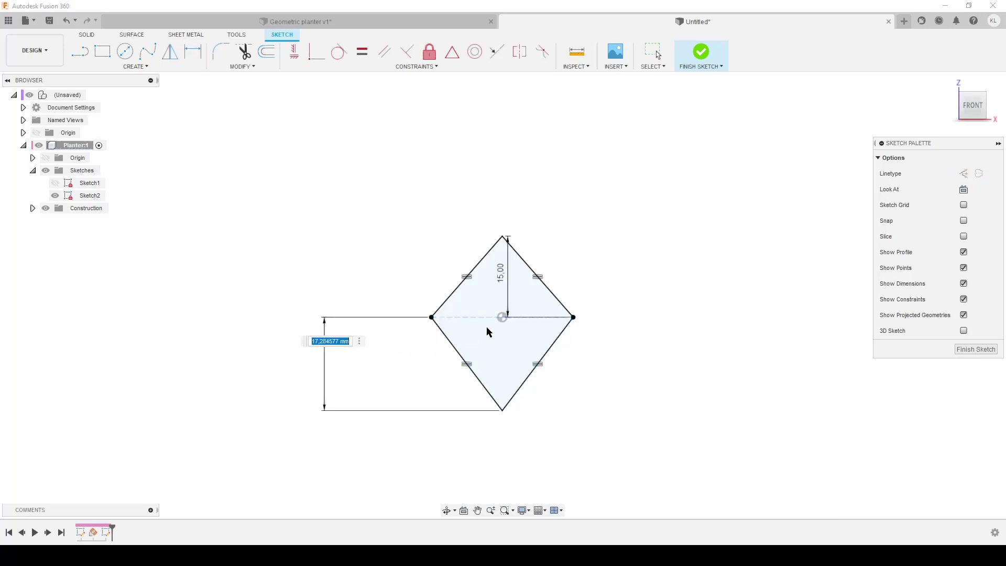
{"action": "type", "text": "12"}
{"action": "key", "text": "Return"}
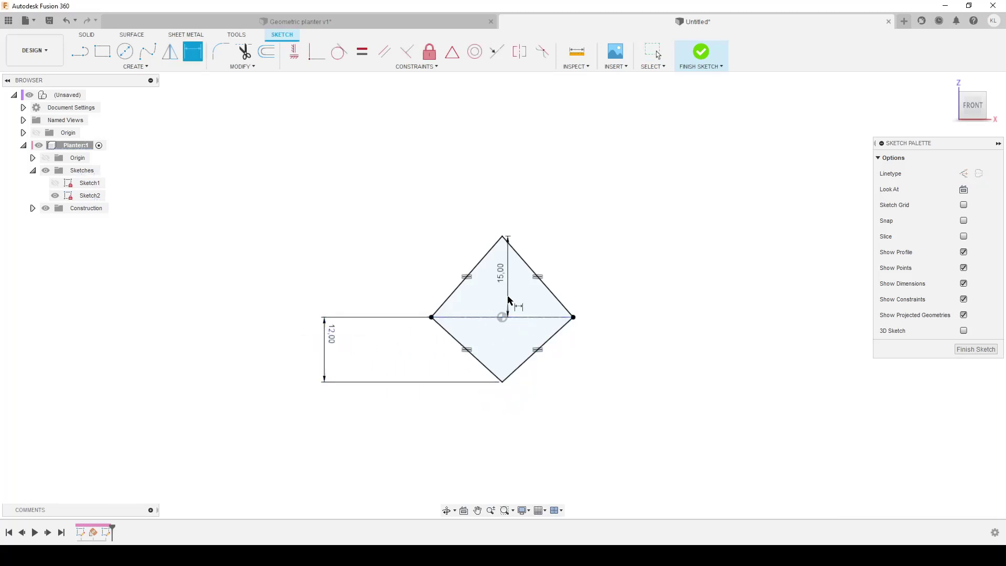
Line up the 15.00 and 12.00 dimensions to the left of the diamond.
{"action": "key", "text": "Escape"}
{"action": "left_click_drag", "start_coordinate": [502, 273], "coordinate": [338, 274]}
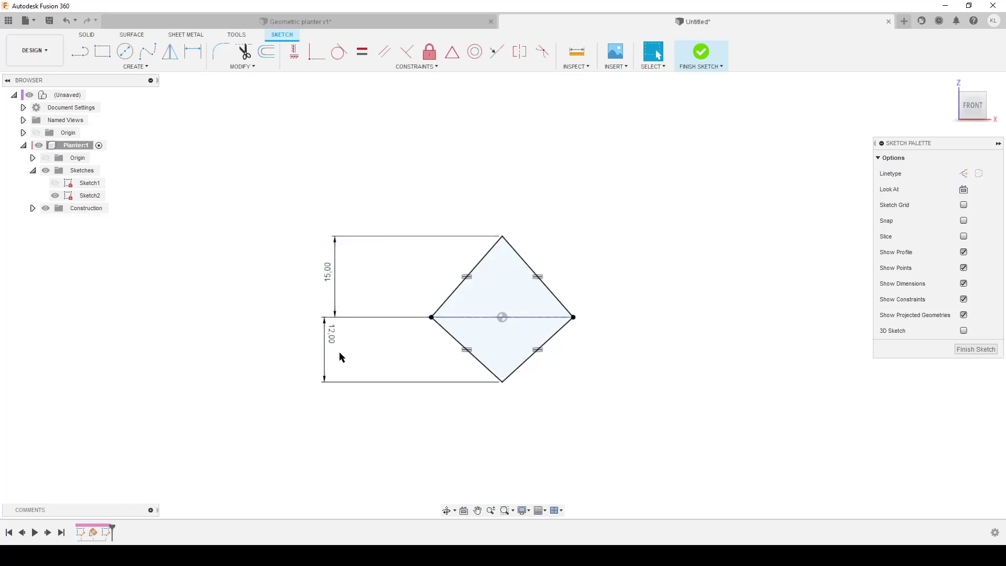
{"action": "left_click_drag", "start_coordinate": [332, 343], "coordinate": [333, 352]}
Finish the diamond sketch and fill its profile with a Patch surface.
{"action": "left_click", "coordinate": [975, 349]}
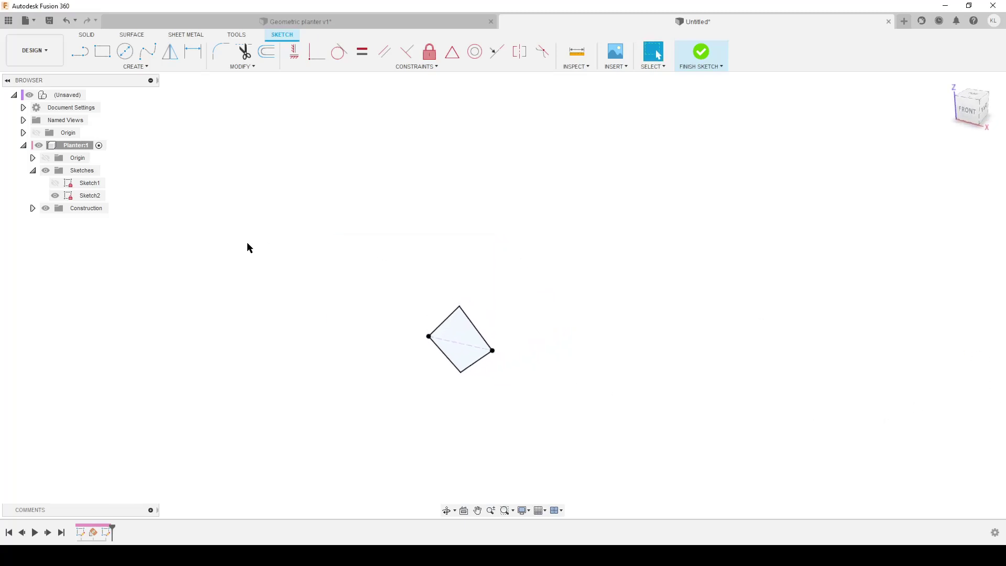
{"action": "left_click", "coordinate": [131, 34]}
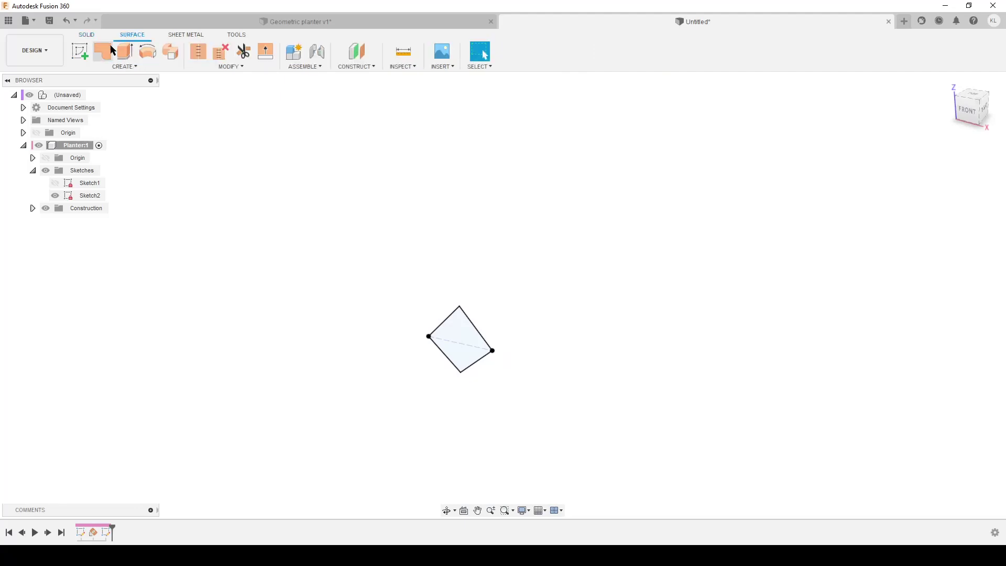
{"action": "left_click", "coordinate": [103, 51]}
{"action": "left_click", "coordinate": [459, 341]}
{"action": "left_click", "coordinate": [940, 287]}
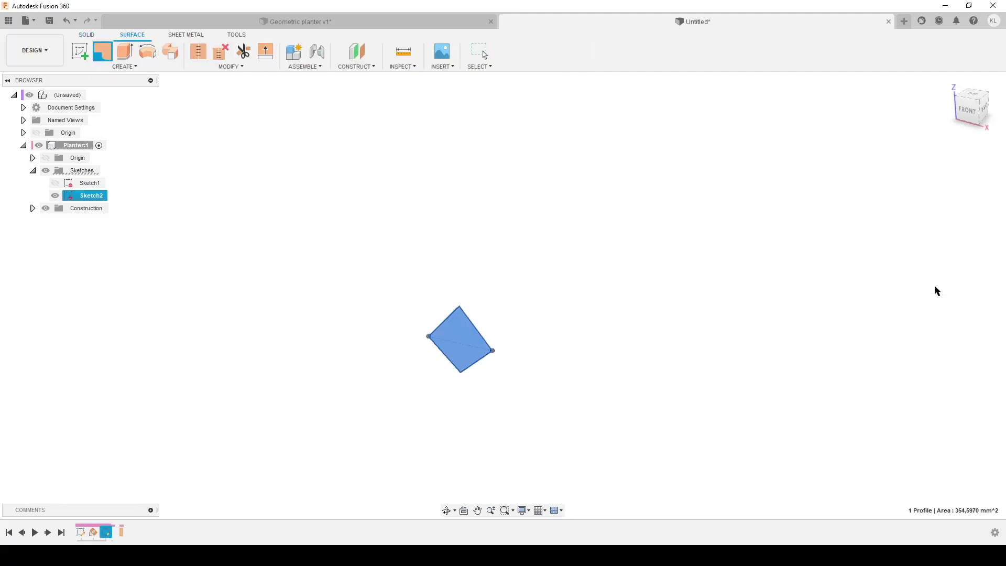
Circular-pattern the diamond surface 10 times around the Z axis.
{"action": "key", "text": "s"}
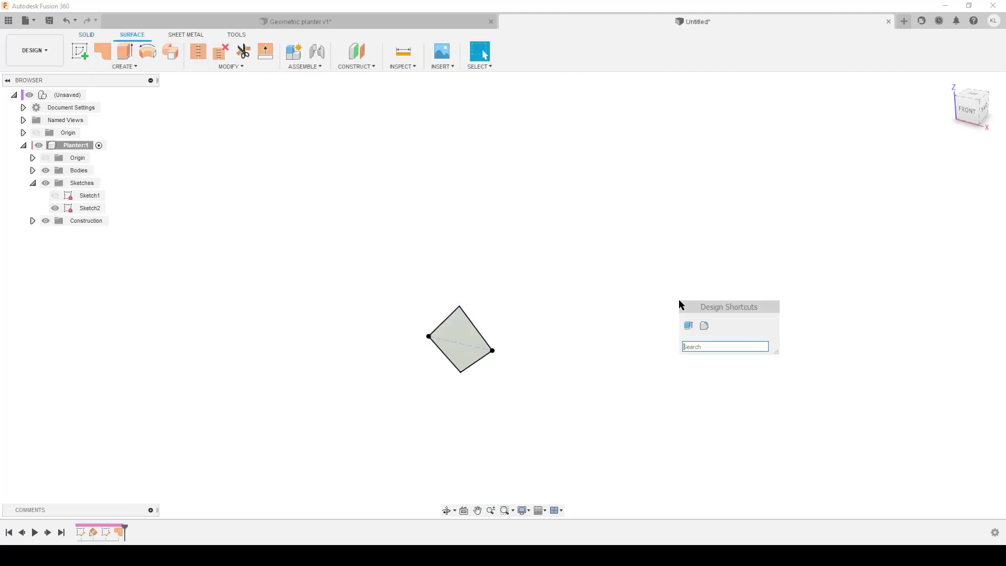
{"action": "type", "text": "cir"}
{"action": "key", "text": "BackSpace"}
{"action": "key", "text": "BackSpace"}
{"action": "type", "text": "r"}
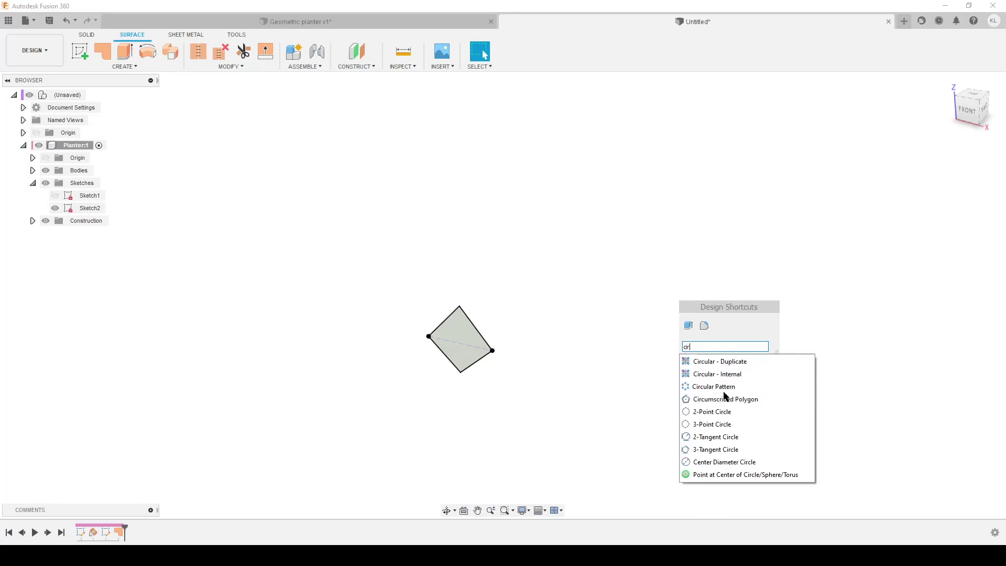
{"action": "left_click", "coordinate": [702, 386]}
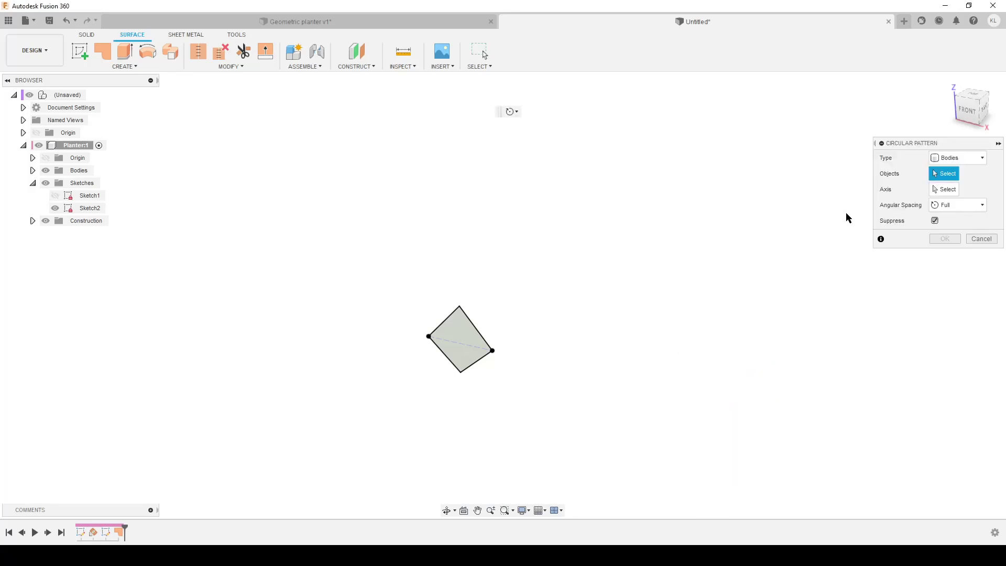
{"action": "left_click", "coordinate": [456, 330]}
{"action": "left_click", "coordinate": [946, 190]}
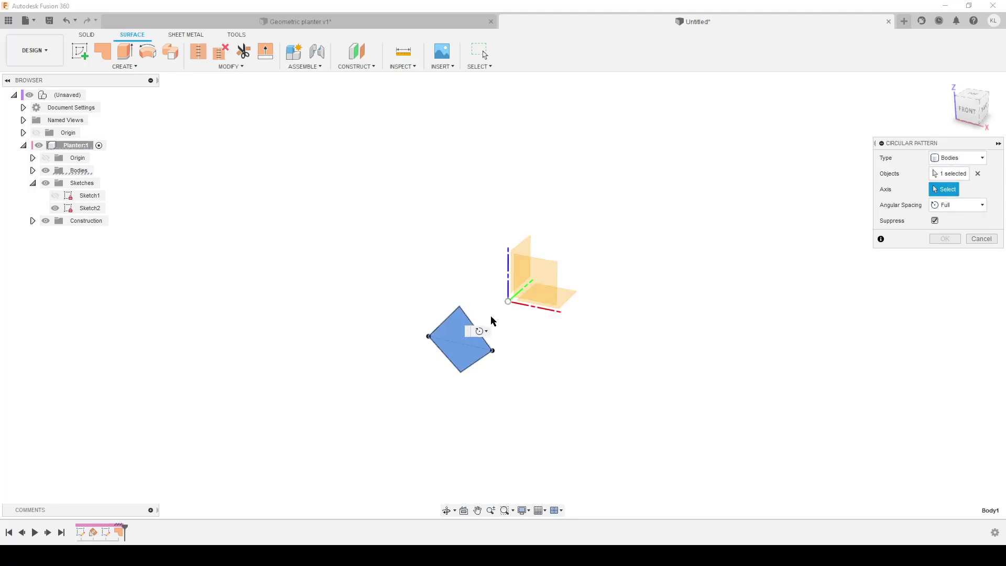
{"action": "left_click", "coordinate": [510, 266]}
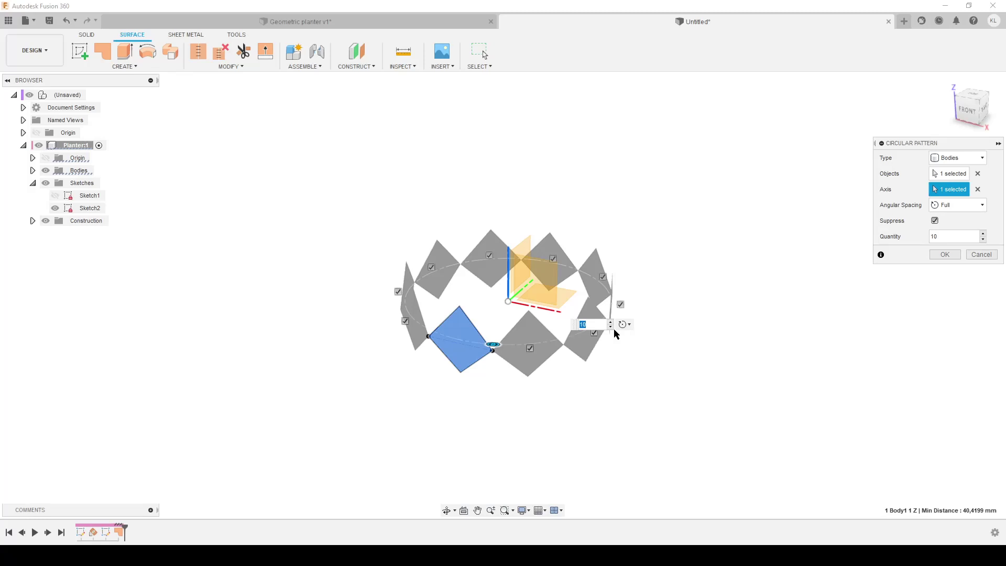
{"action": "key", "text": "Return"}
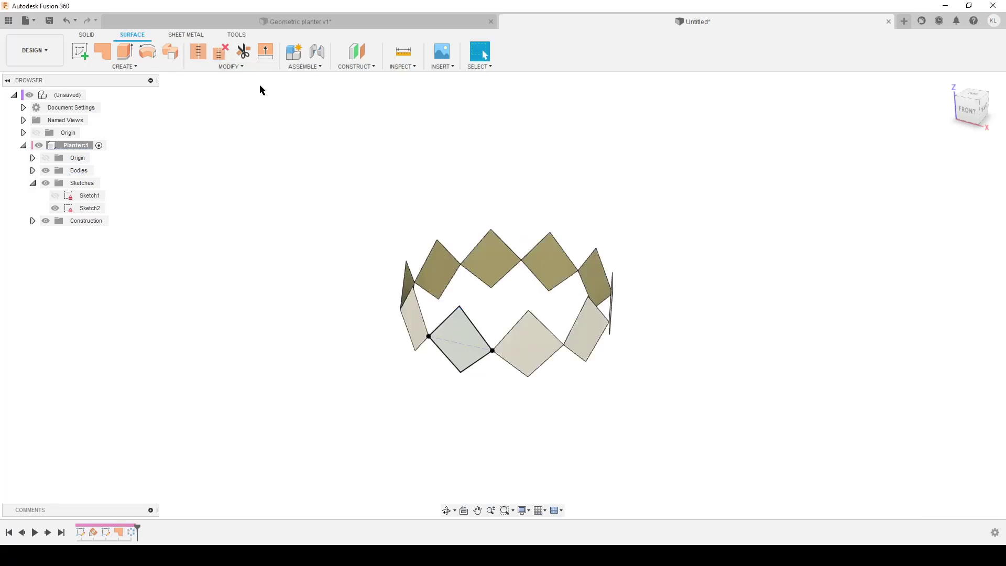
Create Plane2 through the two edges forming the V between the front diamonds.
{"action": "left_click", "coordinate": [354, 66]}
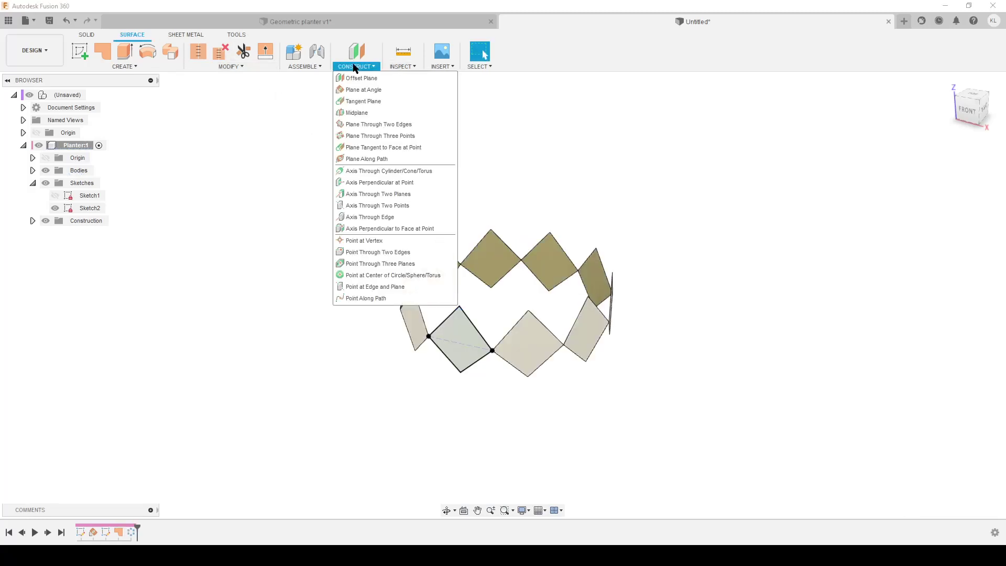
{"action": "left_click", "coordinate": [388, 125]}
{"action": "scroll", "coordinate": [515, 343], "scroll_direction": "up", "scroll_amount": 4}
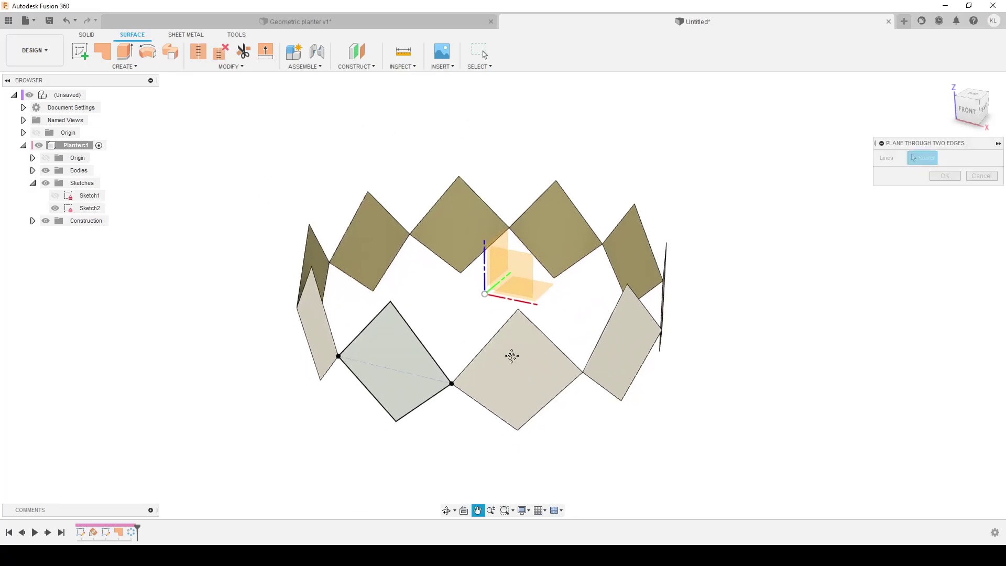
{"action": "middle_click_drag", "start_coordinate": [516, 344], "coordinate": [523, 271]}
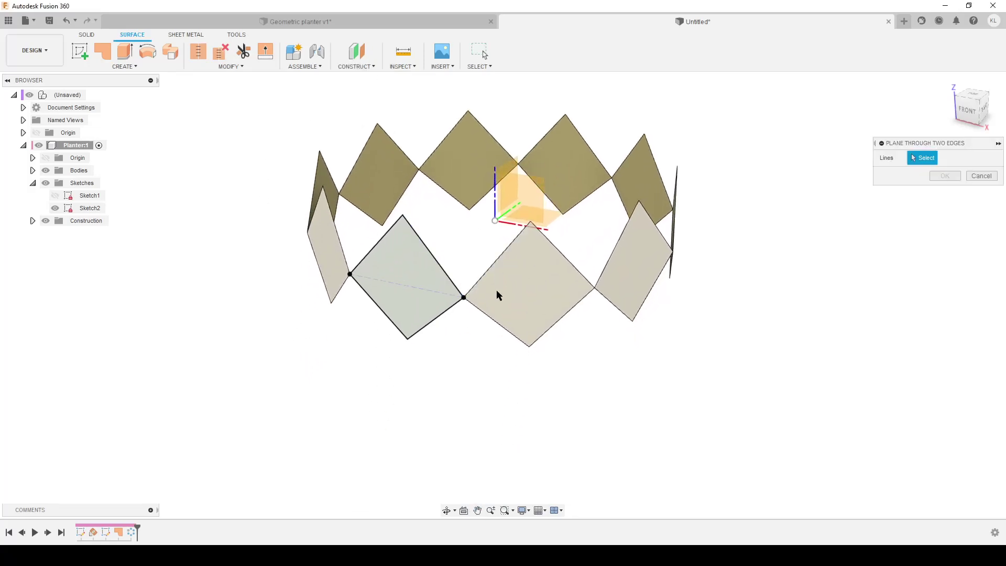
{"action": "left_click", "coordinate": [436, 262]}
{"action": "left_click", "coordinate": [504, 254]}
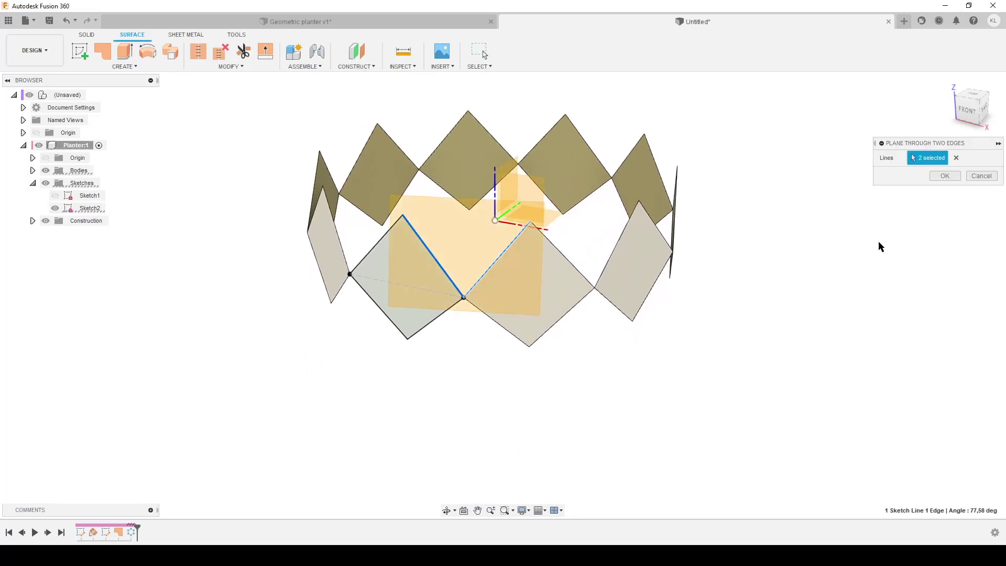
{"action": "left_click", "coordinate": [945, 175]}
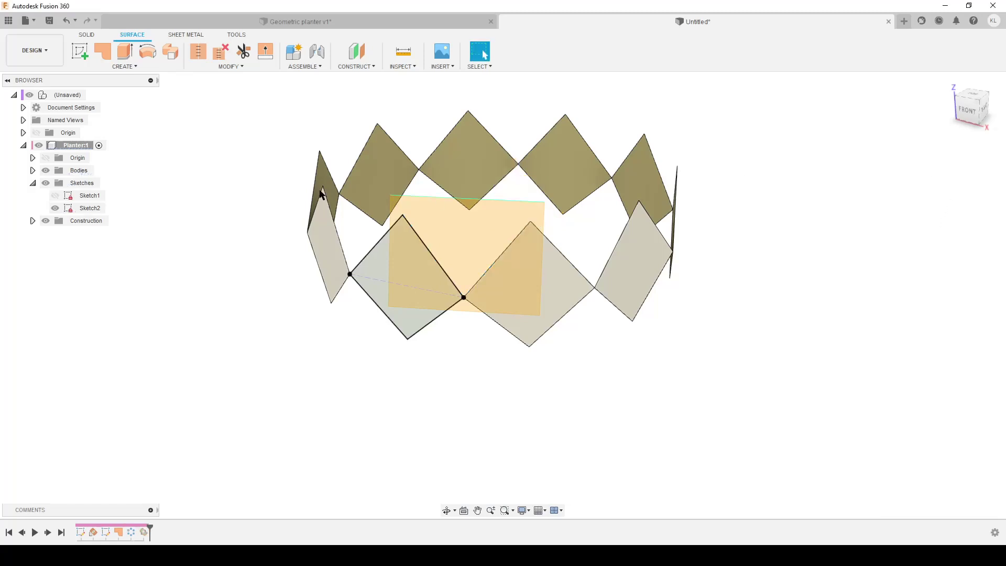
Start a new sketch, Sketch3, on Plane2.
{"action": "left_click", "coordinate": [80, 52]}
{"action": "left_click", "coordinate": [33, 221]}
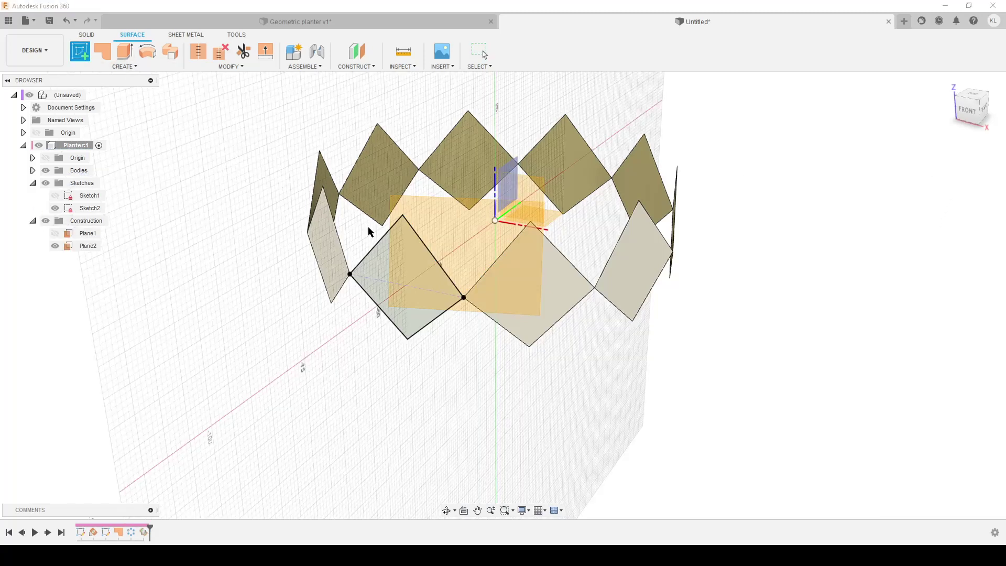
{"action": "left_click", "coordinate": [492, 251]}
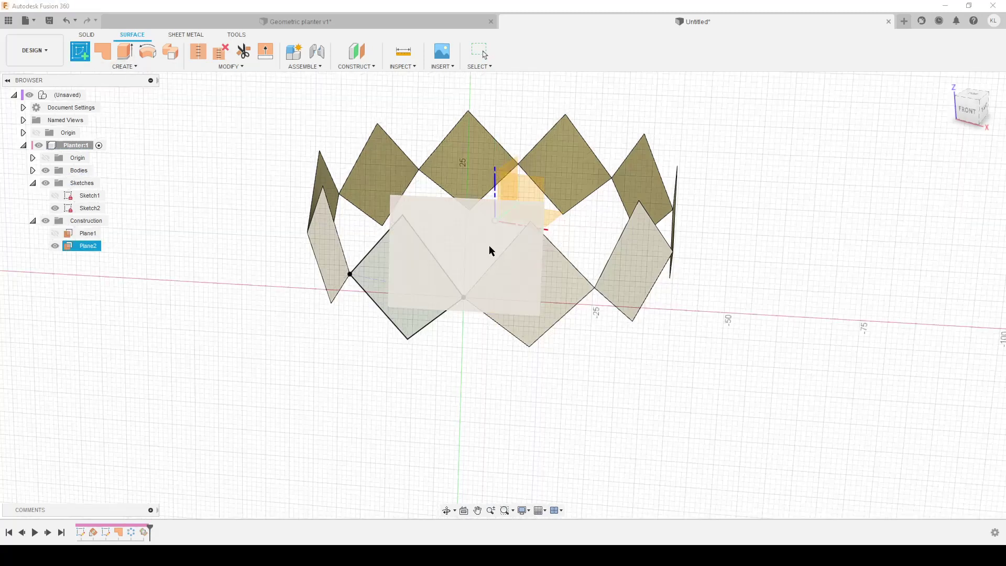
{"action": "left_click", "coordinate": [448, 234]}
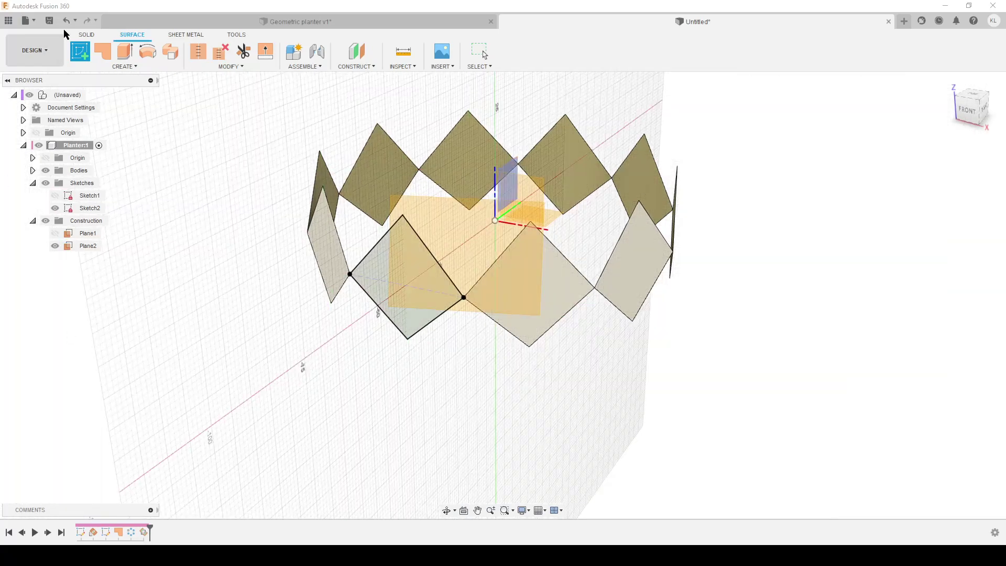
{"action": "left_click", "coordinate": [88, 251]}
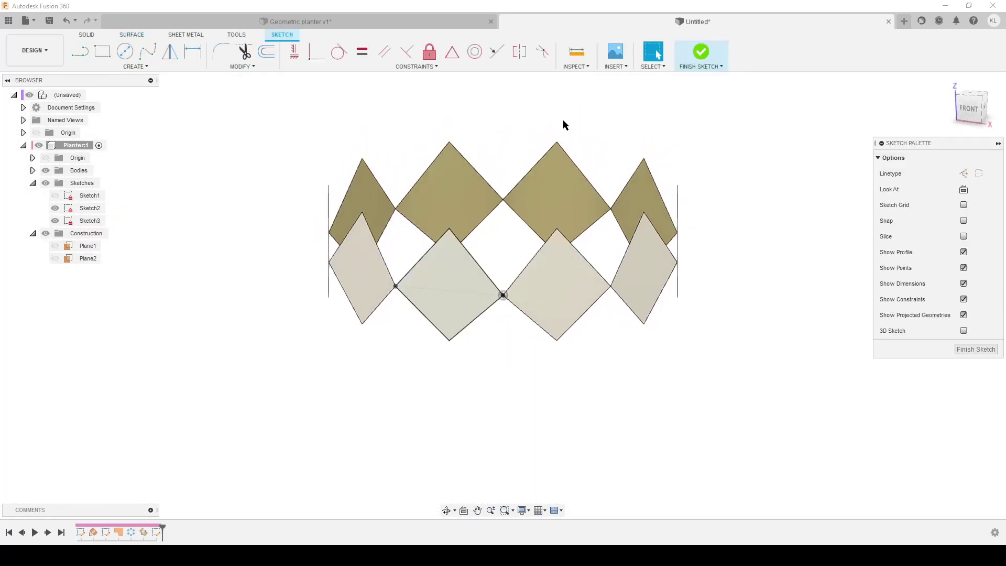
Project the two V edges into the sketch and hide Sketch2.
{"action": "key", "text": "p"}
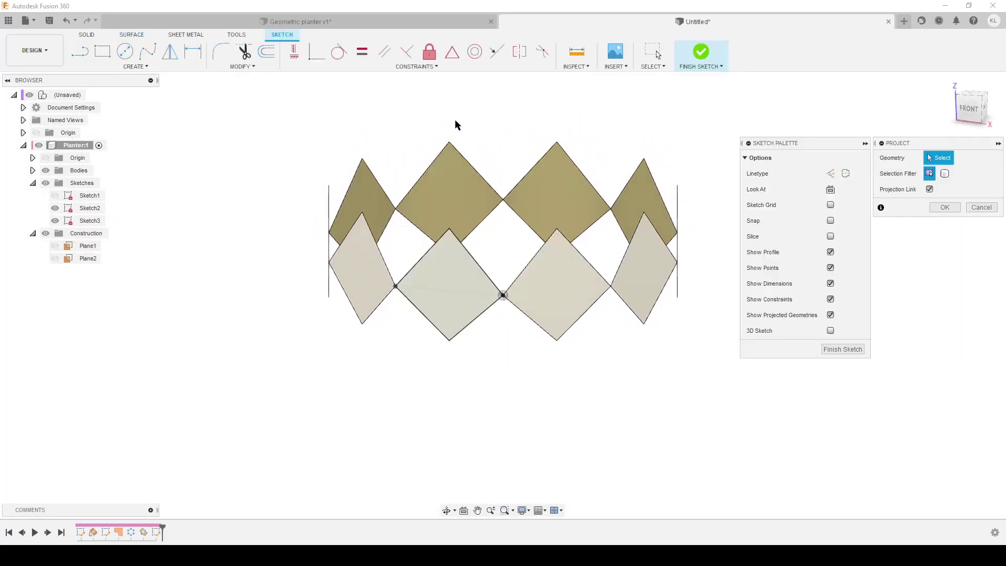
{"action": "left_click", "coordinate": [473, 258]}
{"action": "left_click", "coordinate": [530, 261]}
{"action": "left_click", "coordinate": [944, 207]}
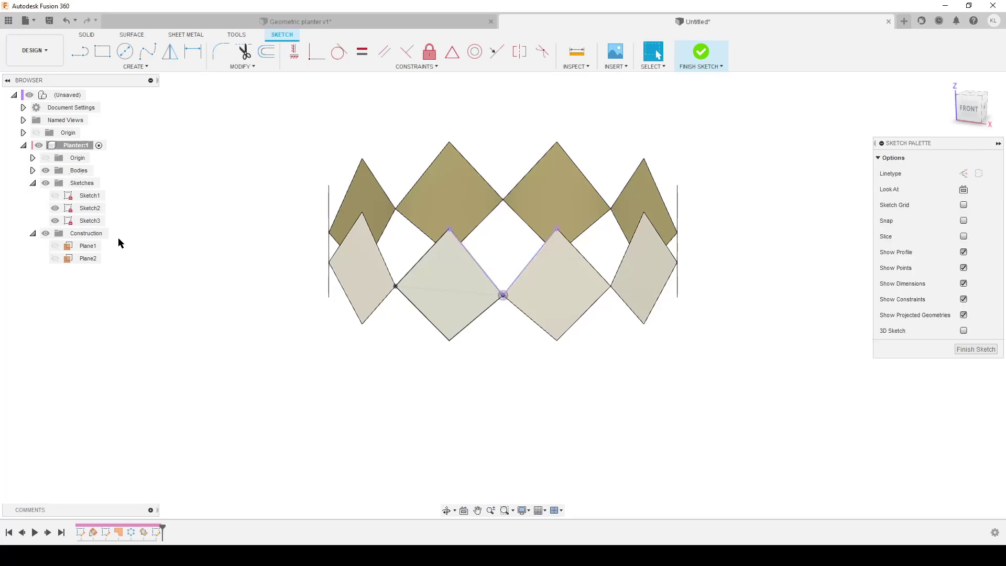
{"action": "left_click", "coordinate": [78, 209]}
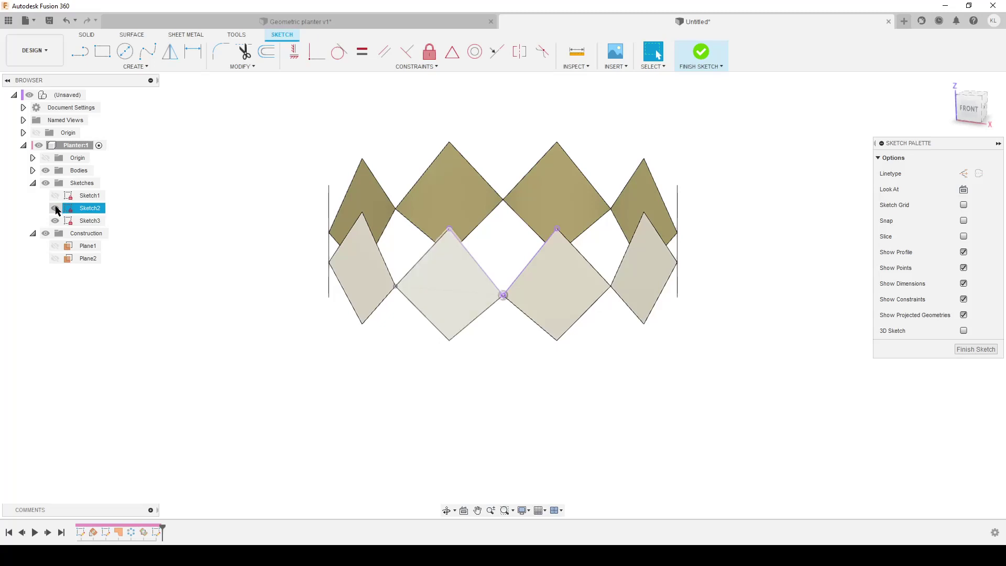
{"action": "left_click", "coordinate": [56, 209]}
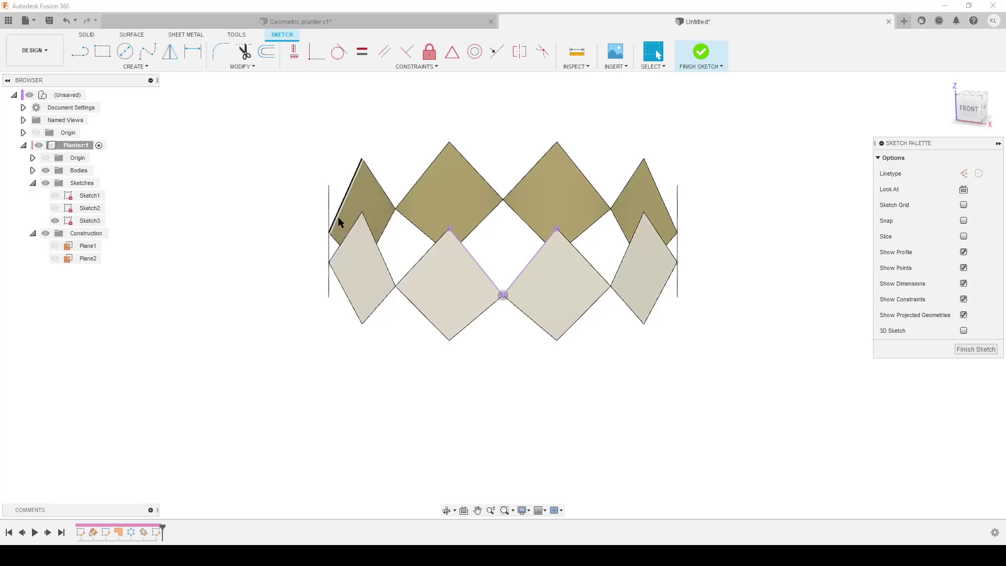
Draw two lines up to a top apex, closing the diamond over the gap.
{"action": "key", "text": "l"}
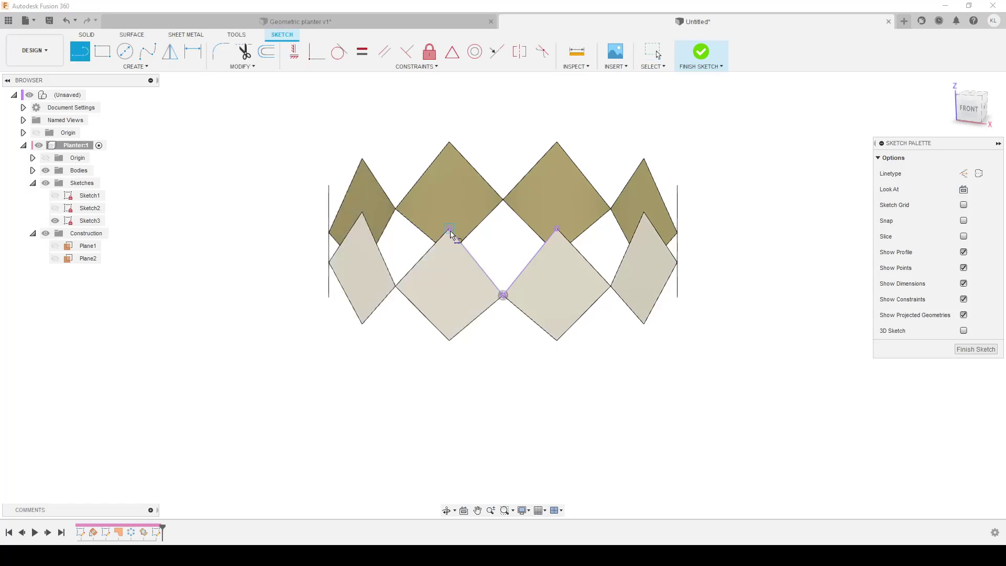
{"action": "left_click", "coordinate": [449, 229]}
{"action": "left_click", "coordinate": [524, 154]}
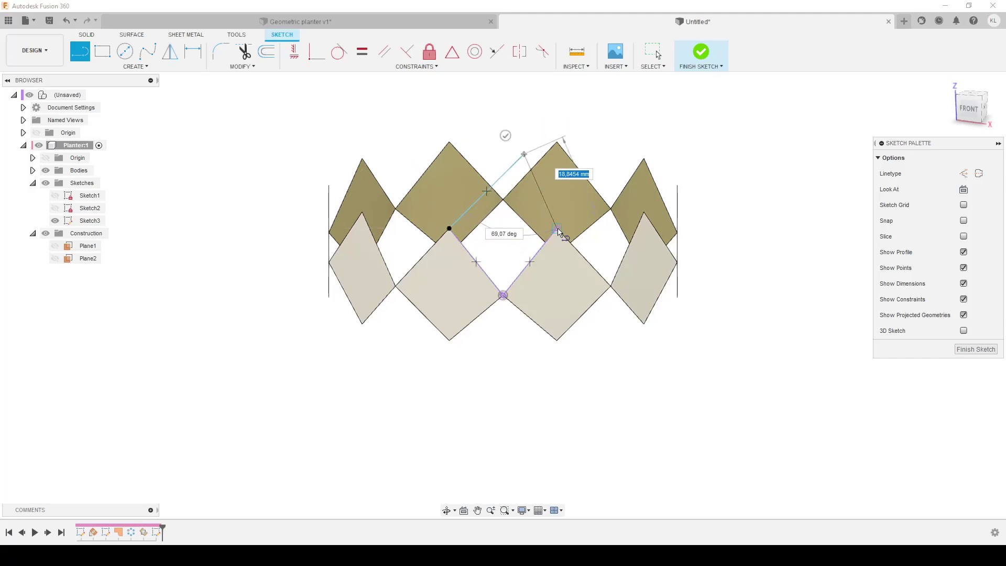
{"action": "left_click", "coordinate": [557, 229]}
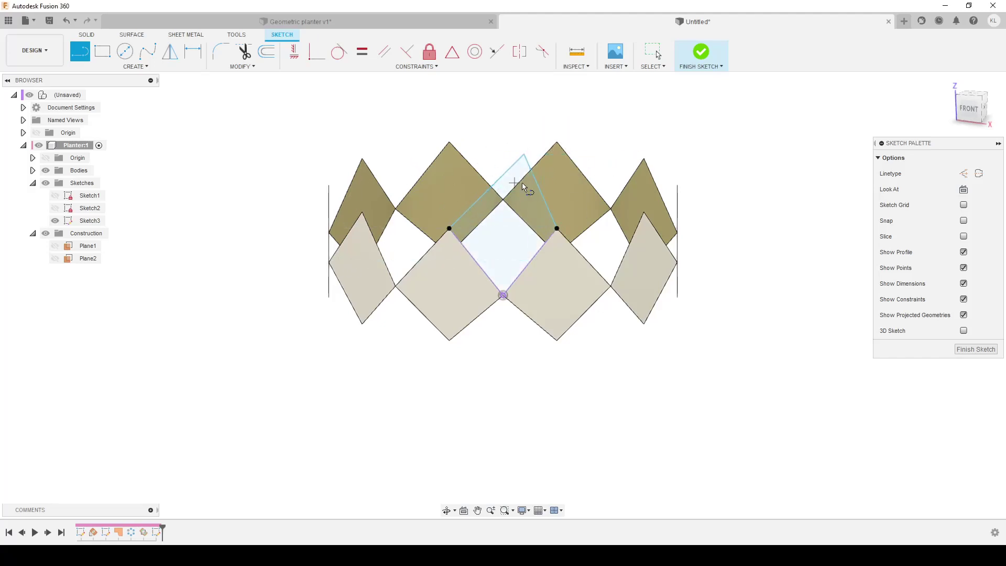
{"action": "key", "text": "Escape"}
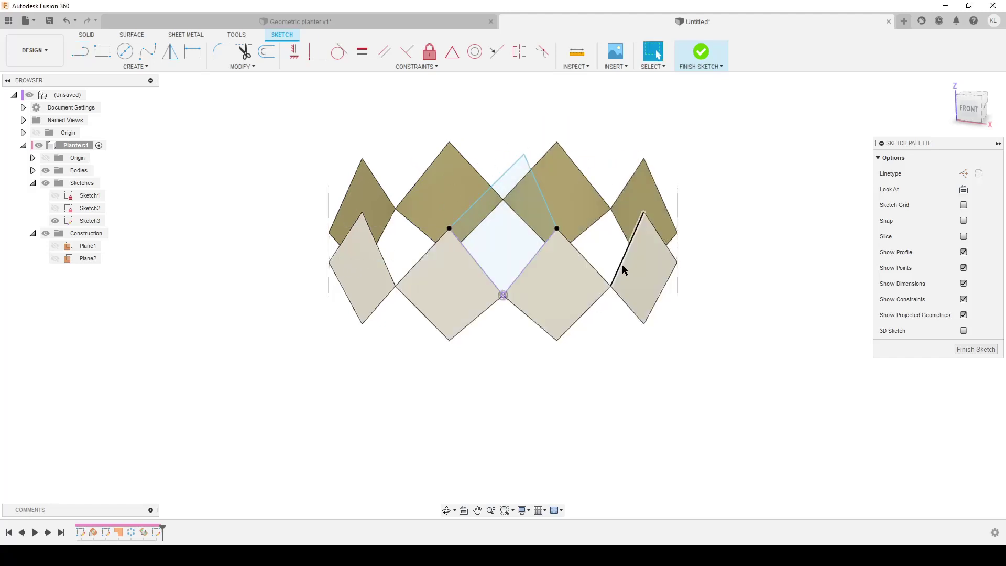
Make the diamond's sides equal length and finish the sketch.
{"action": "left_click", "coordinate": [483, 194]}
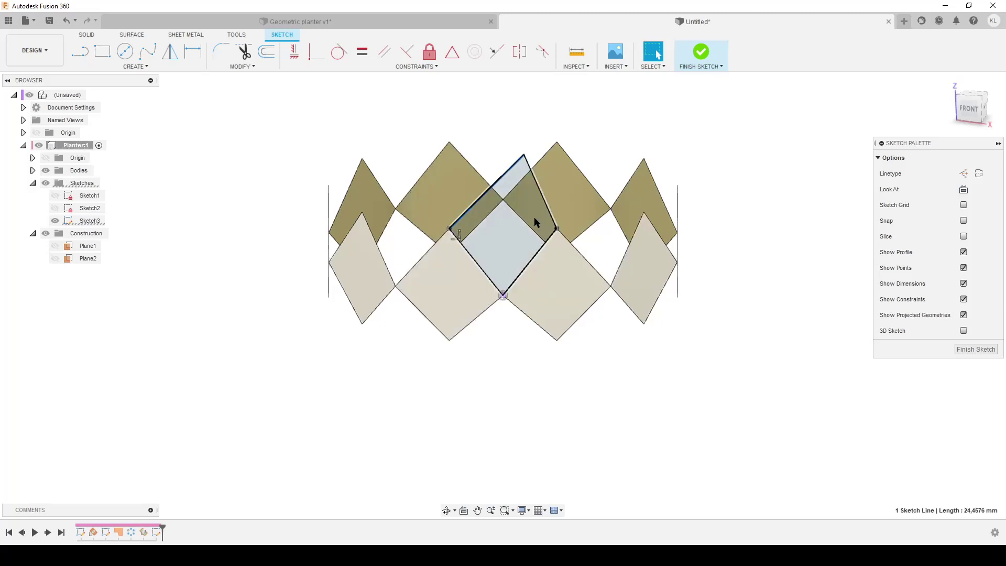
{"action": "left_click", "coordinate": [542, 189], "text": "ctrl"}
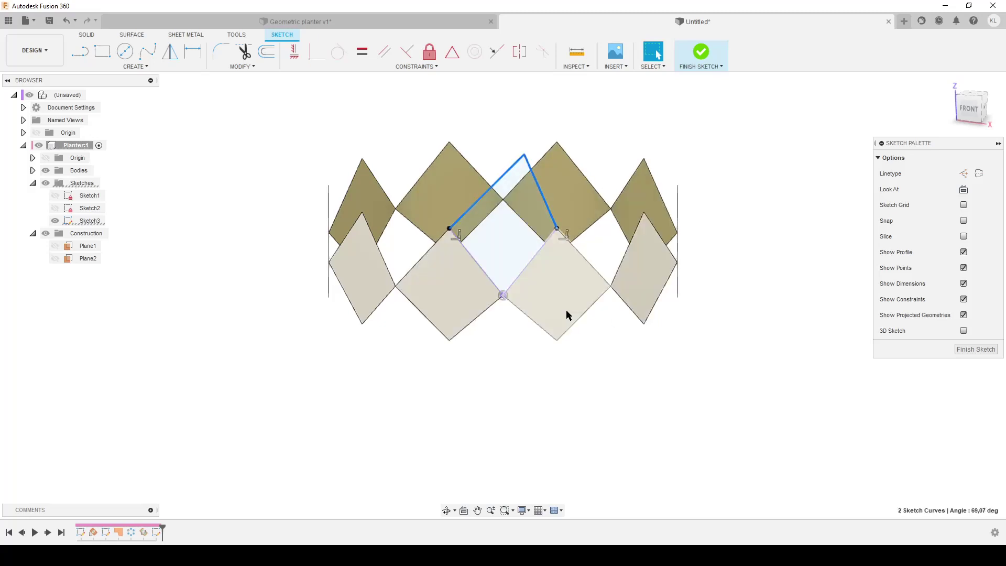
{"action": "left_click", "coordinate": [534, 260], "text": "ctrl"}
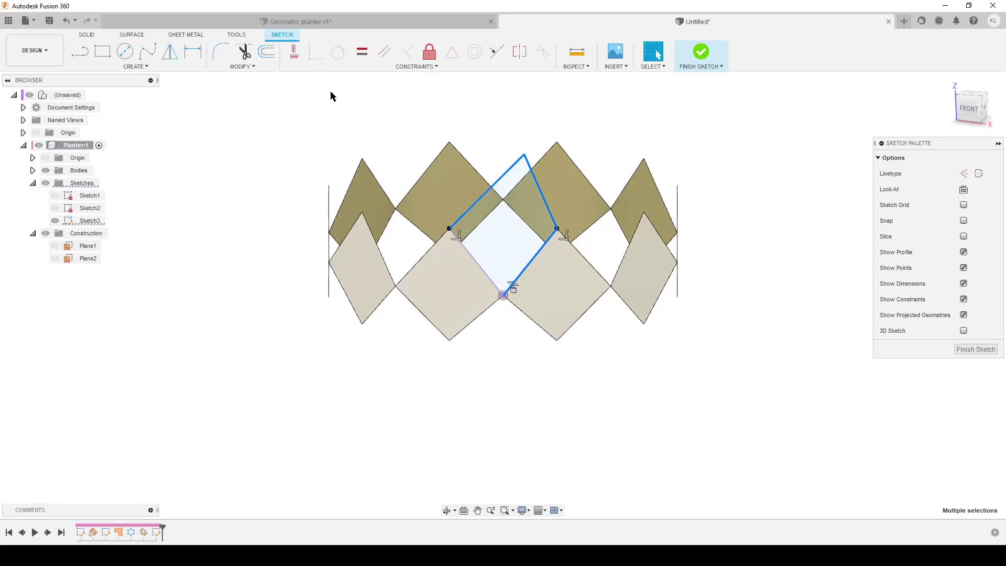
{"action": "left_click", "coordinate": [362, 51]}
{"action": "left_click", "coordinate": [989, 348]}
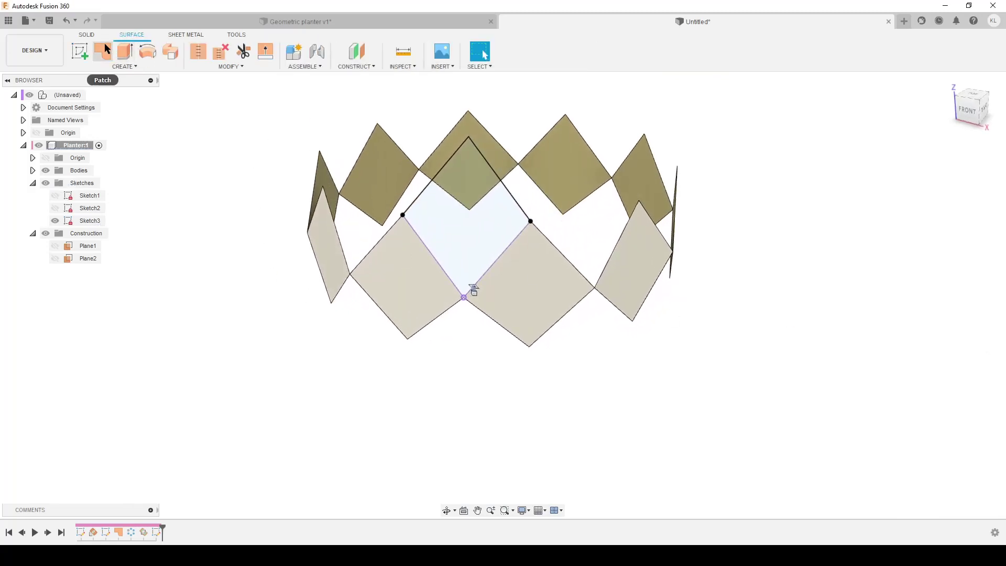
Fill the new diamond profile with a Patch surface.
{"action": "left_click", "coordinate": [104, 51]}
{"action": "left_click", "coordinate": [480, 224]}
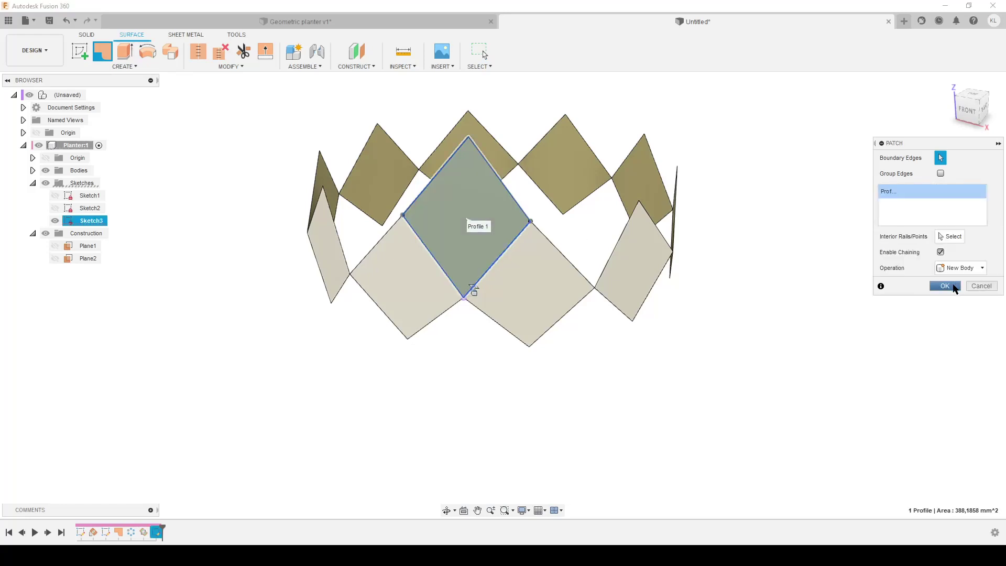
{"action": "left_click", "coordinate": [949, 286]}
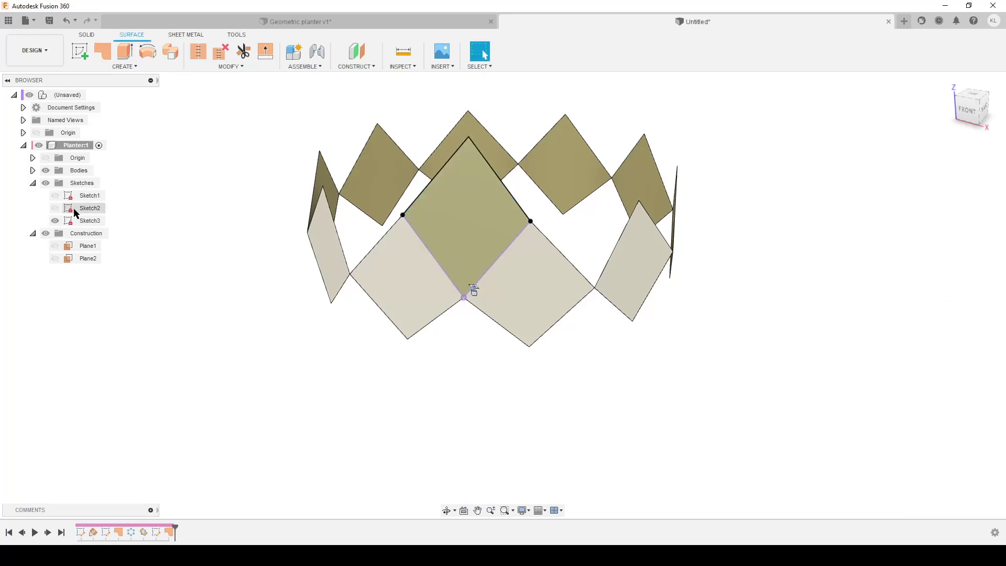
Circular-pattern the diamond patch 10 times around the Z axis and fit the view.
{"action": "key", "text": "s"}
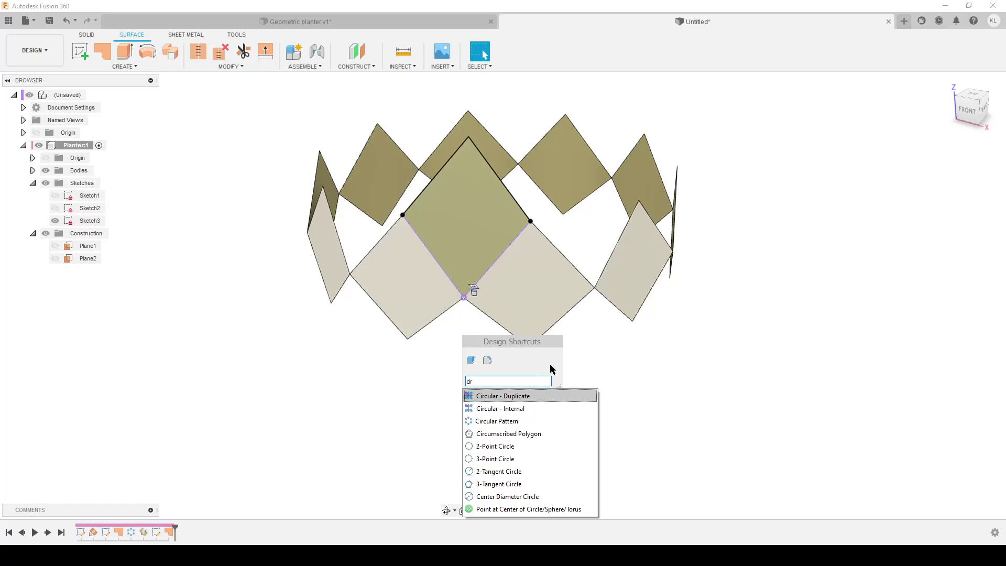
{"action": "left_click", "coordinate": [524, 421]}
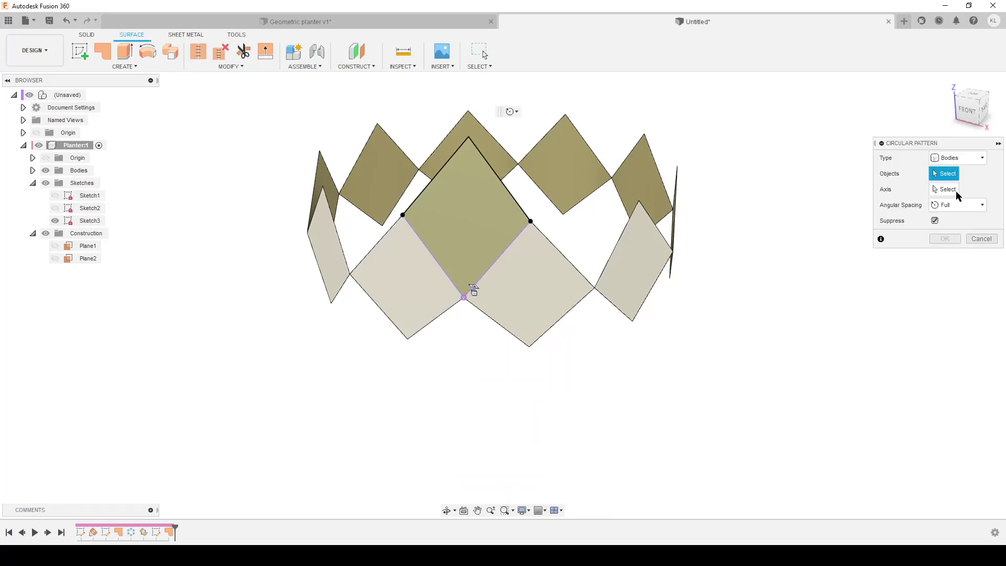
{"action": "left_click", "coordinate": [474, 247]}
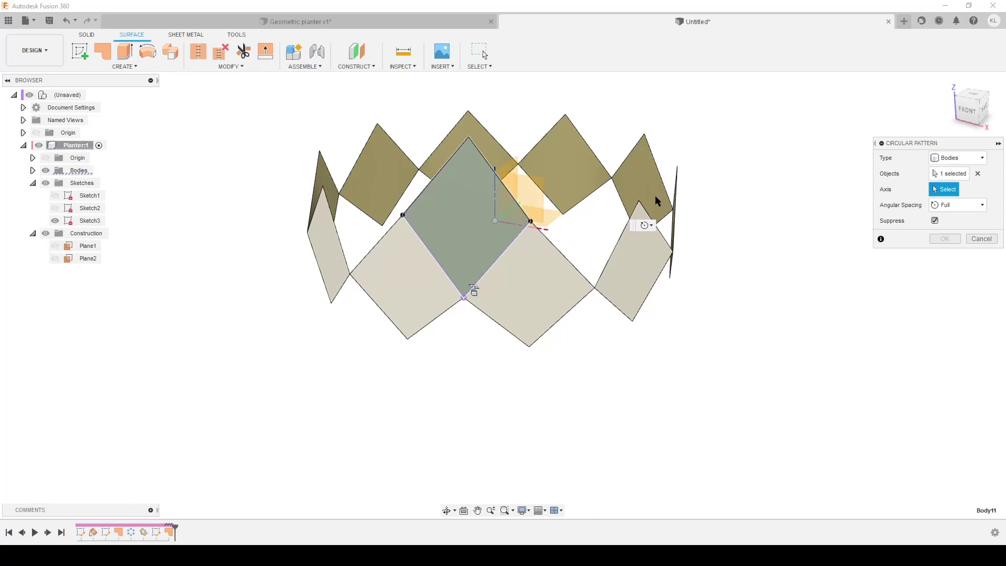
{"action": "left_click", "coordinate": [494, 178]}
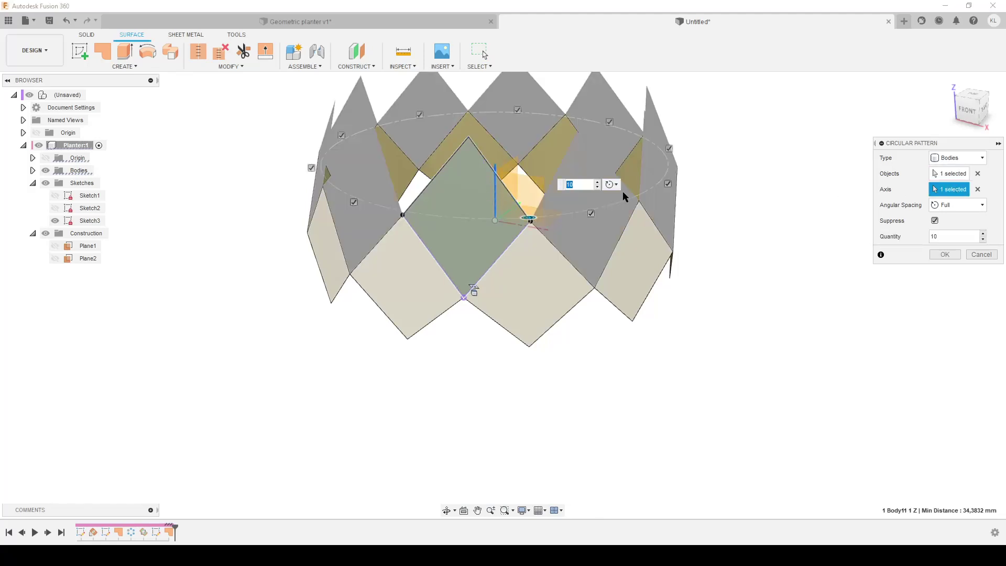
{"action": "key", "text": "Return"}
{"action": "key", "text": "F6"}
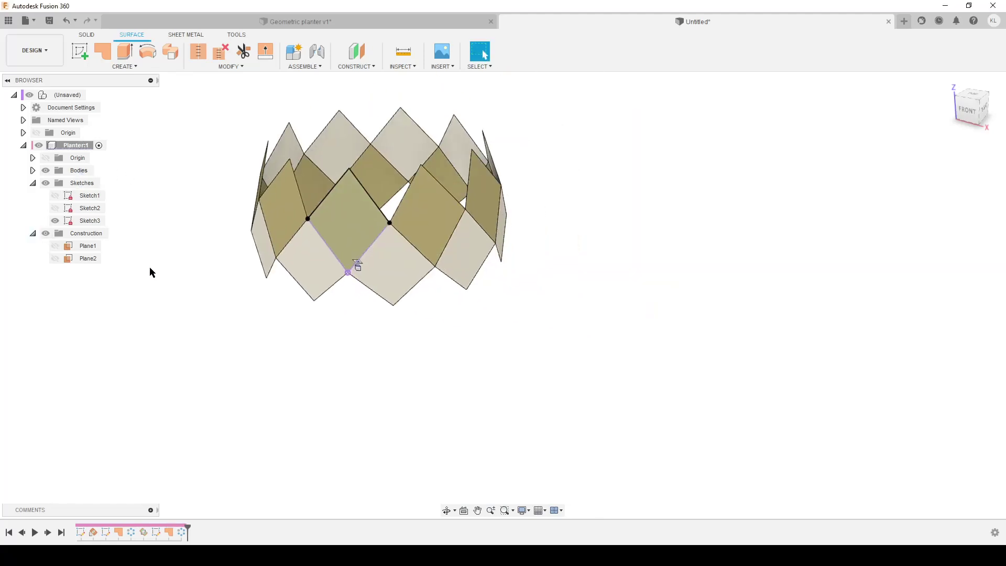
Create Plane3 through the two edges of the upper V-shaped notch.
{"action": "left_click", "coordinate": [358, 66]}
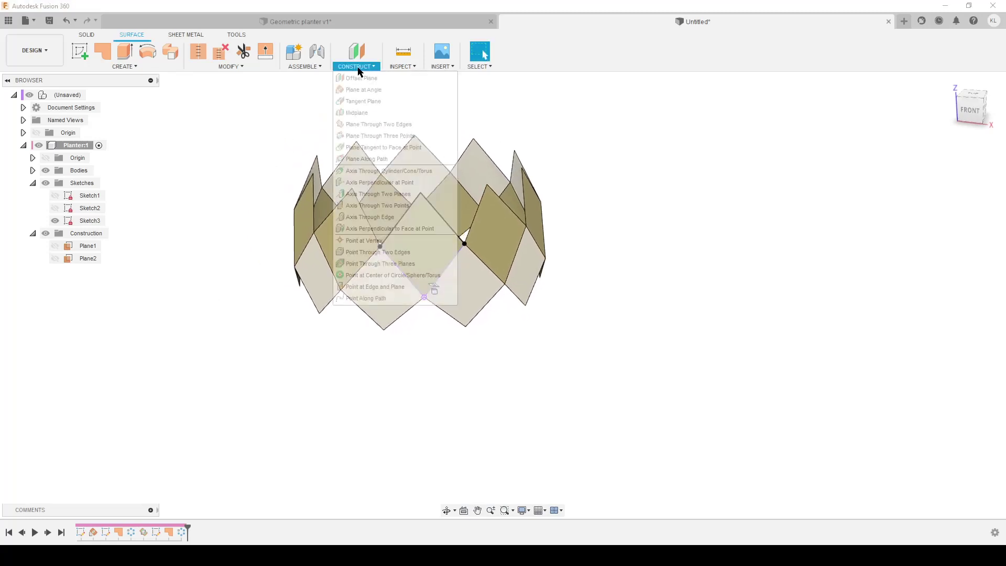
{"action": "left_click", "coordinate": [396, 125]}
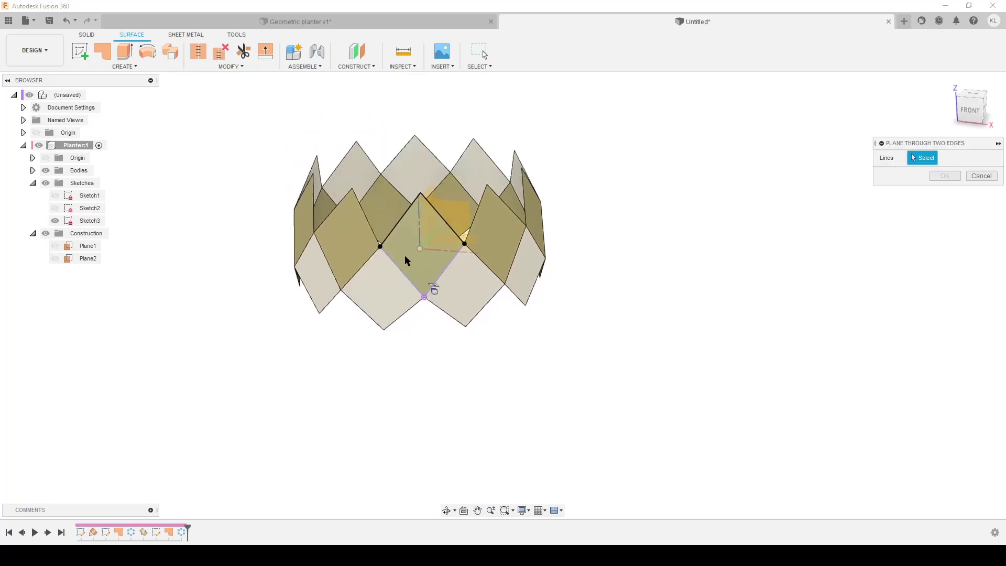
{"action": "left_click", "coordinate": [369, 226]}
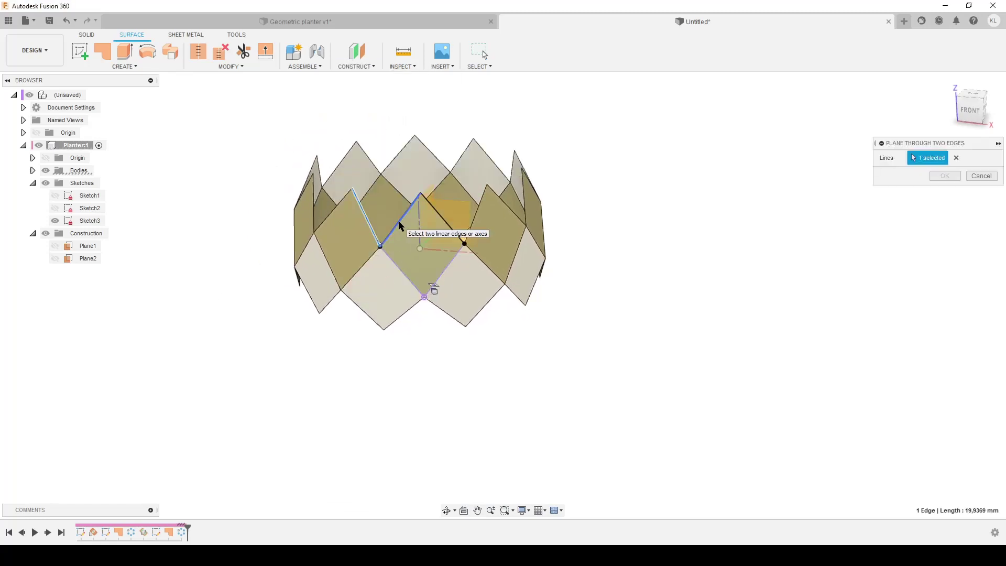
{"action": "left_click", "coordinate": [402, 226]}
{"action": "left_click", "coordinate": [944, 176]}
Start a sketch on Plane3 and project the notch's two edges into it.
{"action": "left_click", "coordinate": [80, 51]}
{"action": "left_click", "coordinate": [84, 271]}
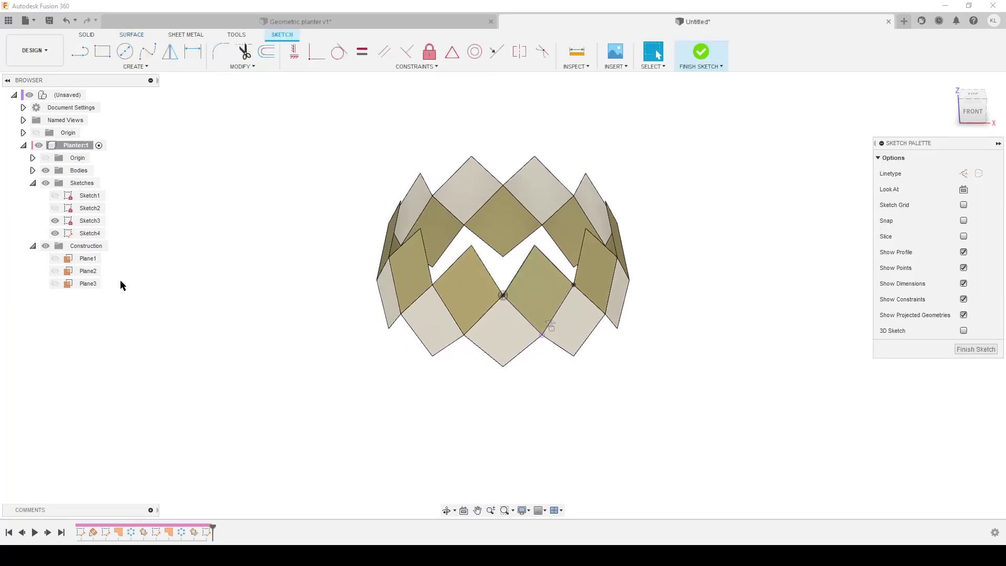
{"action": "key", "text": "p"}
{"action": "scroll", "coordinate": [498, 353], "scroll_direction": "up", "scroll_amount": 3}
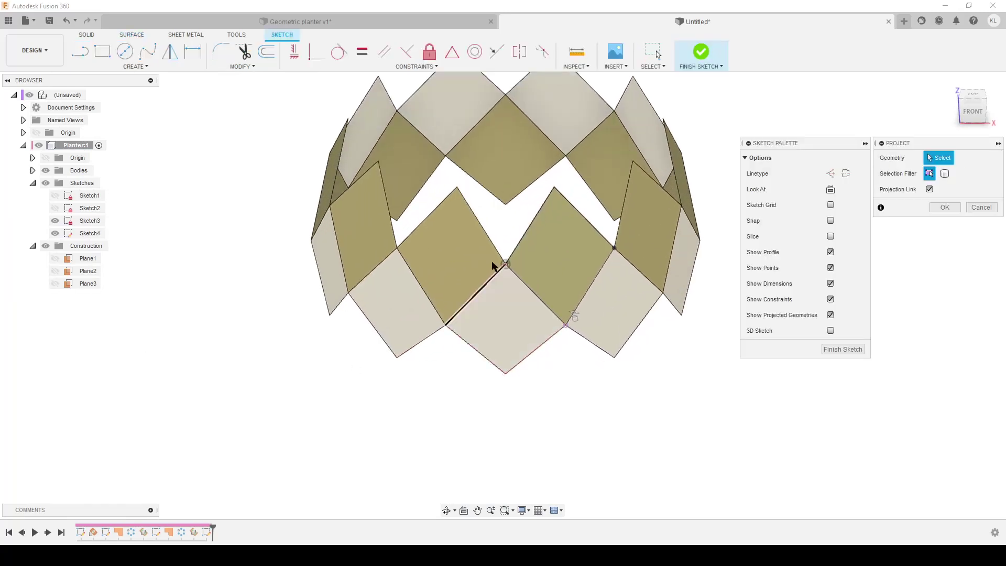
{"action": "left_click", "coordinate": [481, 227]}
{"action": "left_click", "coordinate": [539, 211]}
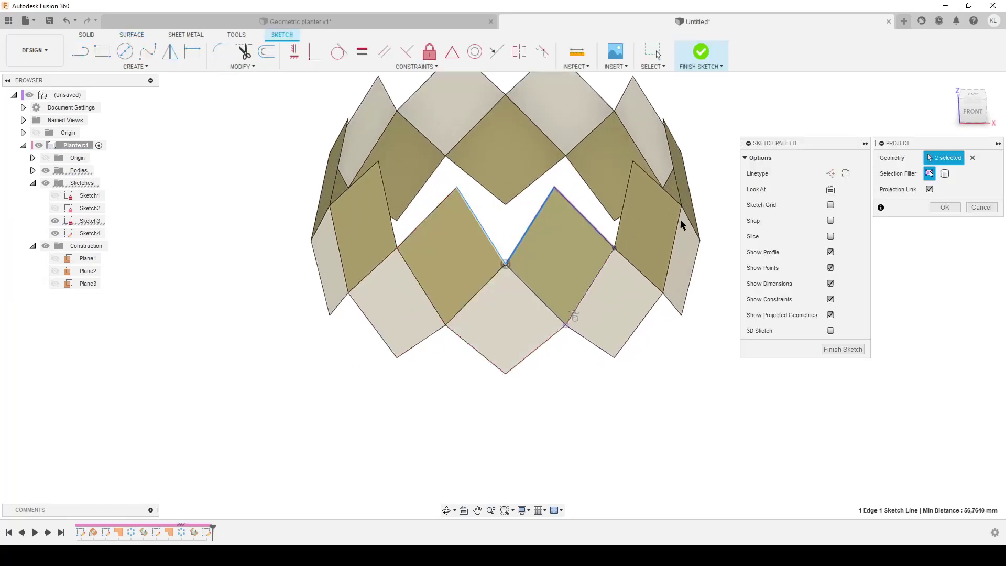
{"action": "left_click", "coordinate": [944, 208]}
Draw a line across the notch top, closing the triangle.
{"action": "mouse_move", "coordinate": [760, 283]}
{"action": "middle_mouse_down", "text": "shift"}
{"action": "mouse_move", "coordinate": [702, 302]}
{"action": "mouse_move", "coordinate": [710, 313]}
{"action": "middle_mouse_up", "text": "shift"}
{"action": "key", "text": "l"}
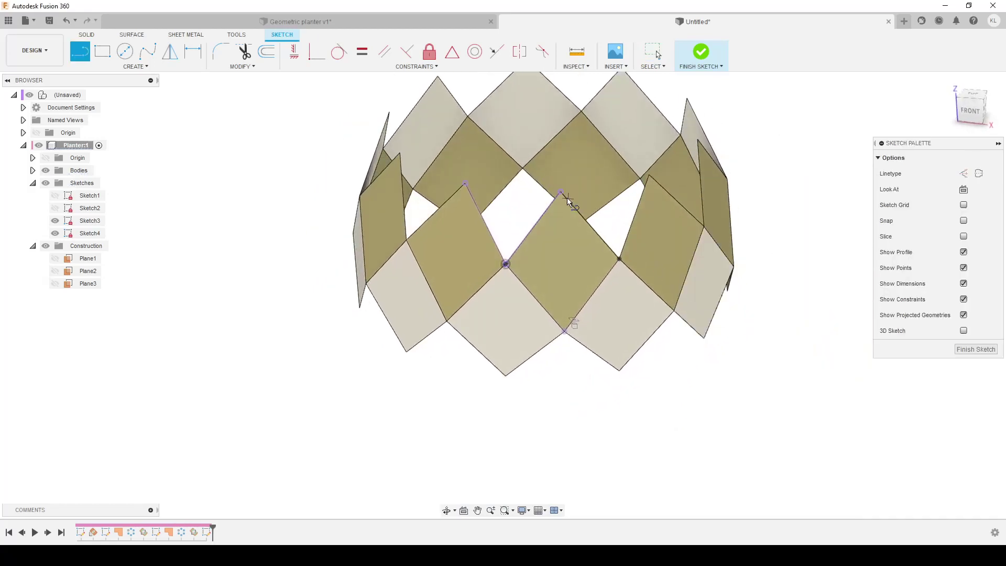
{"action": "left_click", "coordinate": [560, 192]}
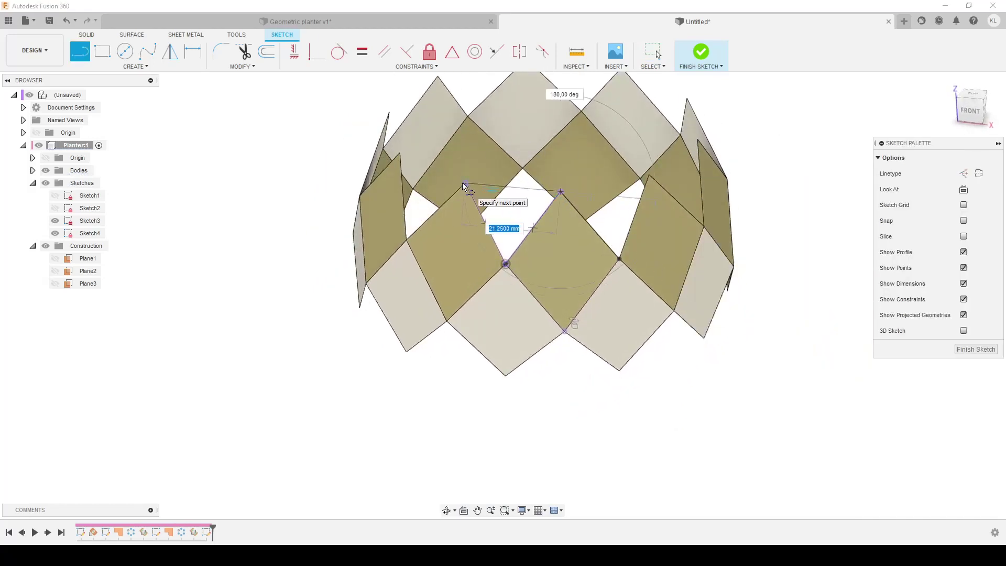
{"action": "left_click", "coordinate": [464, 183]}
Finish the triangle sketch and fill it with a Patch surface.
{"action": "left_click", "coordinate": [975, 349]}
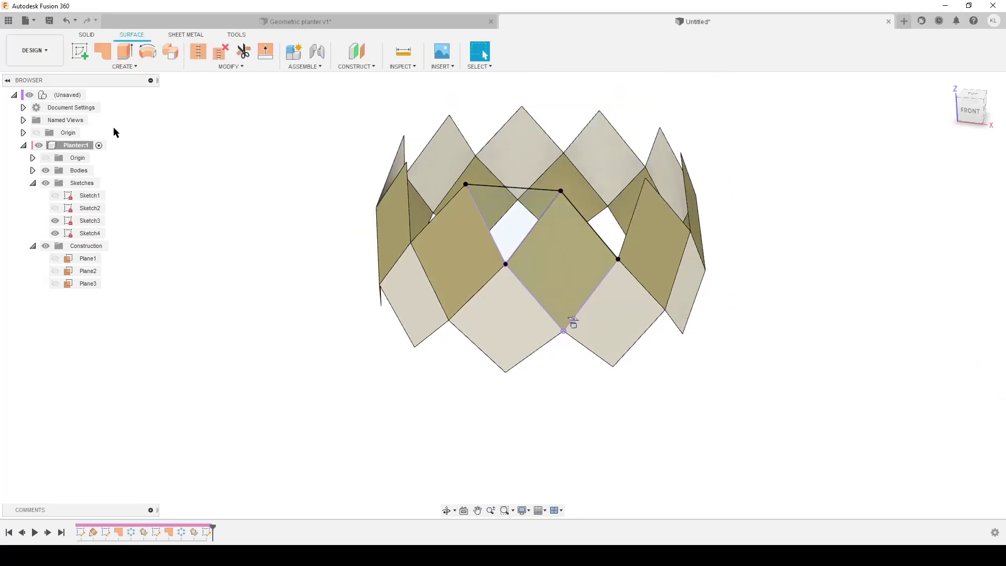
{"action": "left_click", "coordinate": [103, 52]}
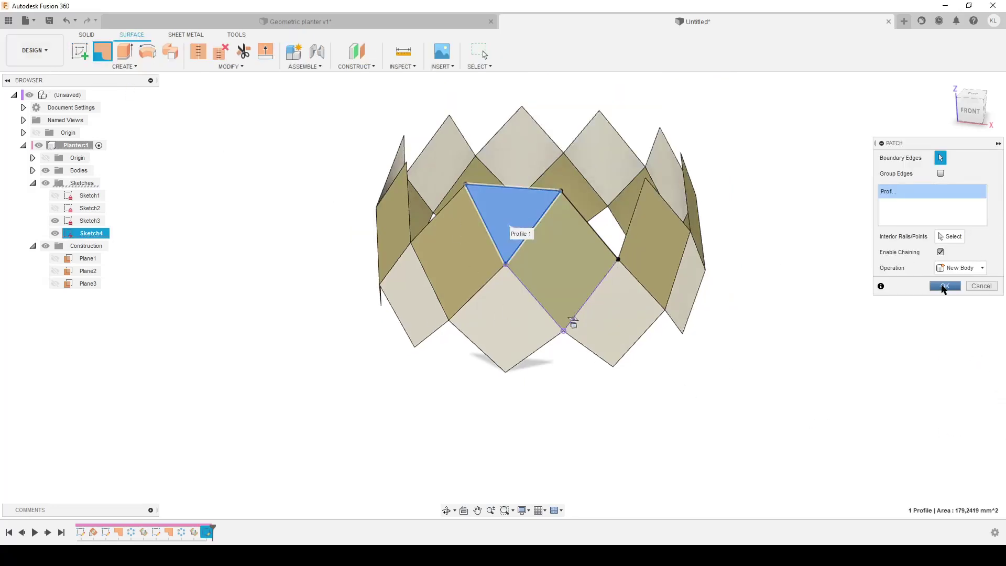
{"action": "left_click", "coordinate": [944, 286]}
Circular-pattern the triangle patch ten times around the Z axis.
{"action": "type", "text": "sc"}
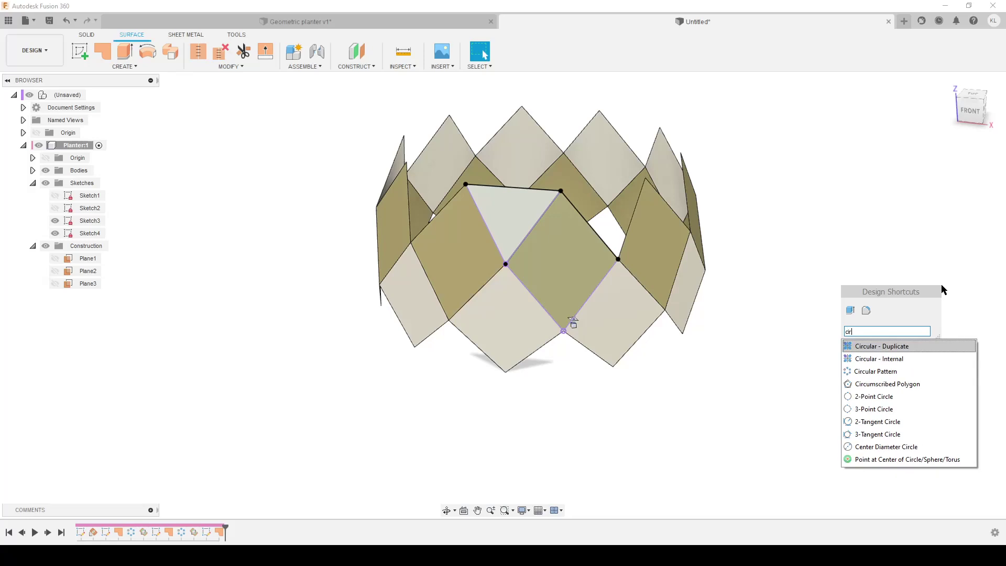
{"action": "left_click", "coordinate": [893, 372]}
{"action": "left_click", "coordinate": [520, 214]}
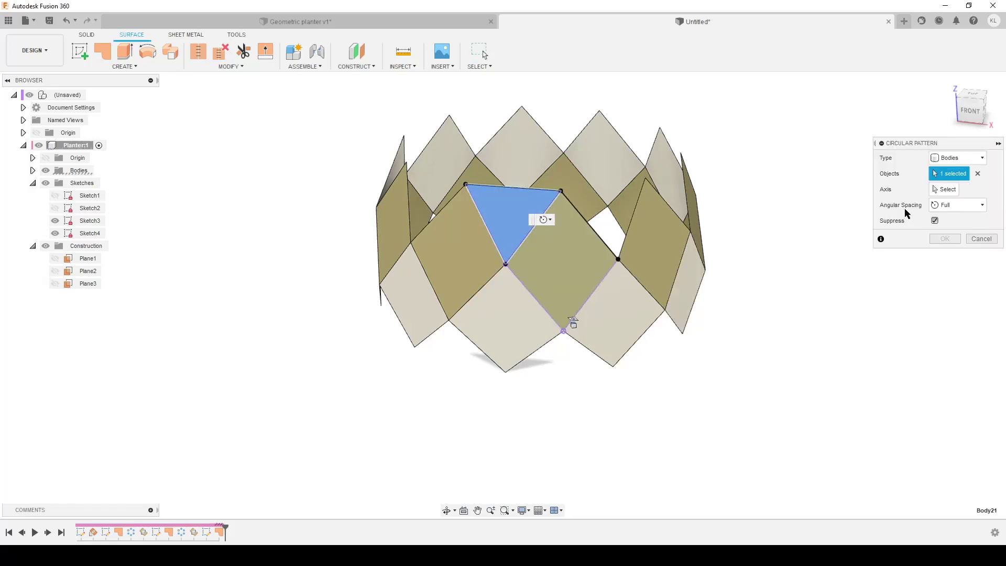
{"action": "left_click", "coordinate": [944, 189]}
{"action": "middle_click_drag", "start_coordinate": [629, 226], "coordinate": [537, 207], "text": "shift"}
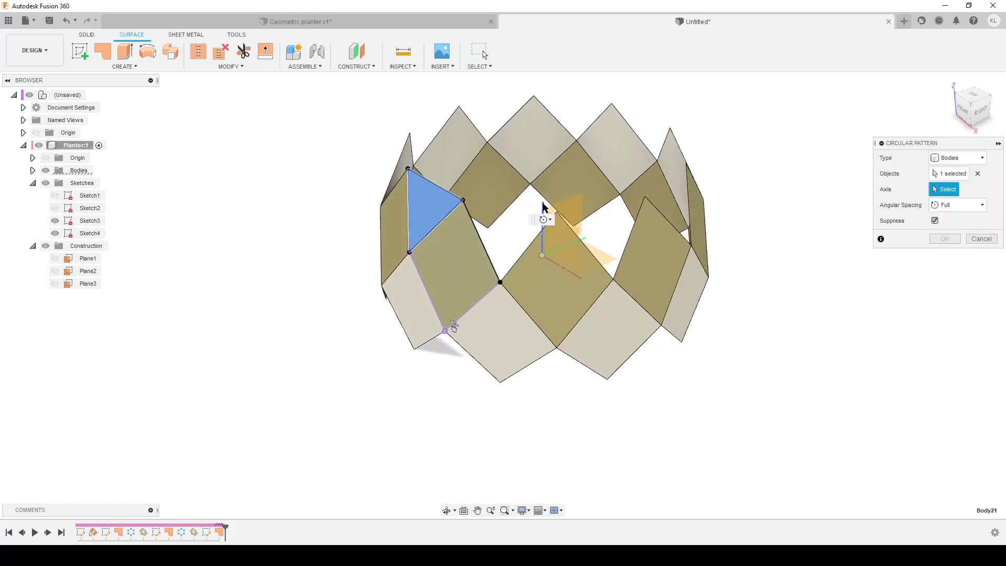
{"action": "left_click", "coordinate": [543, 207]}
{"action": "key", "text": "Return"}
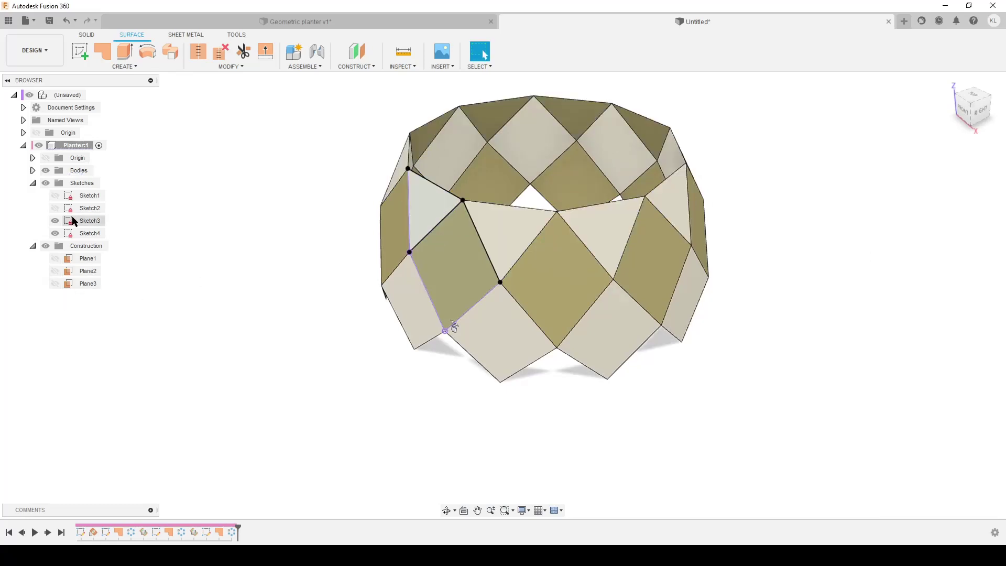
Show Sketch2 and hide Sketch3 and Sketch4 in the browser.
{"action": "left_click", "coordinate": [54, 222]}
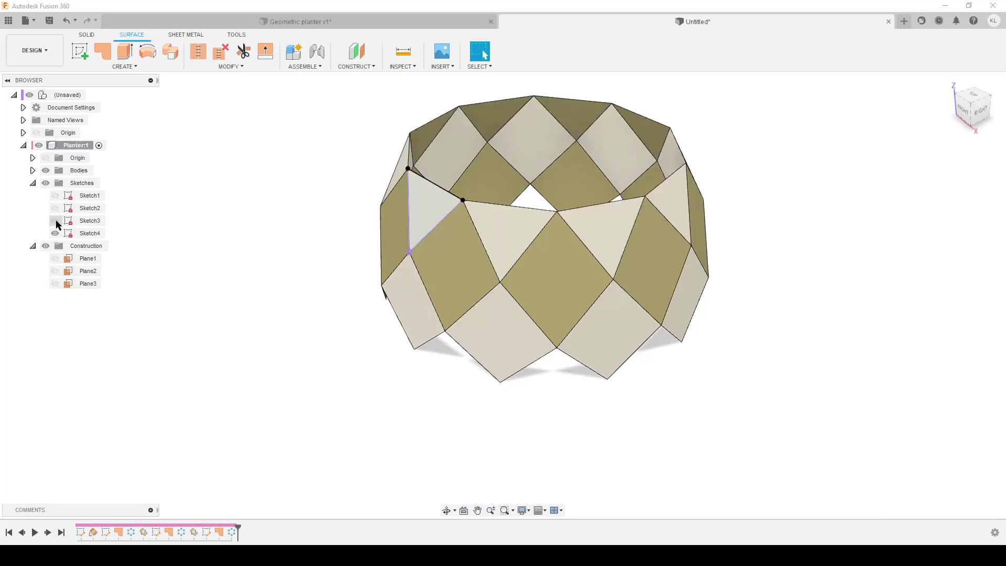
{"action": "left_click", "coordinate": [55, 233]}
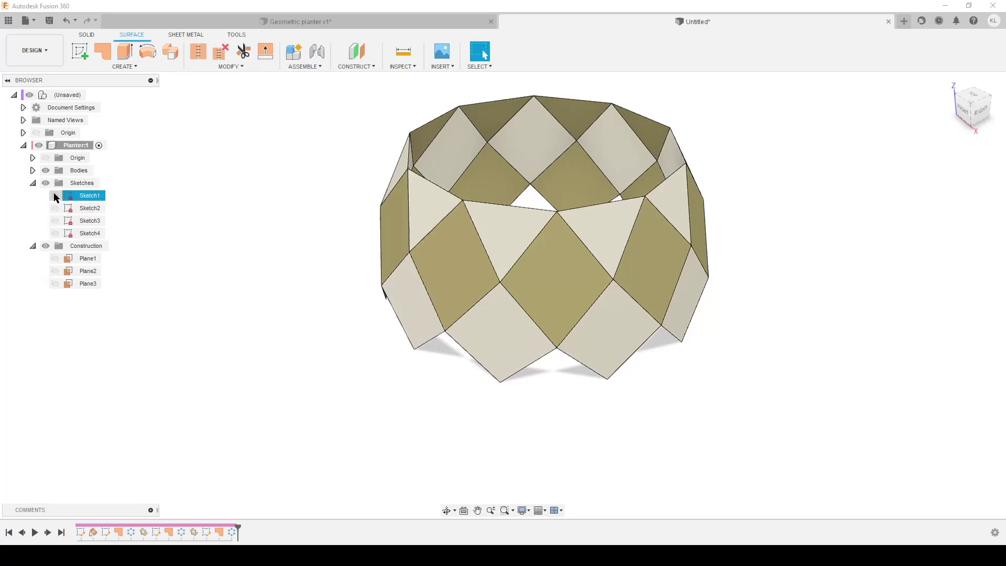
{"action": "left_click", "coordinate": [55, 208]}
{"action": "mouse_move", "coordinate": [432, 274]}
{"action": "middle_mouse_down", "text": "shift"}
{"action": "mouse_move", "coordinate": [479, 344]}
{"action": "mouse_move", "coordinate": [503, 354]}
{"action": "middle_mouse_up", "text": "shift"}
{"action": "left_click", "coordinate": [55, 221]}
{"action": "left_click", "coordinate": [55, 233]}
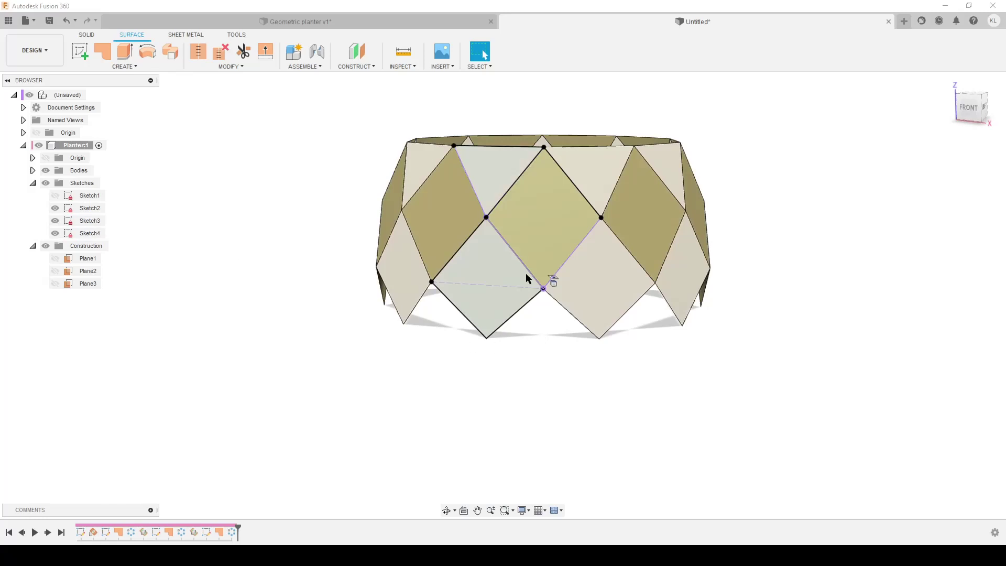
{"action": "left_click", "coordinate": [54, 221]}
{"action": "left_click", "coordinate": [55, 234]}
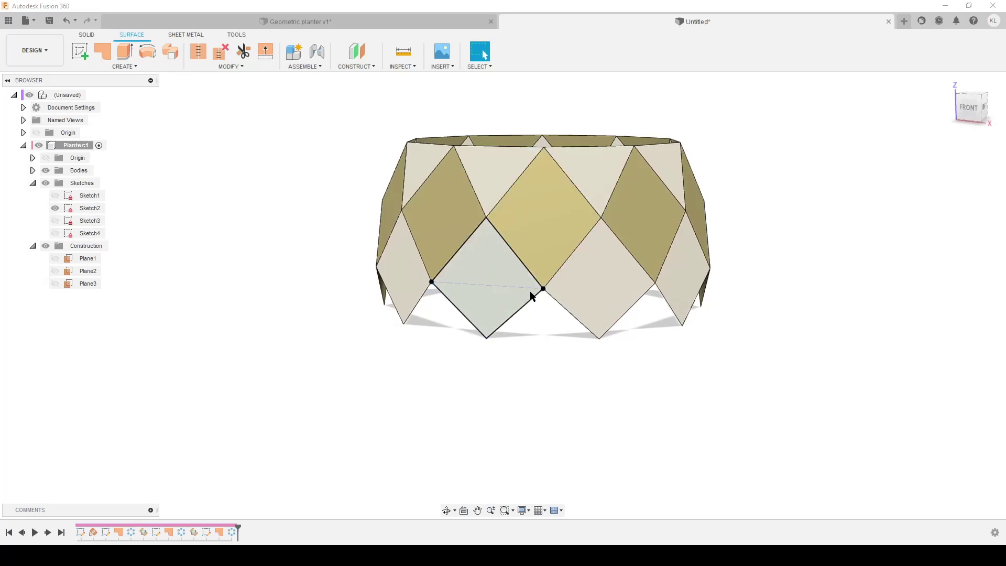
Create Plane4 through two edges at the lower V between the front facets.
{"action": "left_click", "coordinate": [222, 67]}
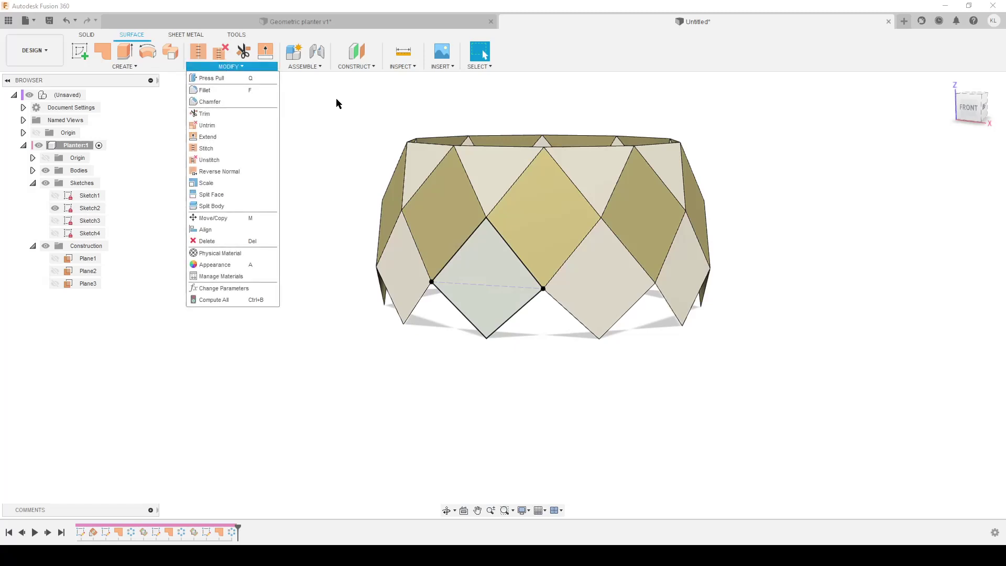
{"action": "left_click", "coordinate": [352, 67]}
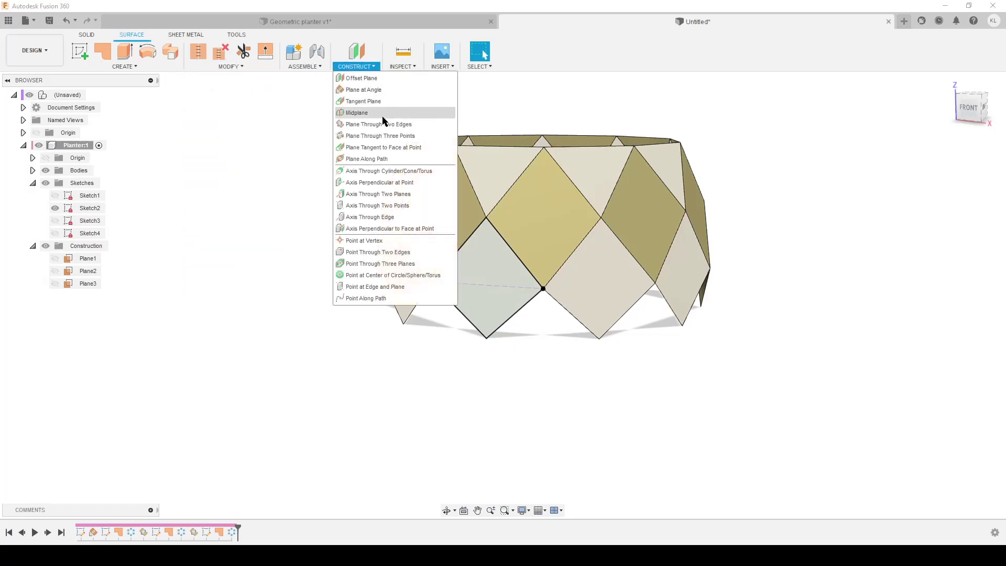
{"action": "left_click", "coordinate": [384, 126]}
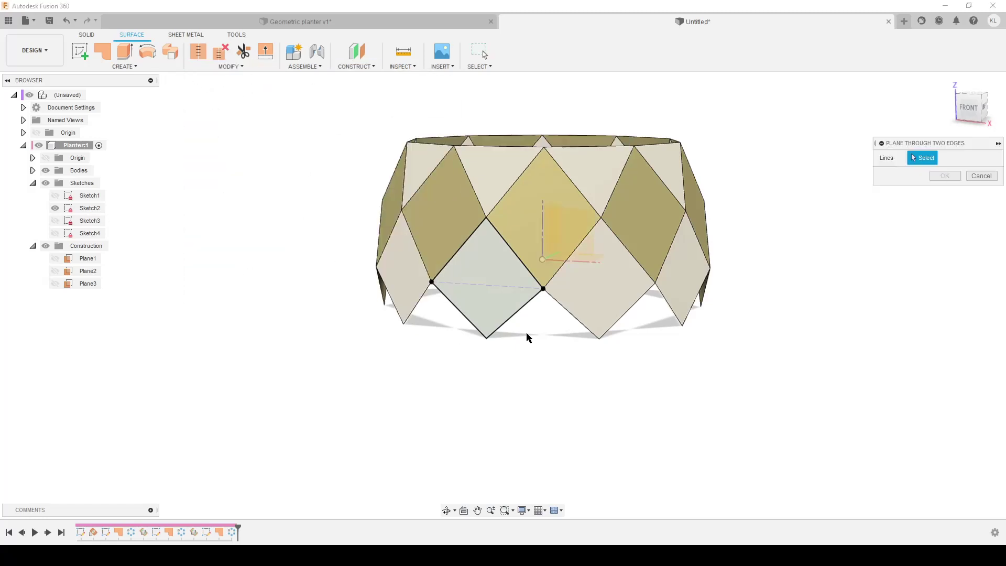
{"action": "left_click", "coordinate": [517, 317]}
{"action": "left_click", "coordinate": [593, 334]}
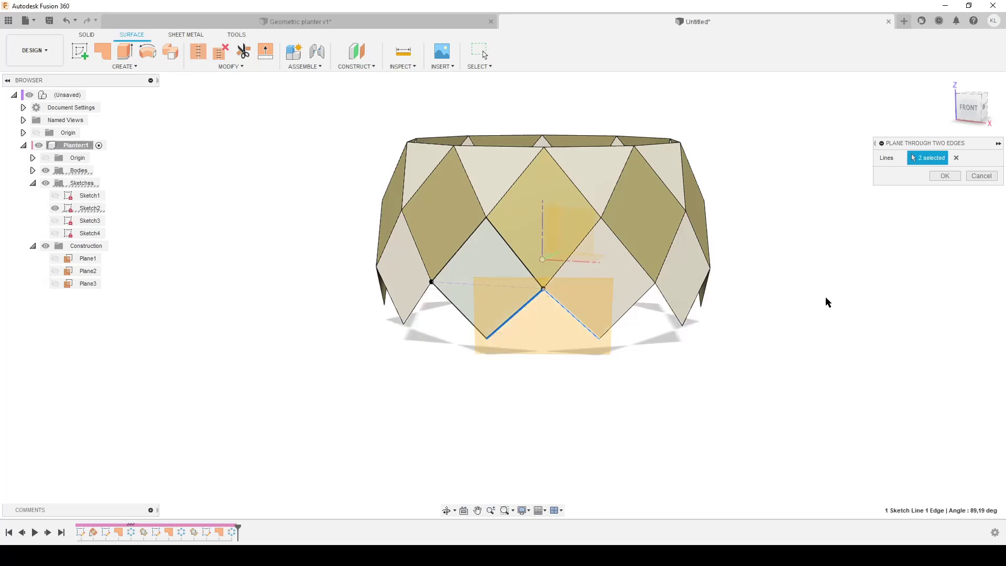
{"action": "left_click", "coordinate": [945, 176]}
Start a sketch on Plane4 and project the two lower diagonal edges.
{"action": "left_click", "coordinate": [79, 51]}
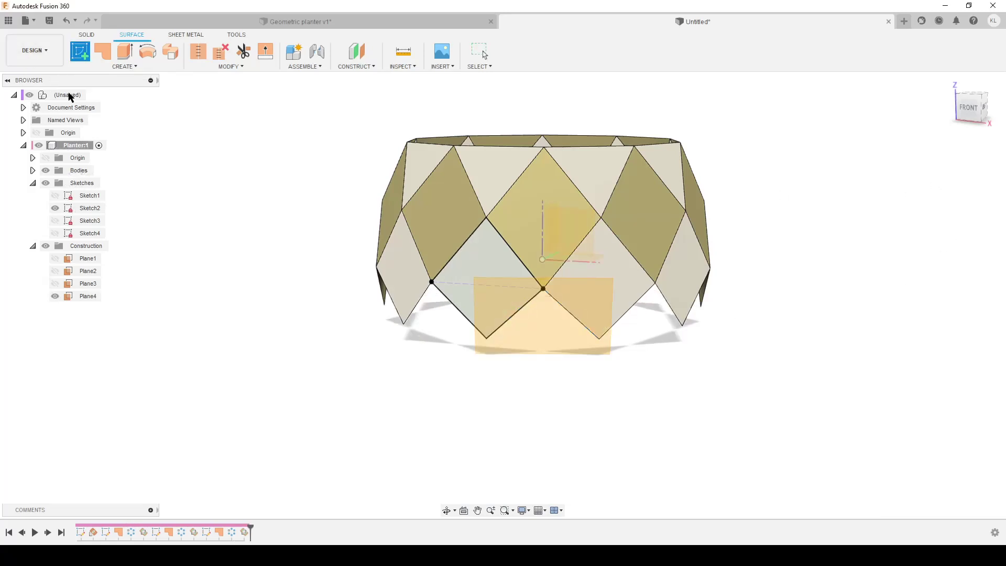
{"action": "left_click", "coordinate": [90, 299]}
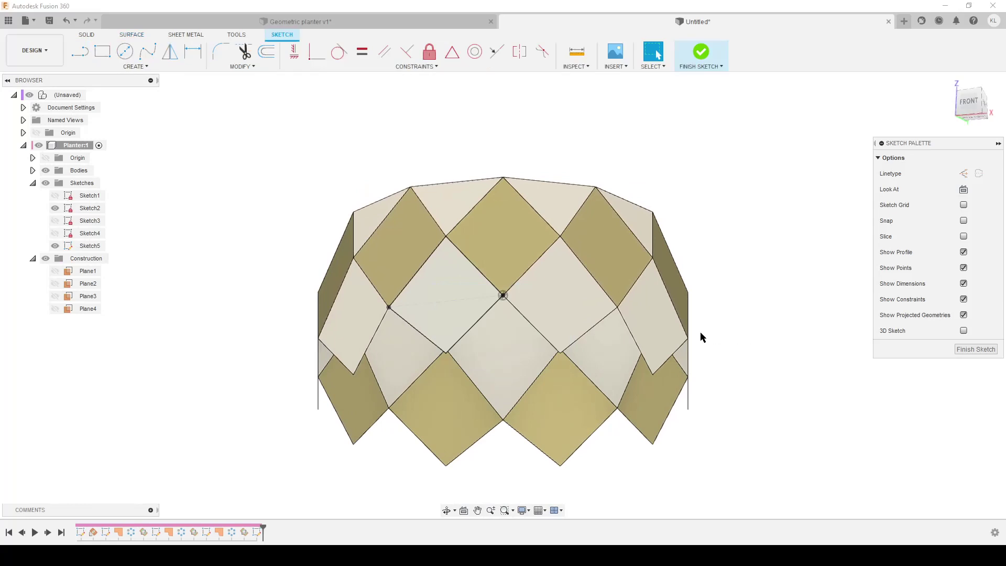
{"action": "key", "text": "p"}
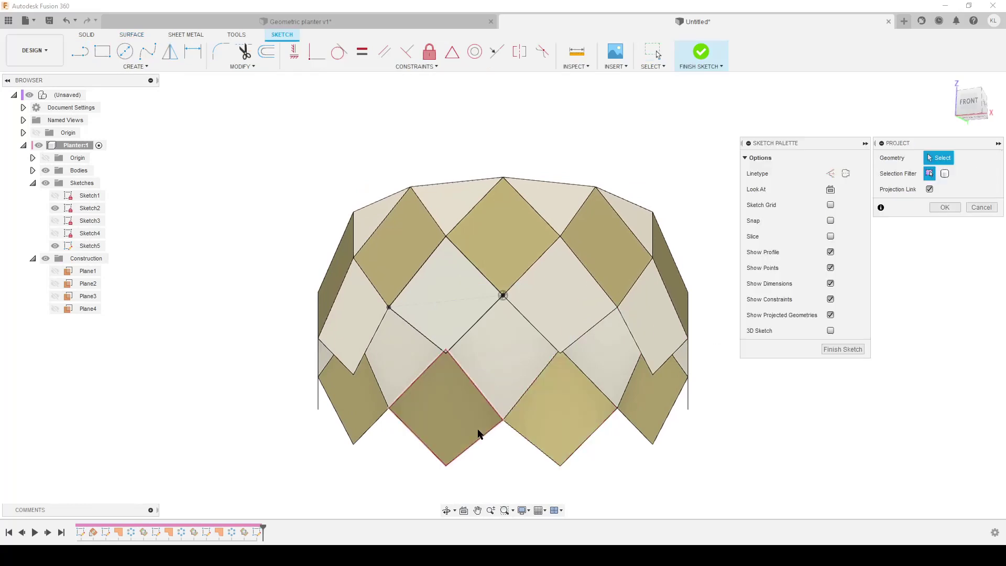
{"action": "left_click", "coordinate": [464, 339]}
{"action": "left_click", "coordinate": [534, 327]}
{"action": "key", "text": "Return"}
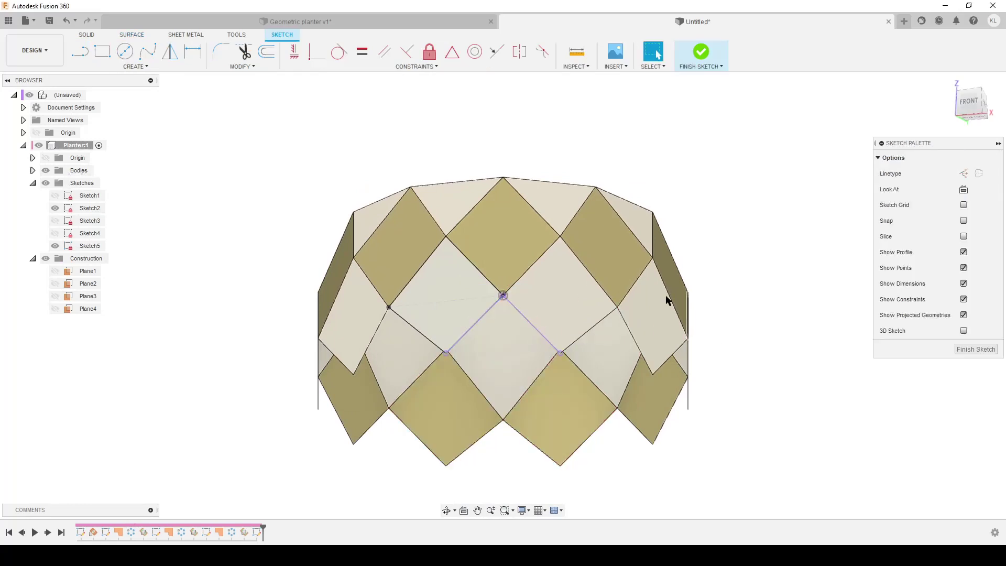
Draw two lines down to a bottom point, closing the lower diamond.
{"action": "key", "text": "l"}
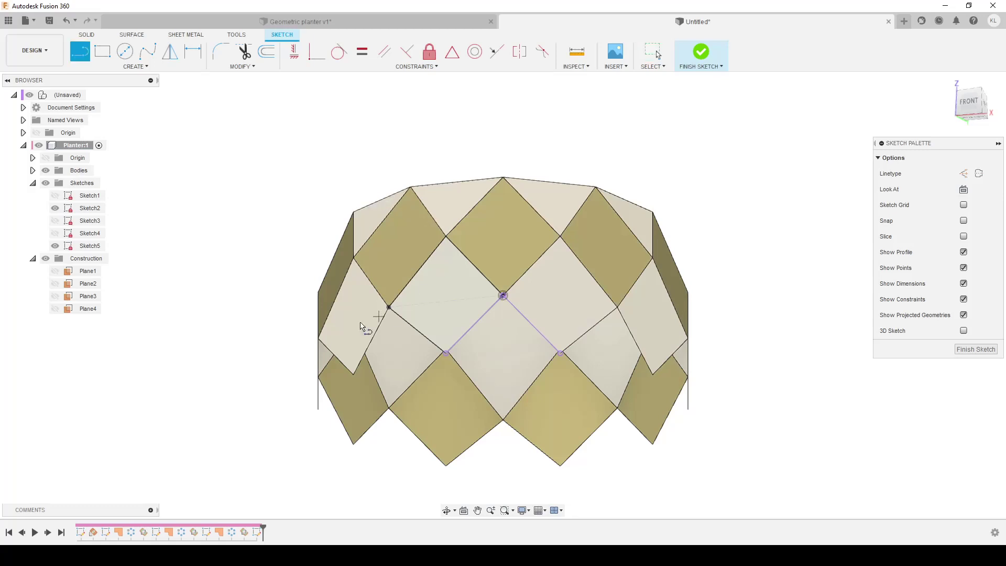
{"action": "left_click", "coordinate": [446, 352]}
{"action": "left_click", "coordinate": [505, 384]}
{"action": "left_click", "coordinate": [560, 352]}
{"action": "key", "text": "Escape"}
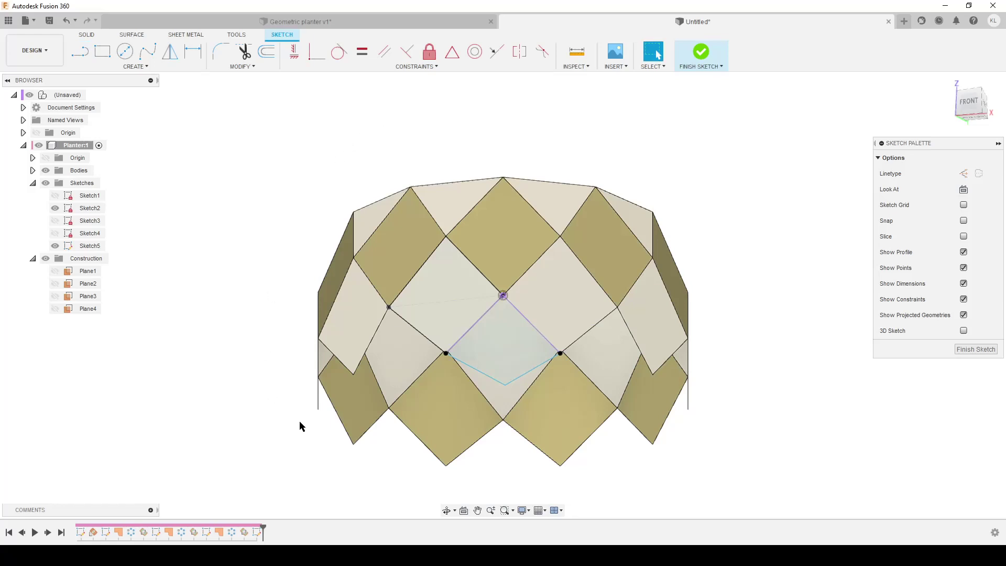
Select the diamond's new lines and a projected side, then finish the sketch.
{"action": "left_click", "coordinate": [471, 368]}
{"action": "left_click", "coordinate": [526, 373], "text": "ctrl"}
{"action": "left_click", "coordinate": [532, 324], "text": "ctrl"}
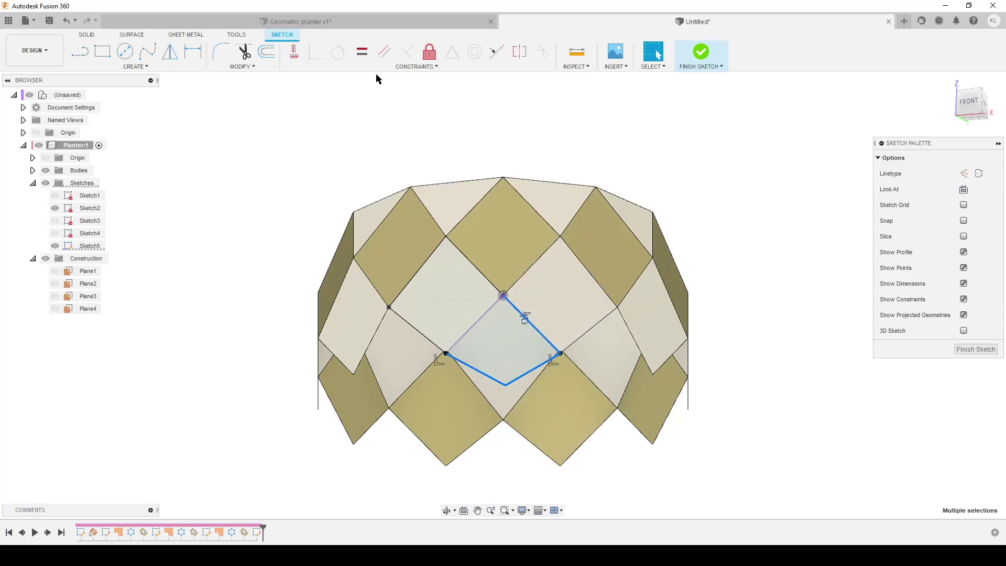
{"action": "left_click", "coordinate": [975, 349]}
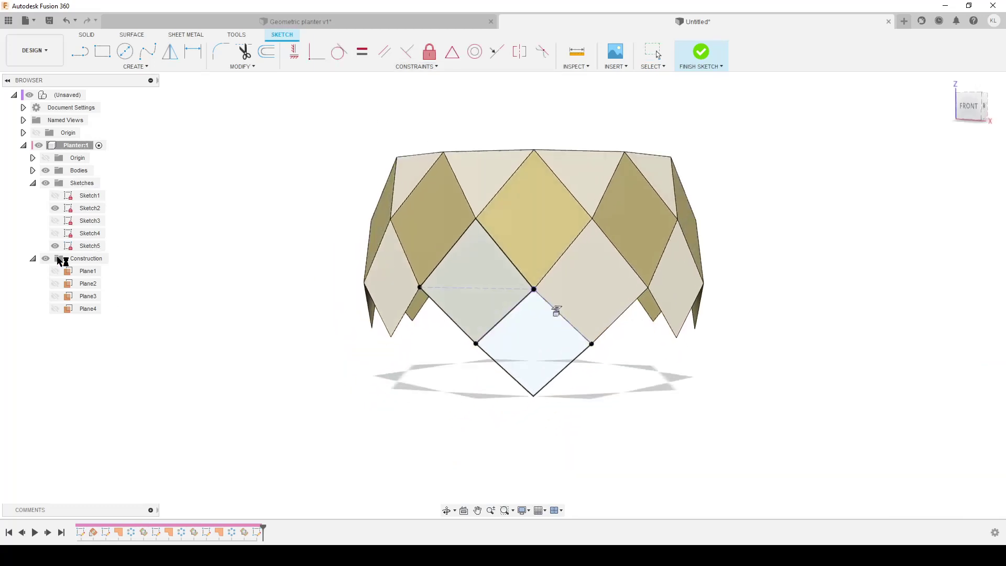
Fill the lower diamond profile with a Patch surface.
{"action": "left_click", "coordinate": [103, 53]}
{"action": "left_click", "coordinate": [544, 340]}
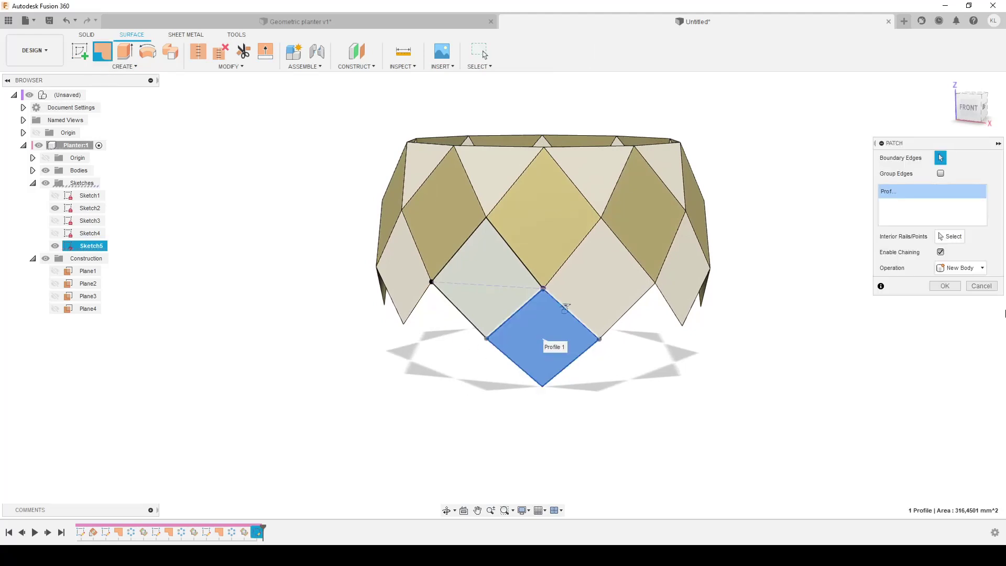
{"action": "left_click", "coordinate": [969, 287]}
Circular-pattern the lower diamond patch around the Z axis, then return to the front view.
{"action": "type", "text": "s"}
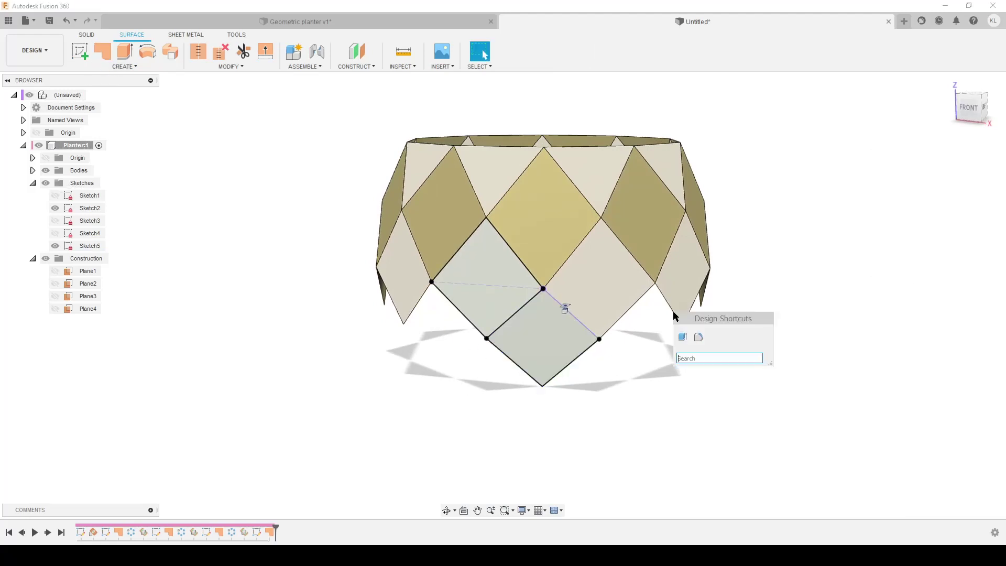
{"action": "type", "text": "circ"}
{"action": "left_click", "coordinate": [786, 385]}
{"action": "left_click", "coordinate": [571, 366]}
{"action": "left_click", "coordinate": [944, 189]}
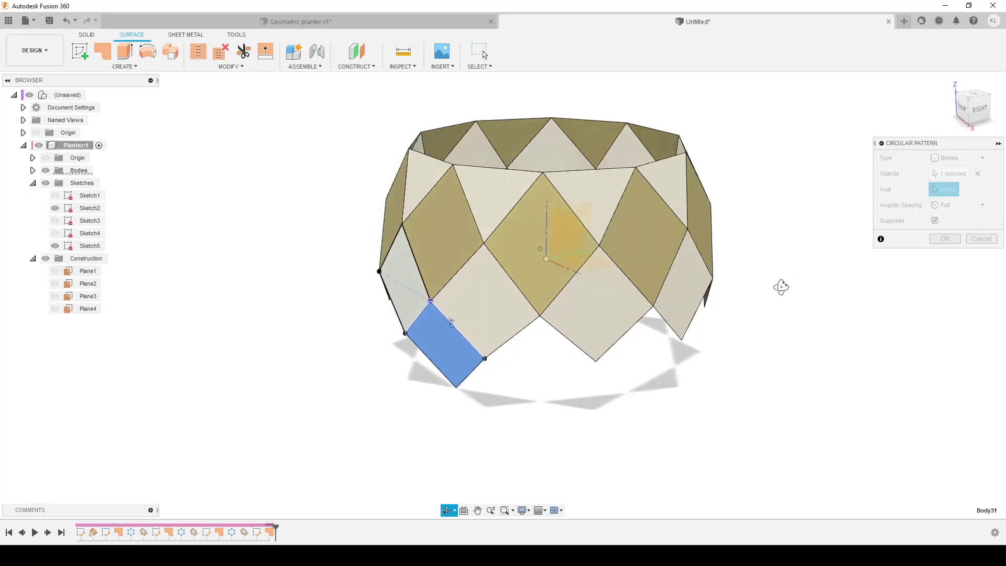
{"action": "middle_click_drag", "start_coordinate": [697, 178], "coordinate": [550, 219], "text": "shift"}
{"action": "left_click", "coordinate": [547, 219]}
{"action": "key", "text": "Return"}
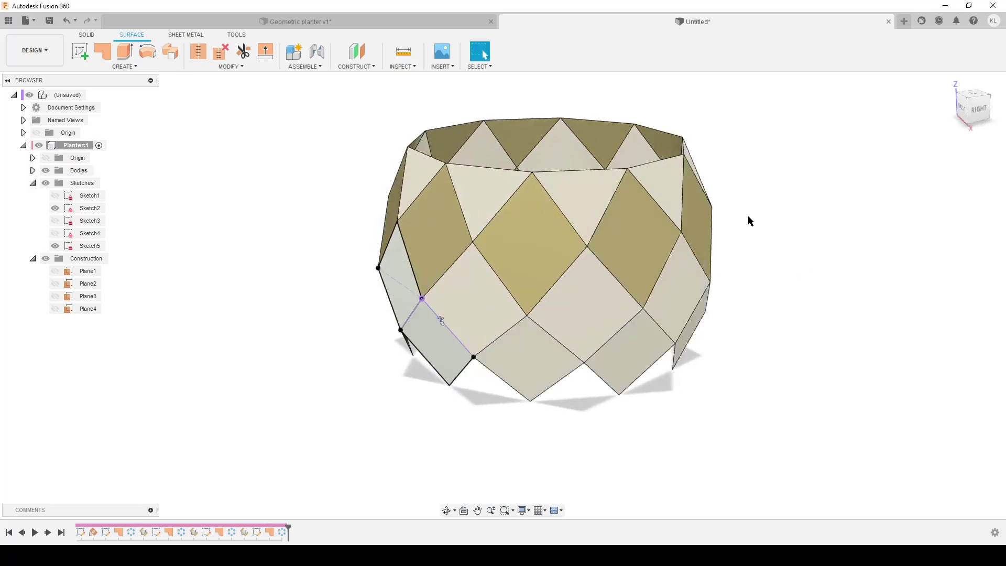
{"action": "middle_click_drag", "start_coordinate": [301, 359], "coordinate": [345, 346], "text": "shift"}
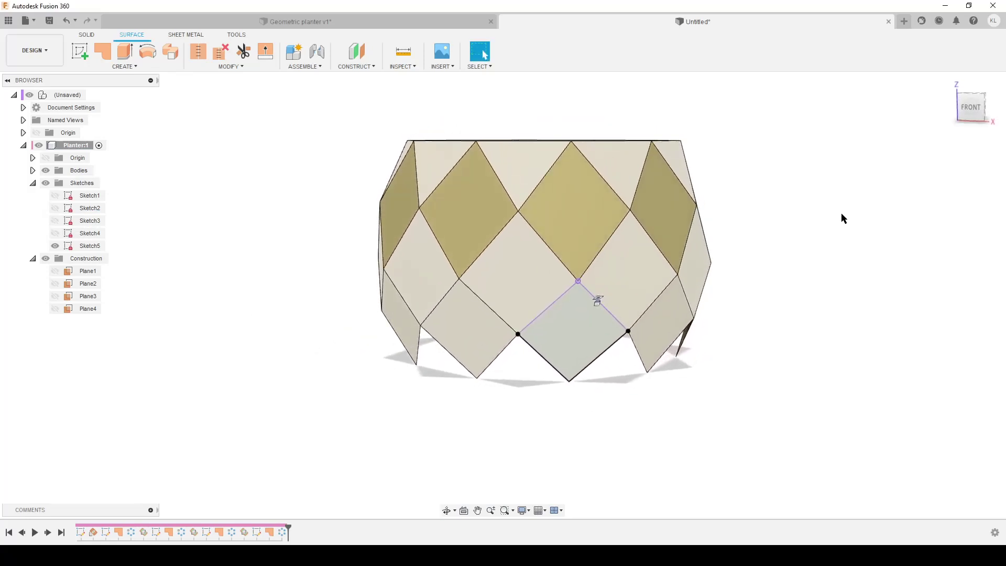
Create Plane5 through the two lower edges of the bottom diamond facet.
{"action": "left_click", "coordinate": [357, 67]}
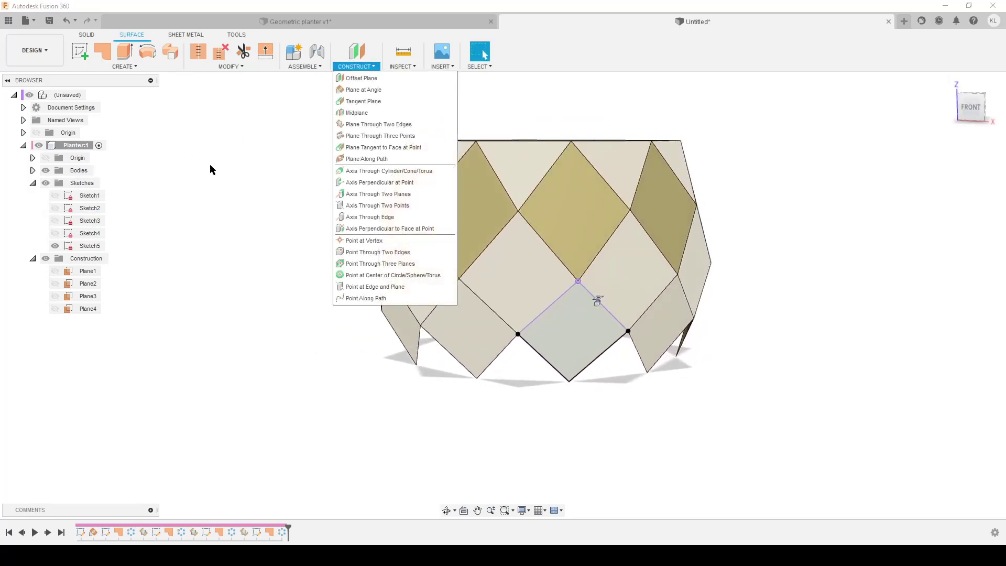
{"action": "left_click", "coordinate": [381, 126]}
{"action": "scroll", "coordinate": [602, 428], "scroll_direction": "up", "scroll_amount": 4}
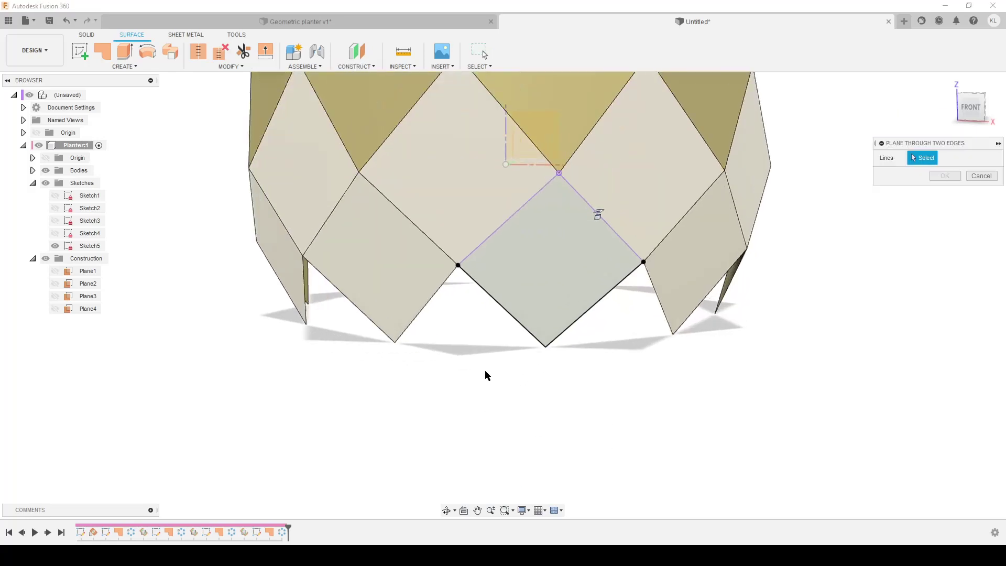
{"action": "left_click", "coordinate": [436, 297]}
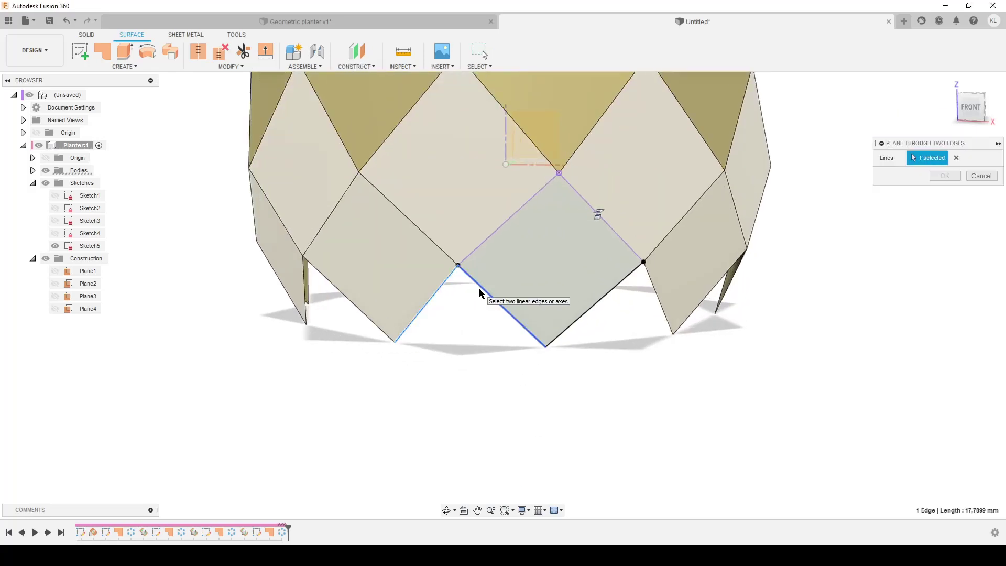
{"action": "left_click", "coordinate": [481, 294]}
{"action": "left_click", "coordinate": [944, 176]}
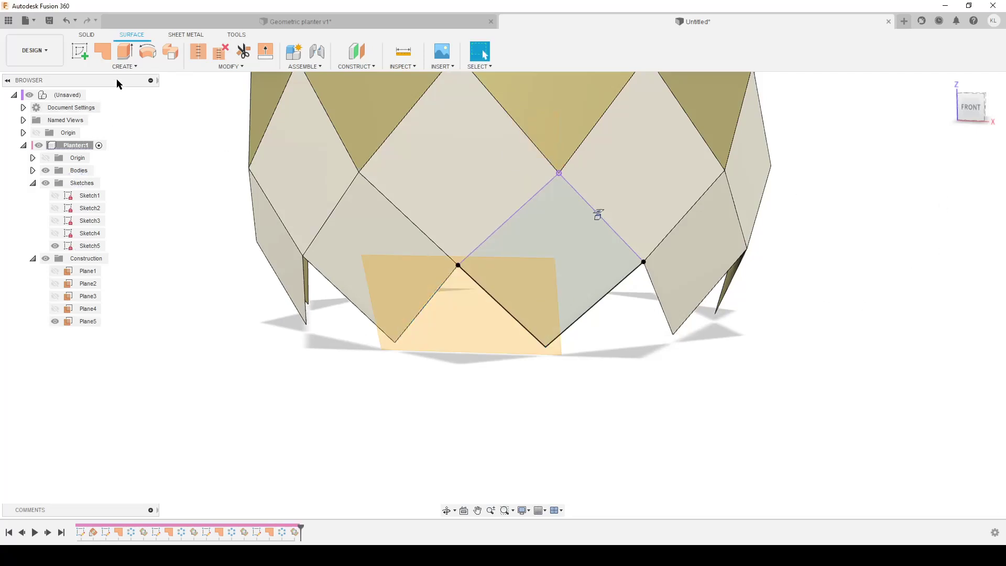
Start a sketch on Plane5 and project both lower diamond edges.
{"action": "left_click", "coordinate": [80, 51]}
{"action": "left_click", "coordinate": [84, 322]}
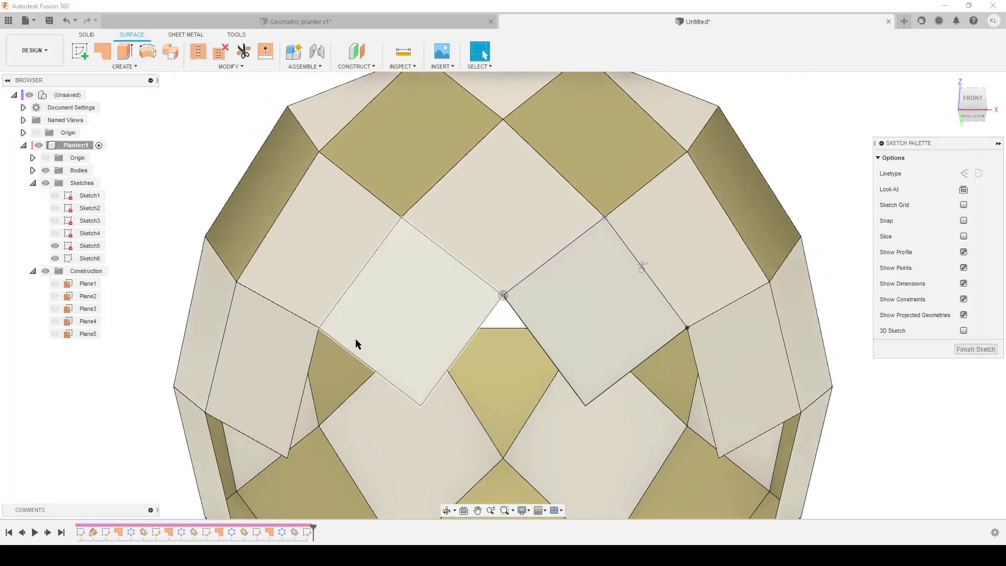
{"action": "key", "text": "p"}
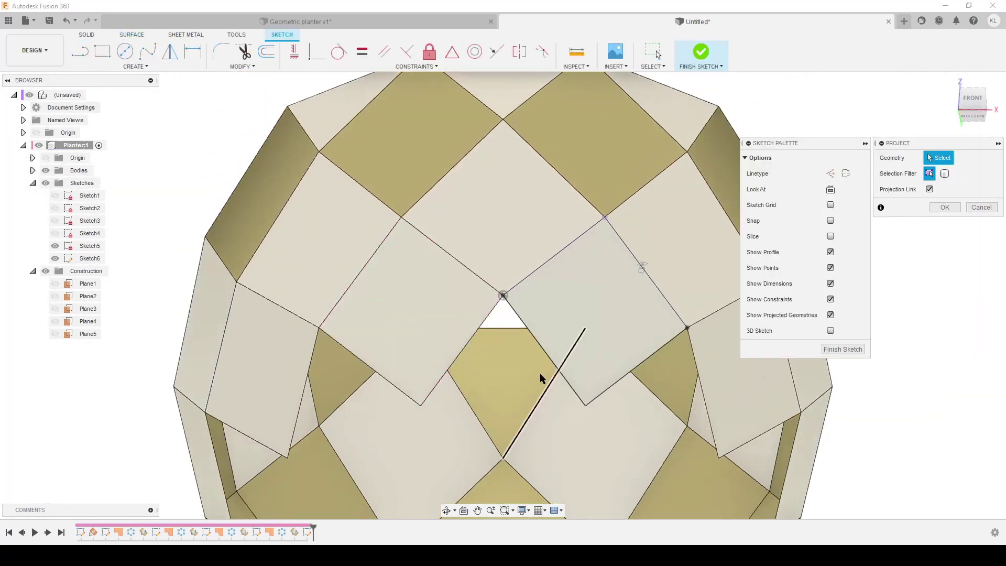
{"action": "left_click", "coordinate": [470, 340]}
{"action": "left_click", "coordinate": [525, 333]}
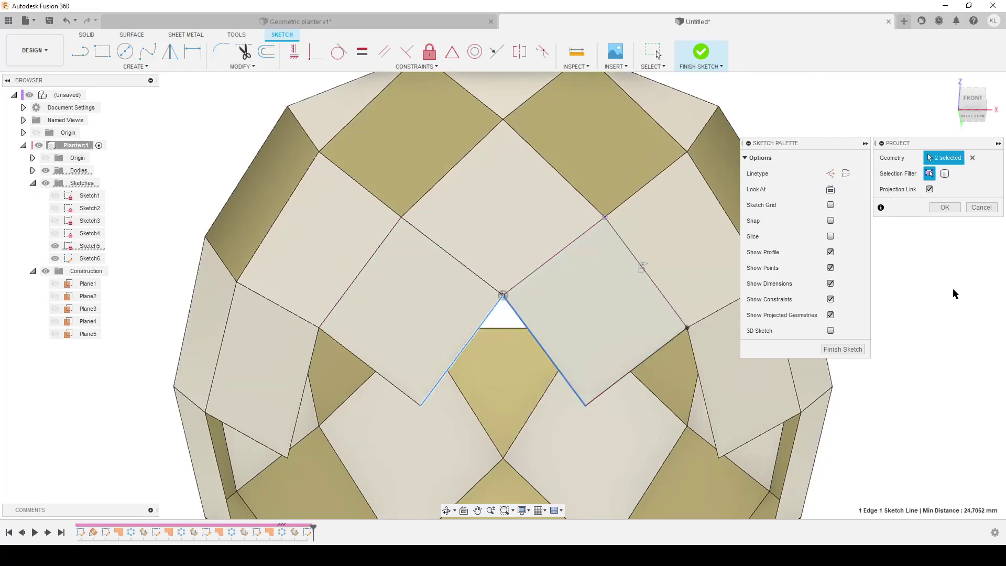
{"action": "left_click", "coordinate": [944, 208]}
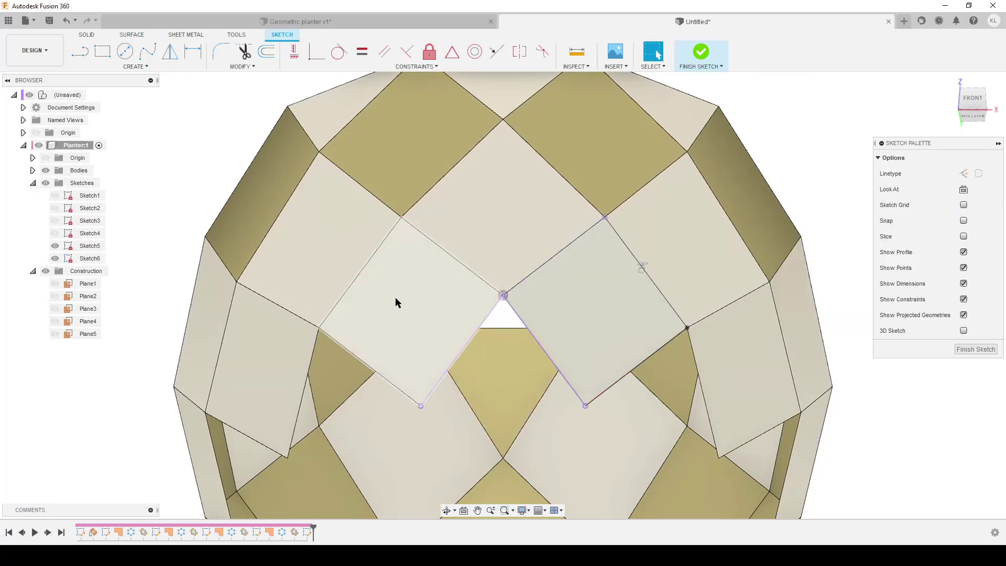
Draw a line between the projected endpoints, closing the triangle.
{"action": "key", "text": "l"}
{"action": "left_click", "coordinate": [421, 406]}
{"action": "left_click", "coordinate": [585, 405]}
Finish the triangle sketch and fill the bottom triangle profile with a patch surface.
{"action": "left_click", "coordinate": [975, 349]}
{"action": "left_click", "coordinate": [110, 53]}
{"action": "left_click", "coordinate": [461, 308]}
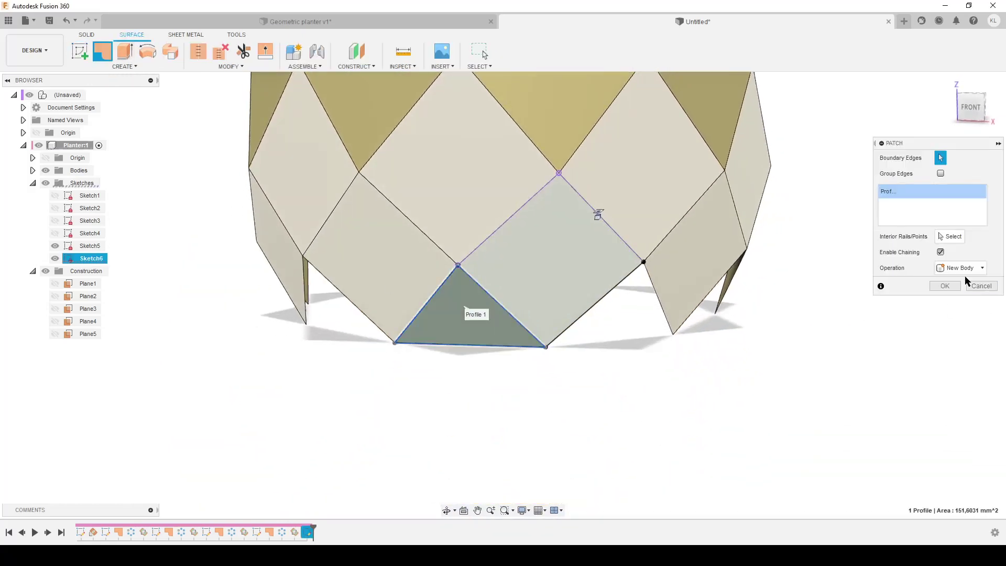
{"action": "left_click", "coordinate": [945, 285]}
Circular-pattern the triangle patch around the Z axis with full spacing around the lower rim.
{"action": "type", "text": "scir"}
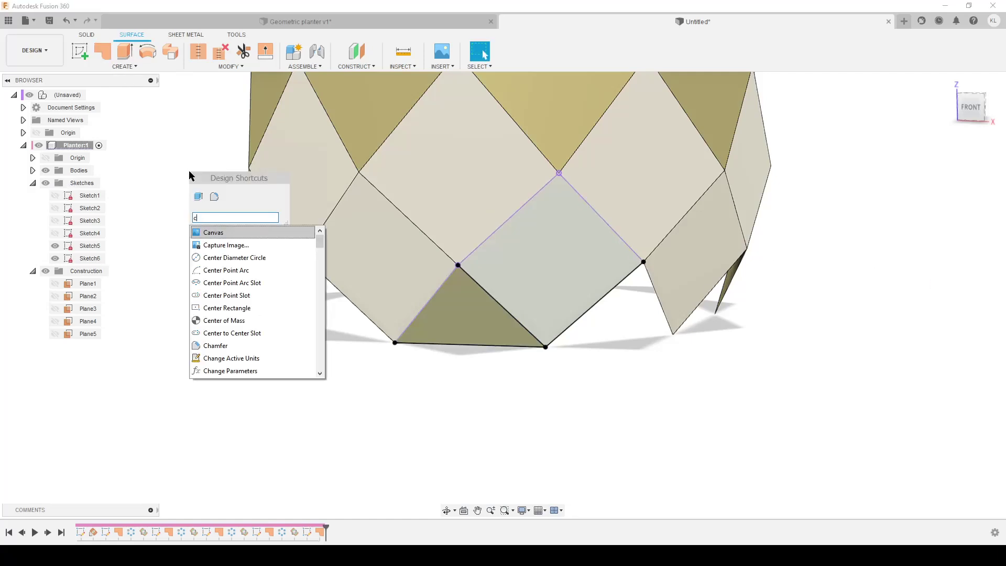
{"action": "left_click", "coordinate": [196, 257]}
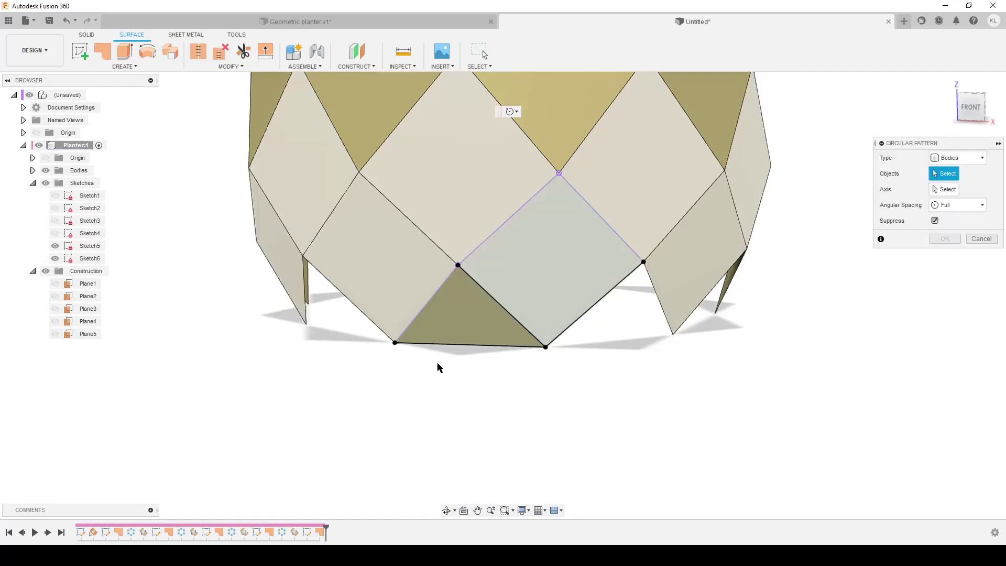
{"action": "left_click", "coordinate": [943, 190]}
{"action": "scroll", "coordinate": [495, 204], "scroll_direction": "down", "scroll_amount": 2}
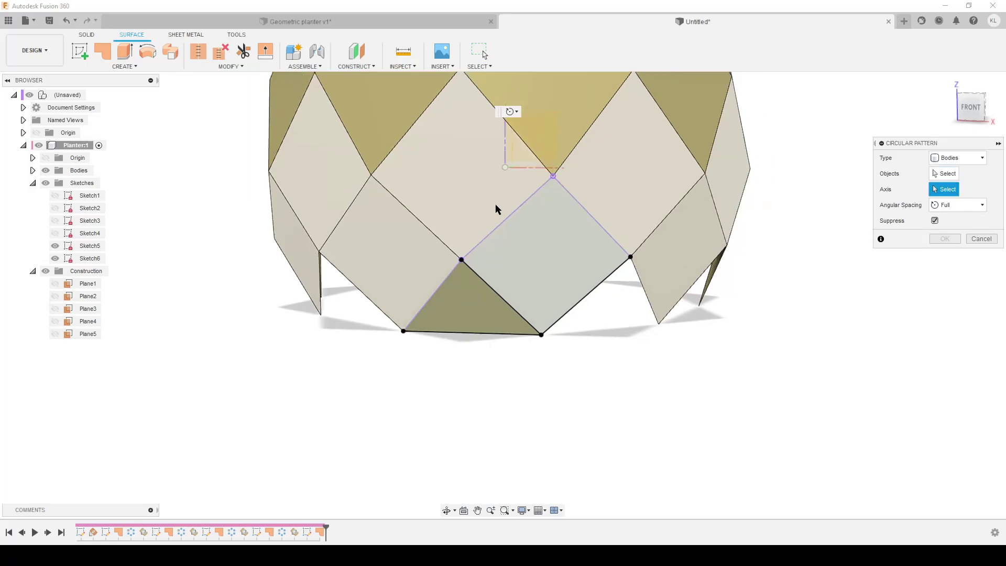
{"action": "left_click", "coordinate": [504, 150]}
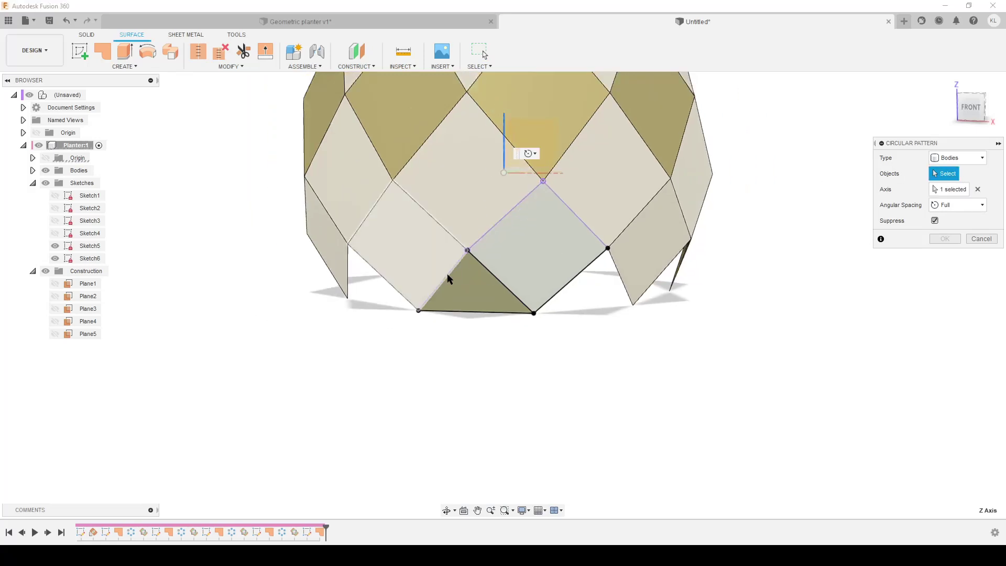
{"action": "left_click", "coordinate": [474, 285]}
{"action": "key", "text": "Return"}
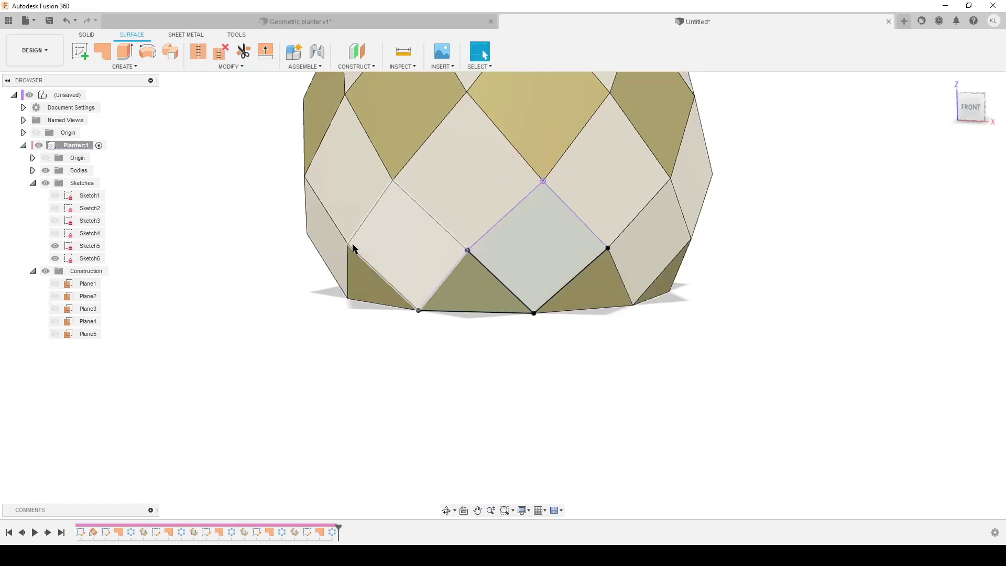
{"action": "scroll", "coordinate": [326, 259], "scroll_direction": "down", "scroll_amount": 2}
{"action": "left_click", "coordinate": [88, 259]}
Hide Sketch6 and stitch all the selected facet surfaces into one body, Body51.
{"action": "left_click", "coordinate": [55, 258]}
{"action": "scroll", "coordinate": [435, 360], "scroll_direction": "down", "scroll_amount": 2}
{"action": "middle_click_drag", "start_coordinate": [621, 356], "coordinate": [665, 353], "text": "shift"}
{"action": "left_click", "coordinate": [33, 170]}
{"action": "scroll", "coordinate": [30, 173], "scroll_direction": "down", "scroll_amount": 3}
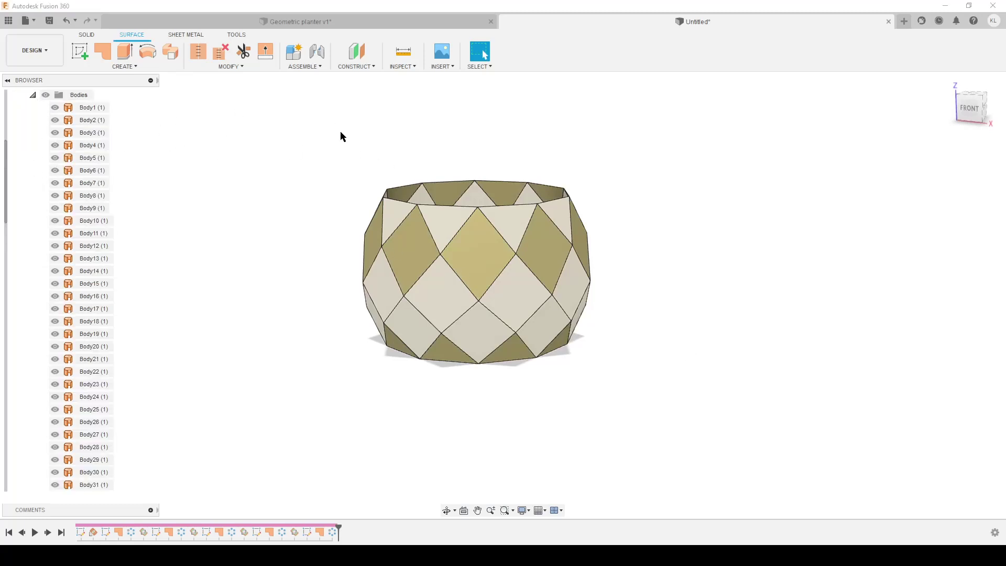
{"action": "left_click_drag", "start_coordinate": [297, 114], "coordinate": [727, 425]}
{"action": "left_click", "coordinate": [198, 50]}
{"action": "left_click", "coordinate": [951, 497]}
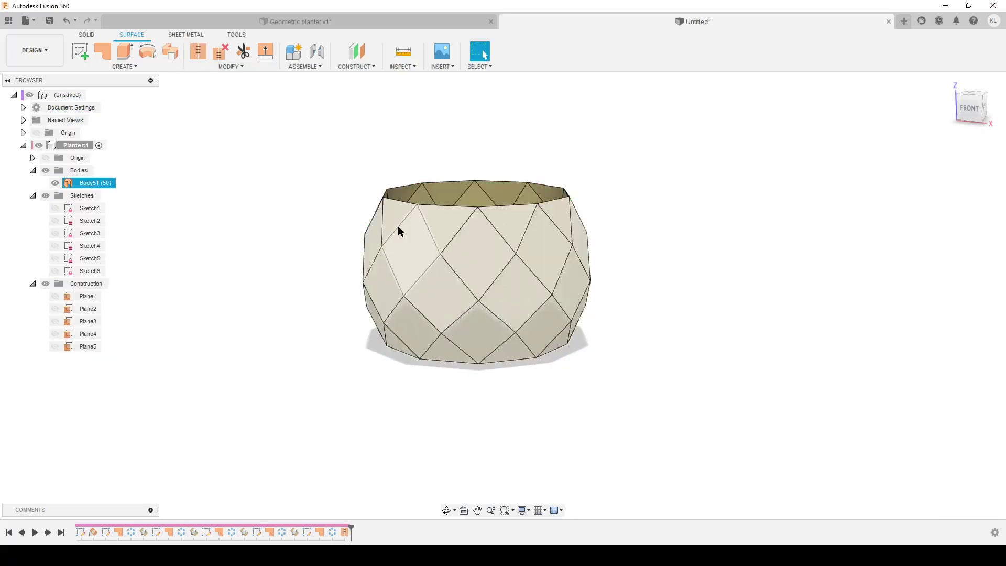
{"action": "left_click", "coordinate": [103, 51]}
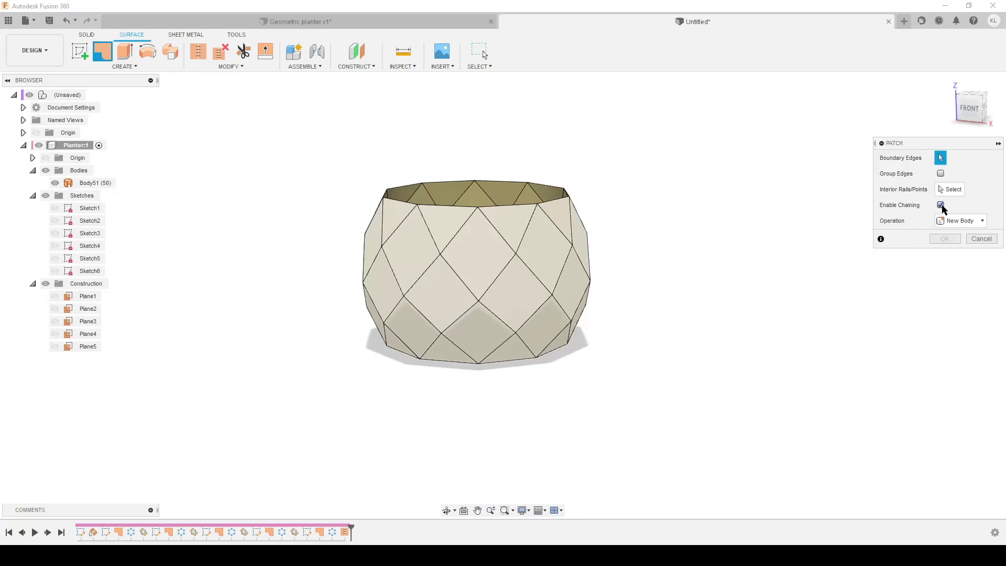
Patch the top and bottom rim edge loops, creating caps Body52 and Body53.
{"action": "left_click", "coordinate": [448, 206]}
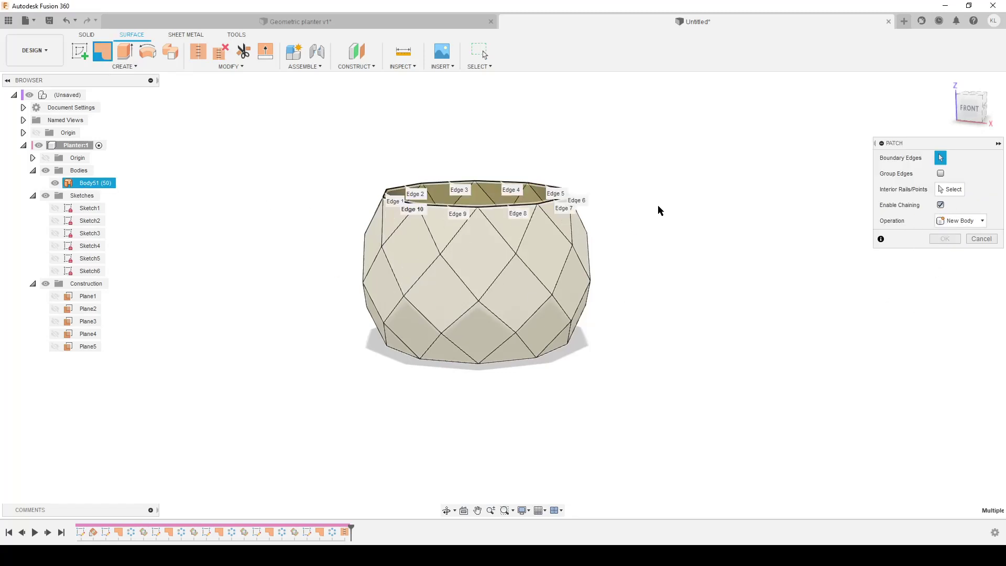
{"action": "key", "text": "Return"}
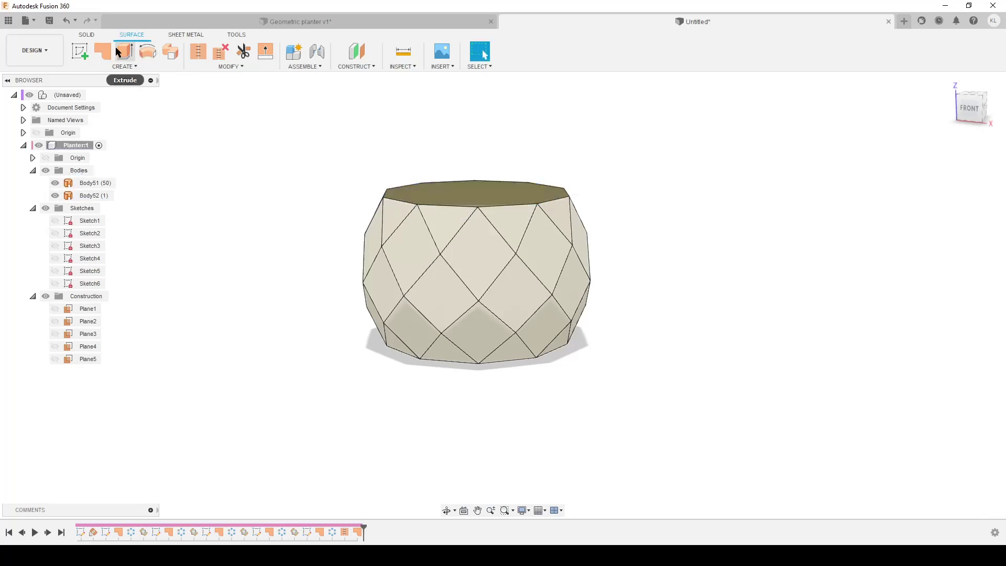
{"action": "left_click", "coordinate": [103, 51]}
{"action": "middle_click_drag", "start_coordinate": [293, 220], "coordinate": [404, 319], "text": "shift"}
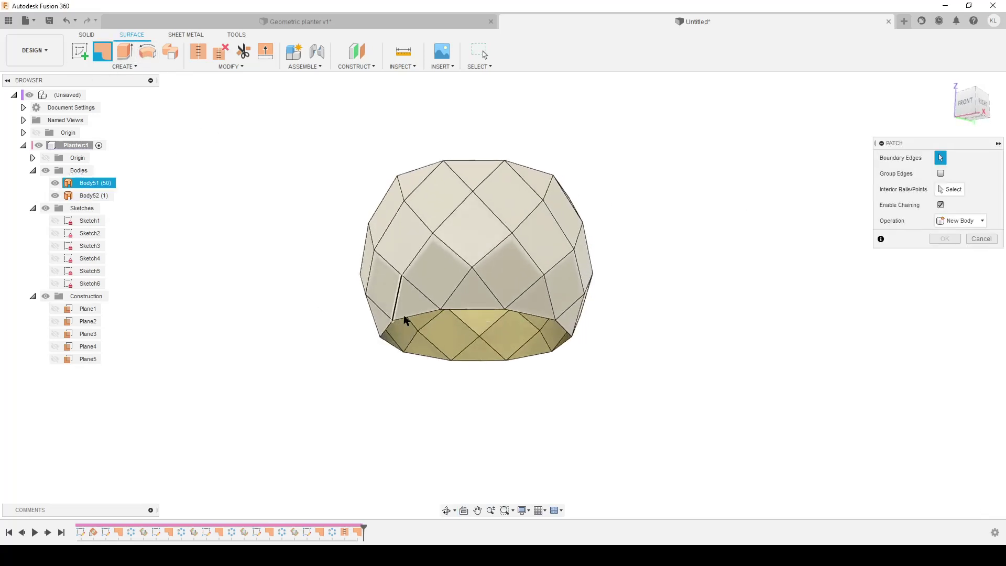
{"action": "left_click", "coordinate": [465, 317]}
{"action": "key", "text": "Return"}
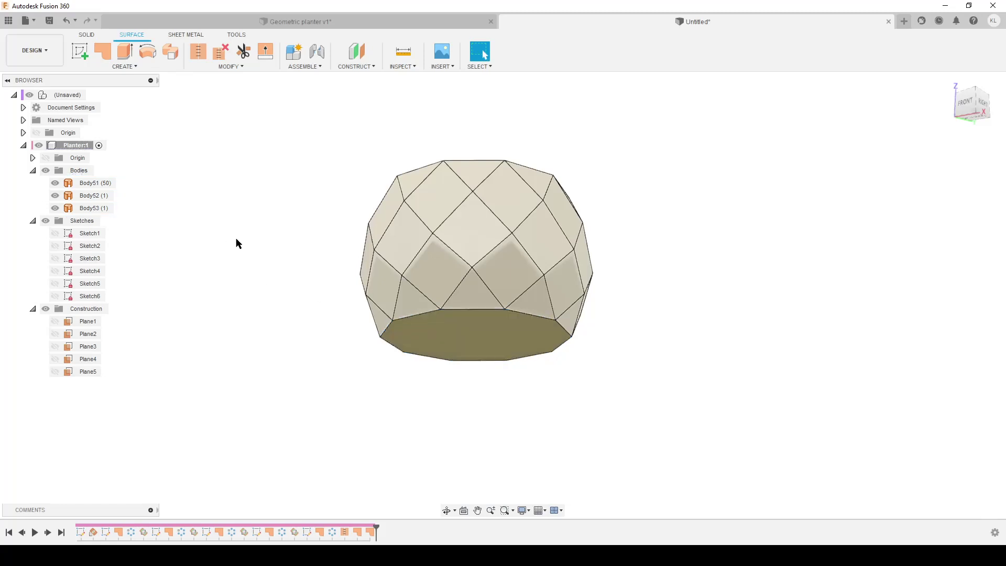
{"action": "middle_click_drag", "start_coordinate": [512, 292], "coordinate": [283, 119], "text": "shift"}
Stitch Body51, Body52 and Body53 into one closed solid, Body54, and inspect it.
{"action": "left_click_drag", "start_coordinate": [255, 91], "coordinate": [776, 456]}
{"action": "left_click", "coordinate": [198, 51]}
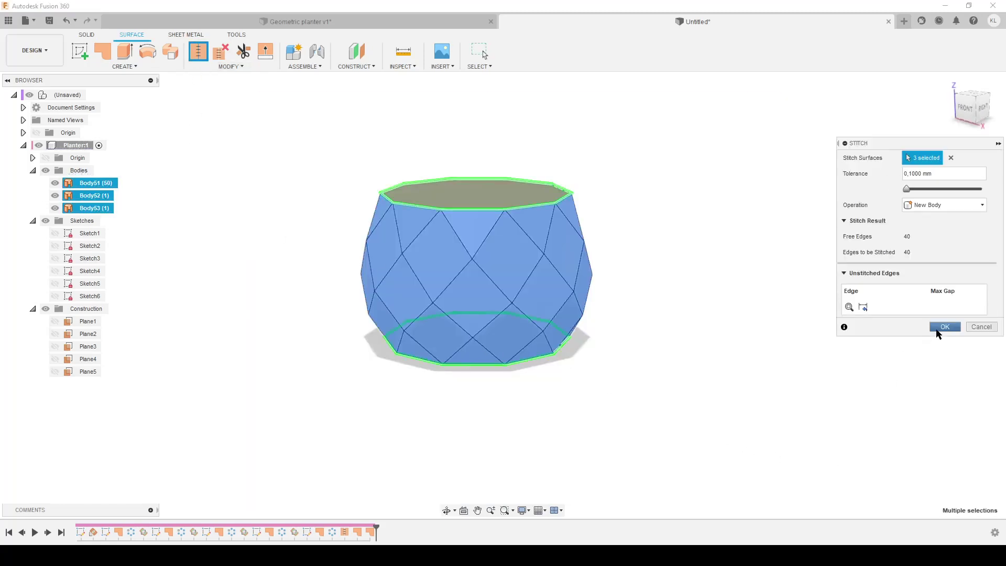
{"action": "left_click", "coordinate": [945, 326]}
{"action": "middle_click_drag", "start_coordinate": [522, 385], "coordinate": [570, 407], "text": "shift"}
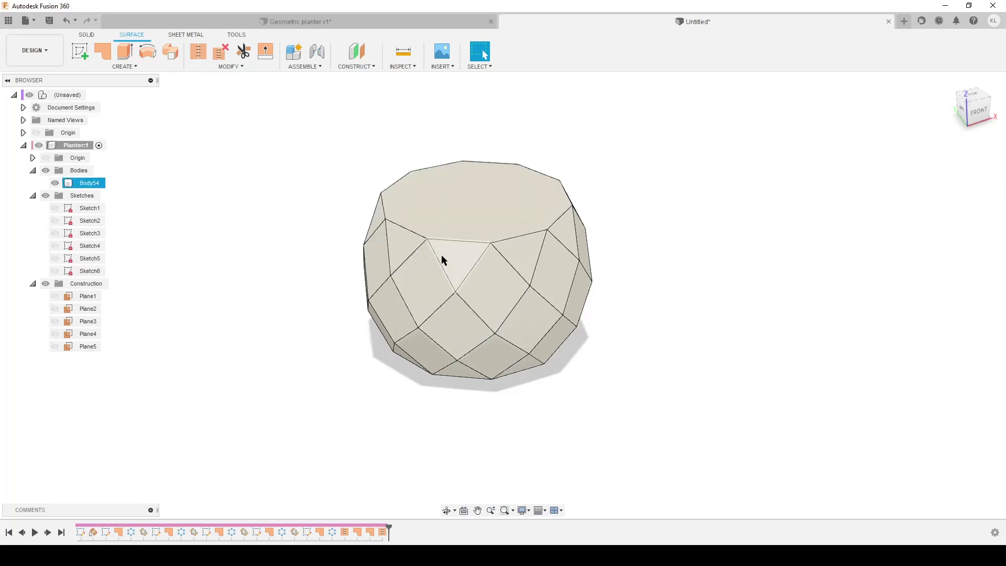
{"action": "middle_click_drag", "start_coordinate": [620, 336], "coordinate": [586, 377], "text": "shift"}
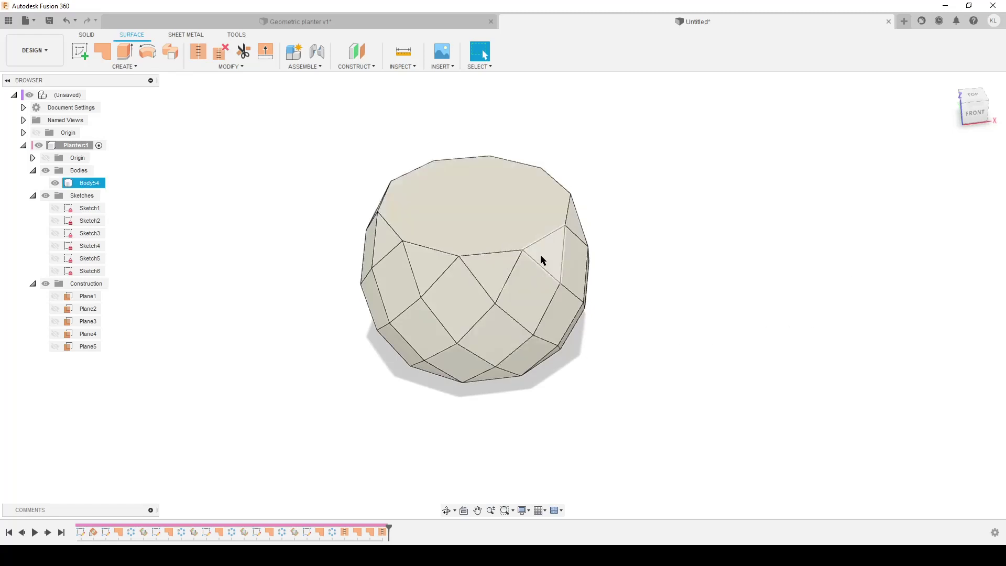
{"action": "type", "text": "she"}
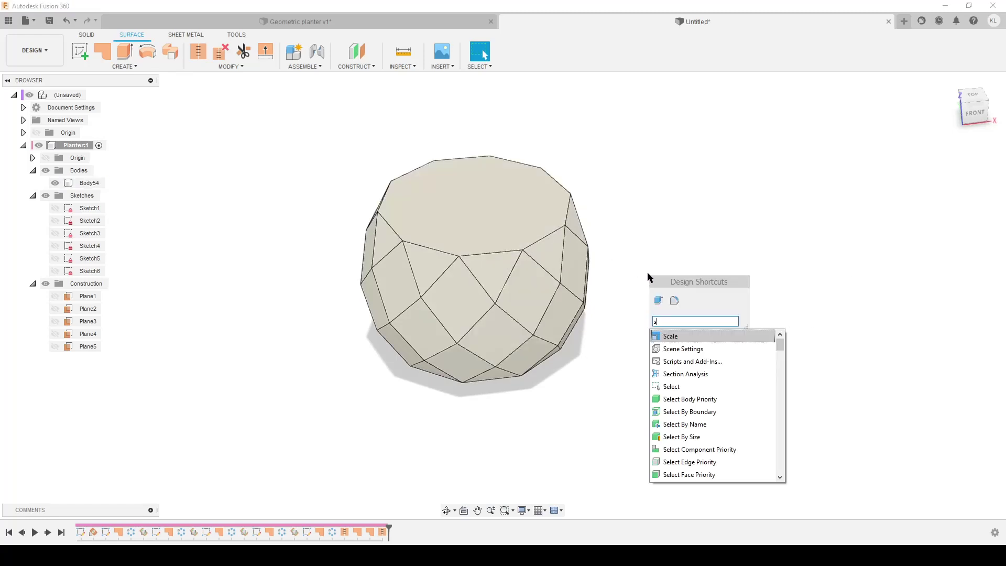
{"action": "left_click", "coordinate": [683, 348]}
{"action": "left_click", "coordinate": [517, 216]}
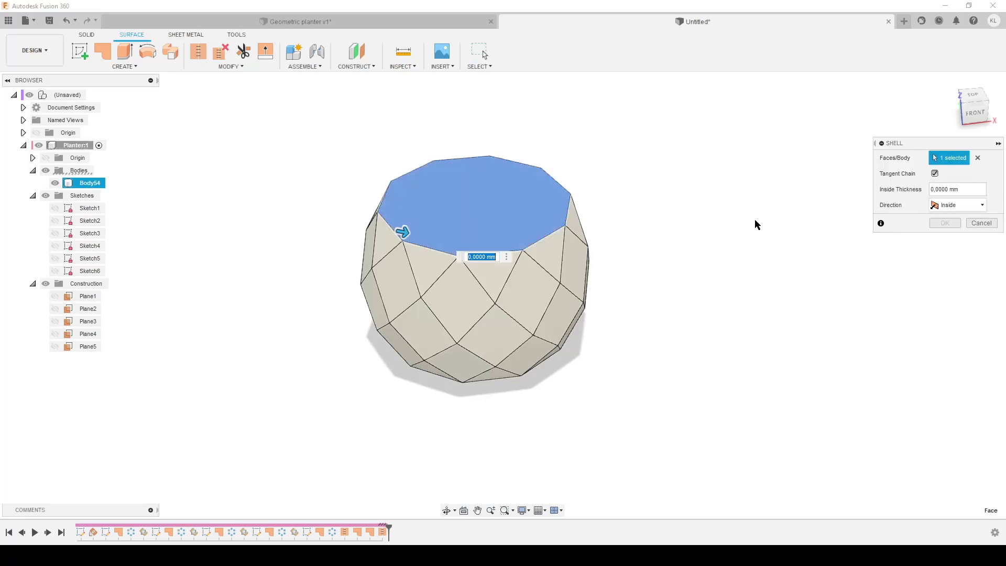
{"action": "type", "text": "3"}
{"action": "key", "text": "Return"}
{"action": "middle_click_drag", "start_coordinate": [750, 222], "coordinate": [546, 418], "text": "shift"}
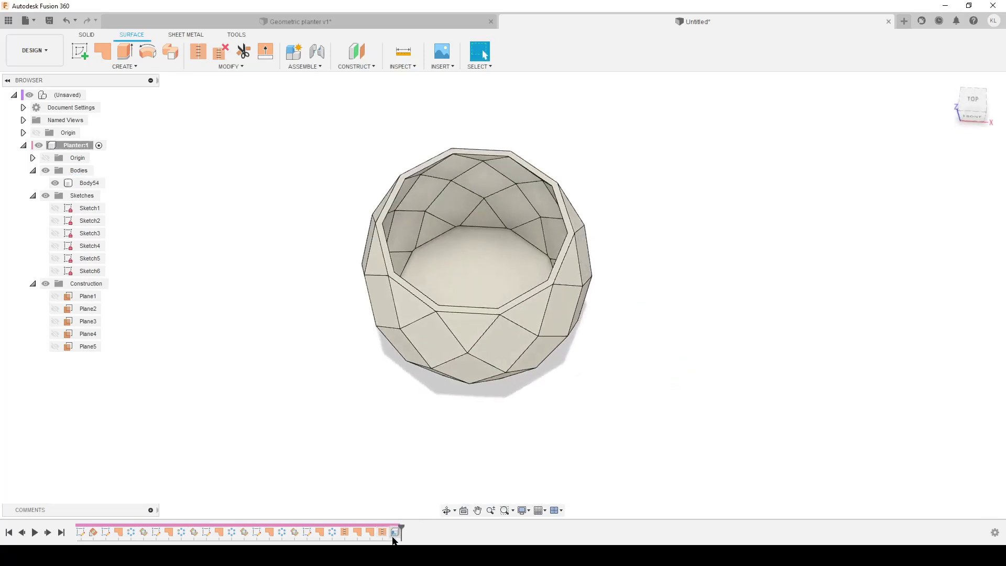
{"action": "key", "text": "ctrl+z"}
{"action": "middle_click_drag", "start_coordinate": [638, 400], "coordinate": [617, 370], "text": "shift"}
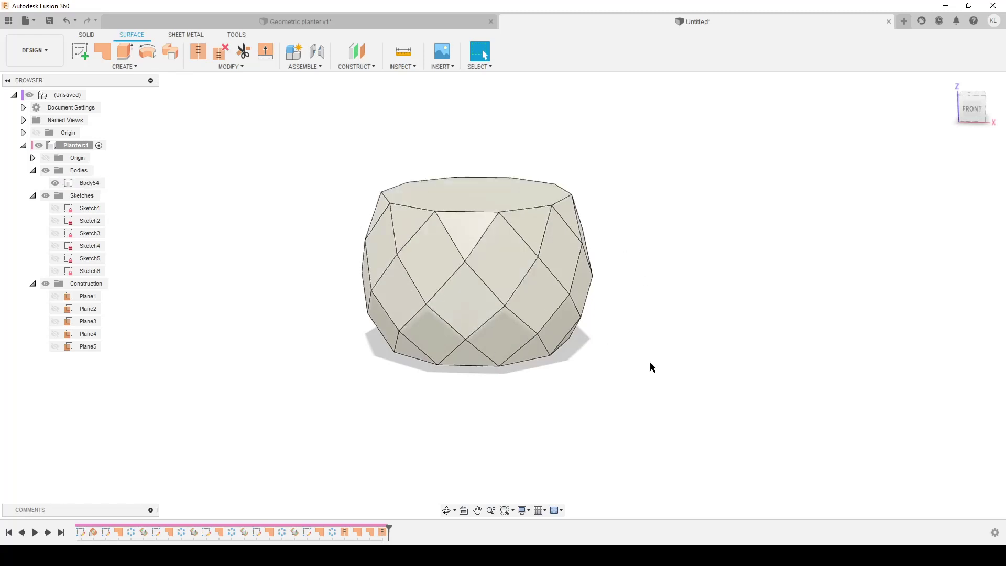
Show Sketch2 and its dimensions on the planter model.
{"action": "middle_click_drag", "start_coordinate": [665, 381], "coordinate": [637, 379], "text": "shift"}
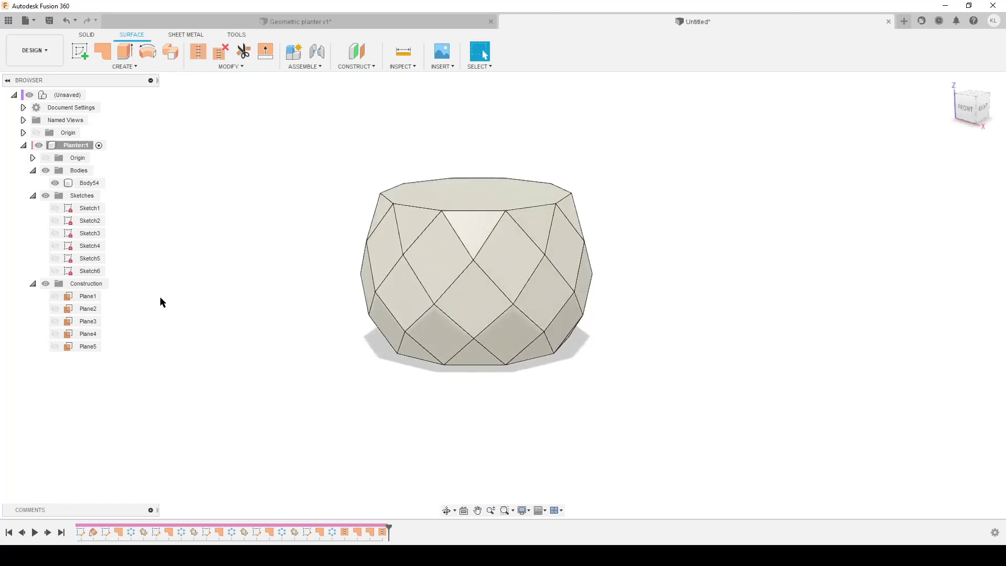
{"action": "left_click", "coordinate": [55, 220]}
{"action": "middle_click_drag", "start_coordinate": [325, 361], "coordinate": [513, 309], "text": "shift"}
{"action": "right_click", "coordinate": [86, 222]}
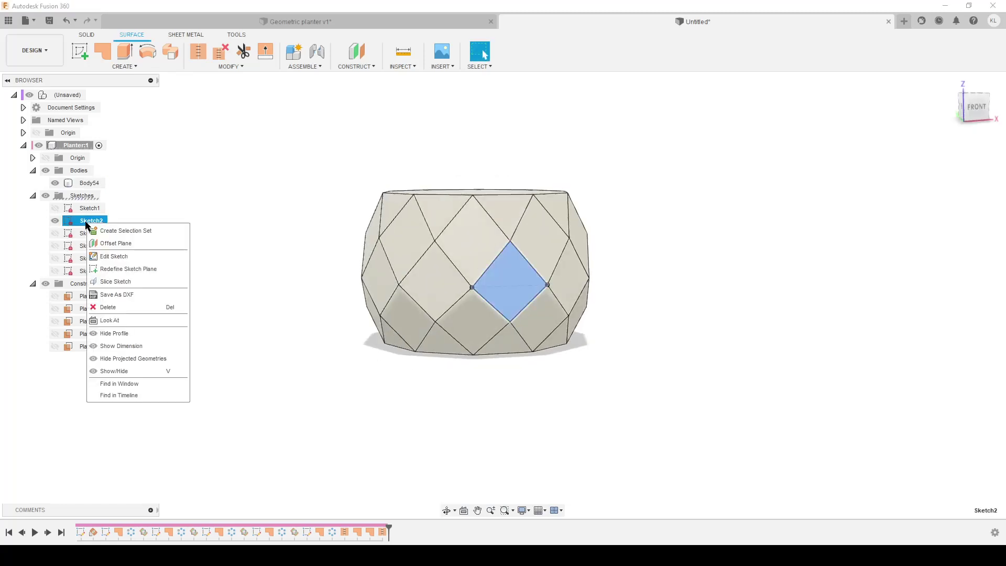
{"action": "left_click", "coordinate": [140, 346]}
{"action": "middle_click_drag", "start_coordinate": [382, 347], "coordinate": [317, 360], "text": "shift"}
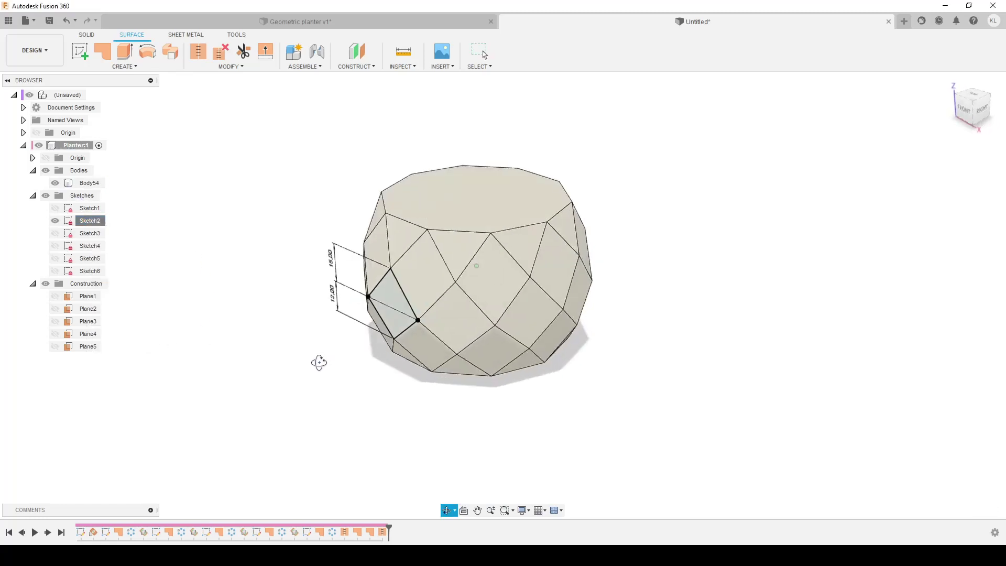
{"action": "middle_click_drag", "start_coordinate": [323, 306], "coordinate": [336, 265], "text": "shift"}
Change the upper diamond height dimension from 15 to 18 mm.
{"action": "double_click", "coordinate": [334, 265]}
{"action": "type", "text": "18"}
{"action": "key", "text": "Return"}
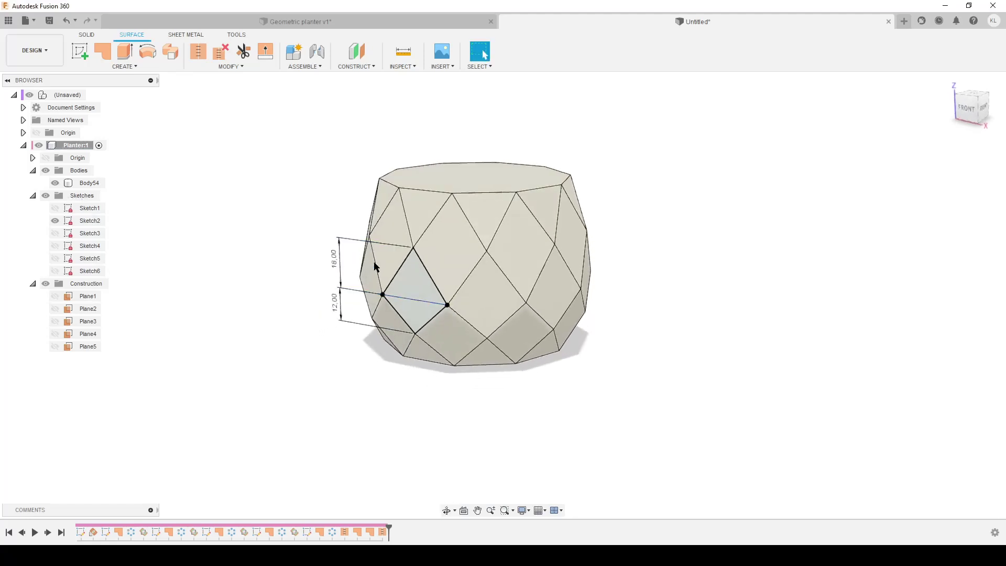
{"action": "middle_click_drag", "start_coordinate": [595, 343], "coordinate": [580, 350], "text": "shift"}
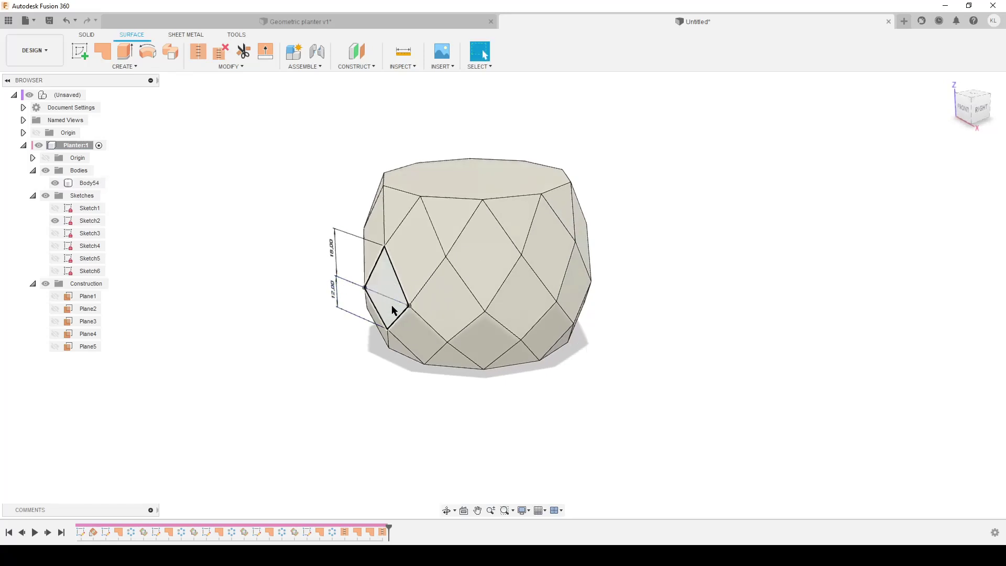
Open Change Parameters and expand the Planter's Plane1 parameters.
{"action": "left_click", "coordinate": [227, 66]}
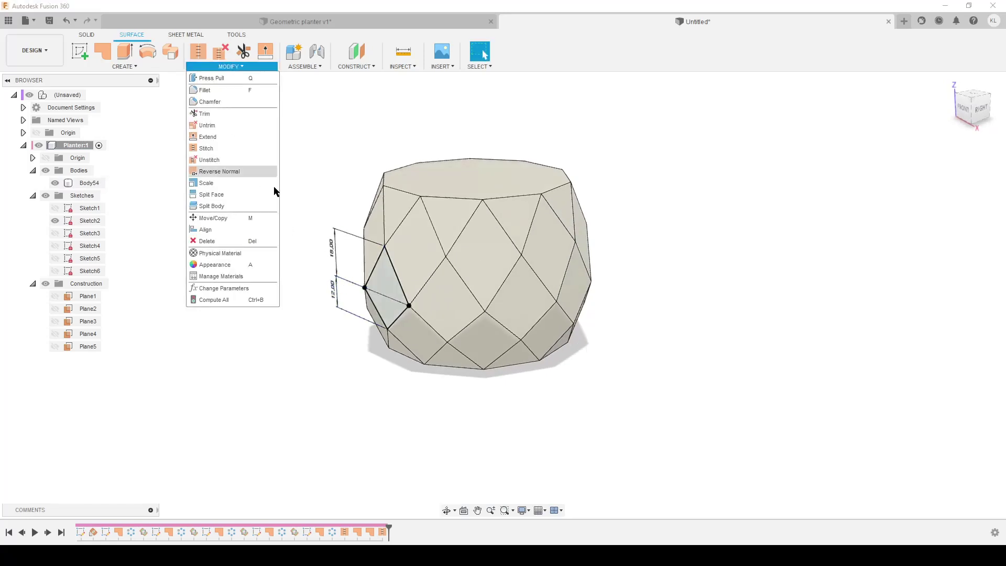
{"action": "left_click", "coordinate": [230, 288]}
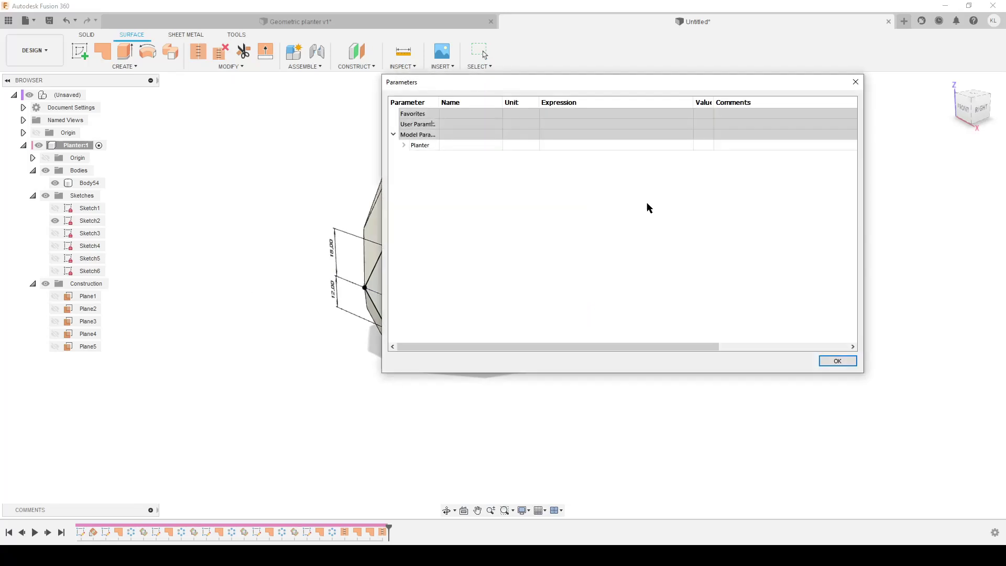
{"action": "left_click", "coordinate": [403, 145]}
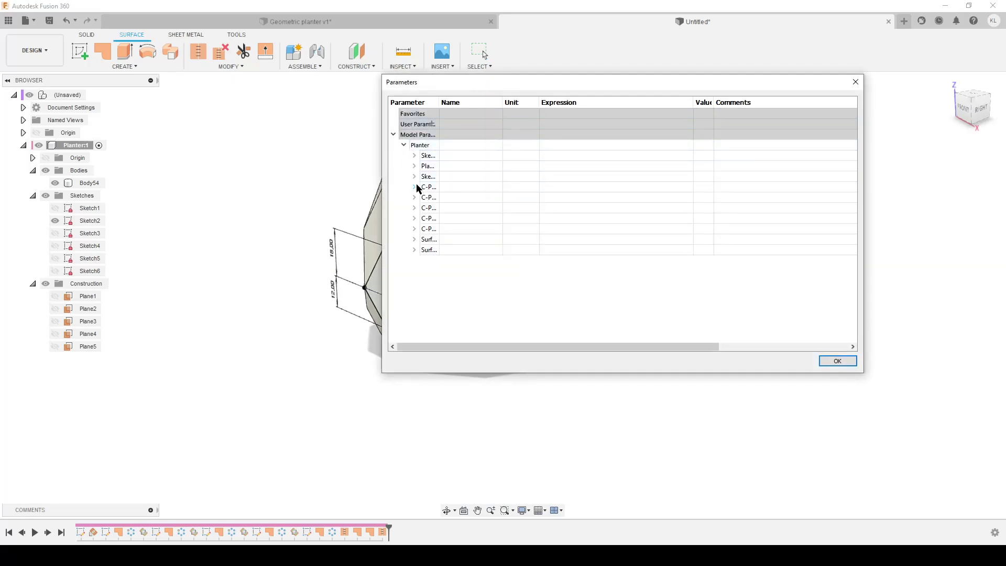
{"action": "left_click", "coordinate": [415, 187]}
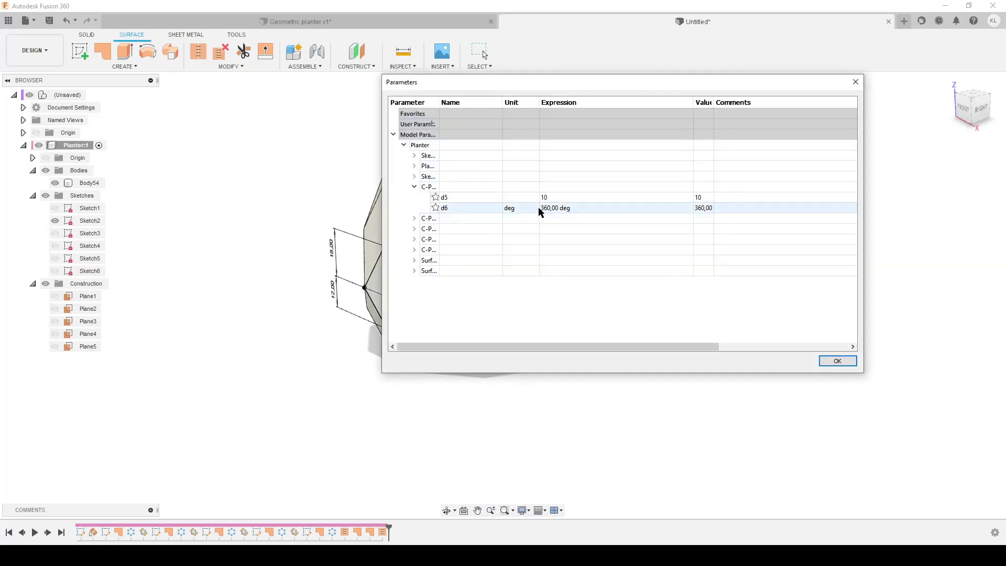
{"action": "left_click_drag", "start_coordinate": [480, 84], "coordinate": [673, 111]}
{"action": "mouse_move", "coordinate": [463, 395]}
{"action": "middle_mouse_down", "text": "shift"}
{"action": "mouse_move", "coordinate": [395, 388]}
{"action": "mouse_move", "coordinate": [459, 385]}
{"action": "middle_mouse_up", "text": "shift"}
{"action": "left_click", "coordinate": [608, 213]}
{"action": "left_click", "coordinate": [607, 192]}
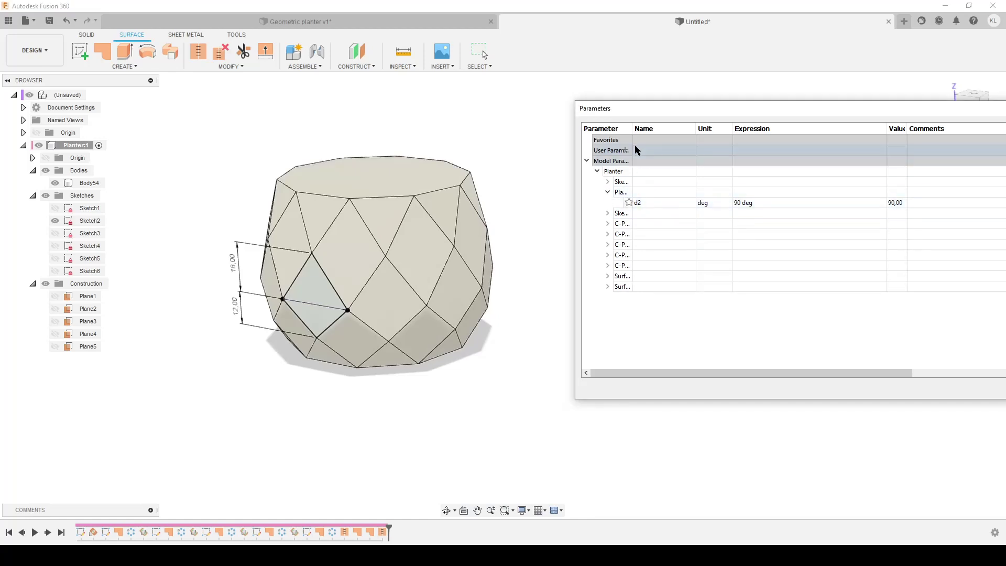
{"action": "left_click_drag", "start_coordinate": [633, 130], "coordinate": [706, 134]}
{"action": "middle_click_drag", "start_coordinate": [454, 290], "coordinate": [419, 291], "text": "shift"}
Try RotateAngle values of 80 deg and then 95 deg.
{"action": "left_click", "coordinate": [859, 202]}
{"action": "left_click", "coordinate": [849, 202]}
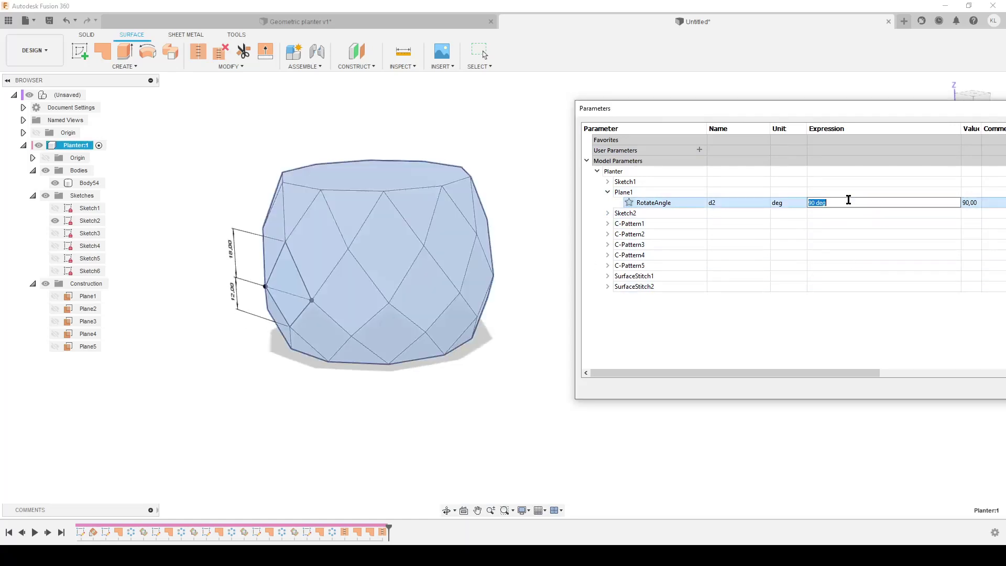
{"action": "key", "text": "Return"}
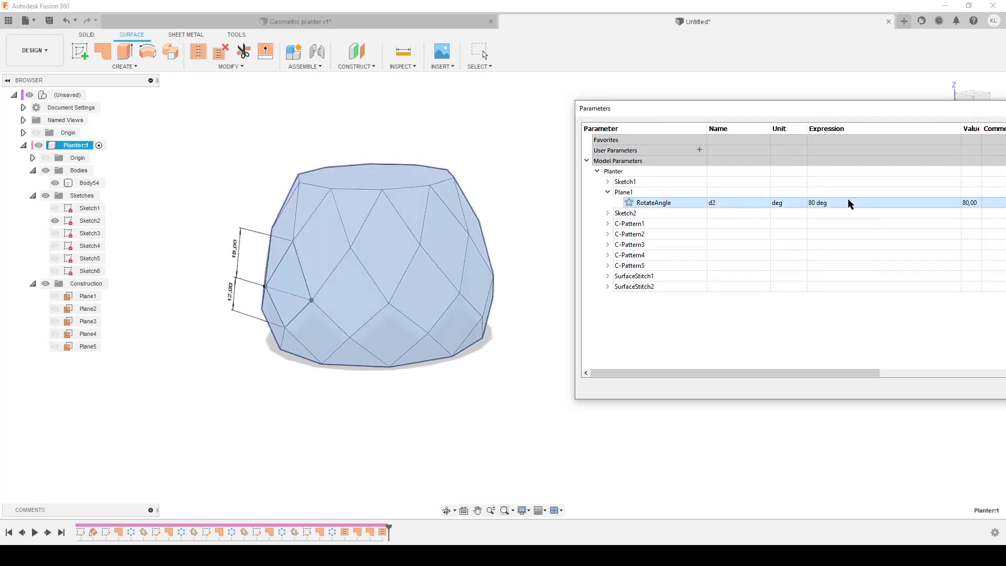
{"action": "middle_click_drag", "start_coordinate": [494, 376], "coordinate": [460, 392], "text": "shift"}
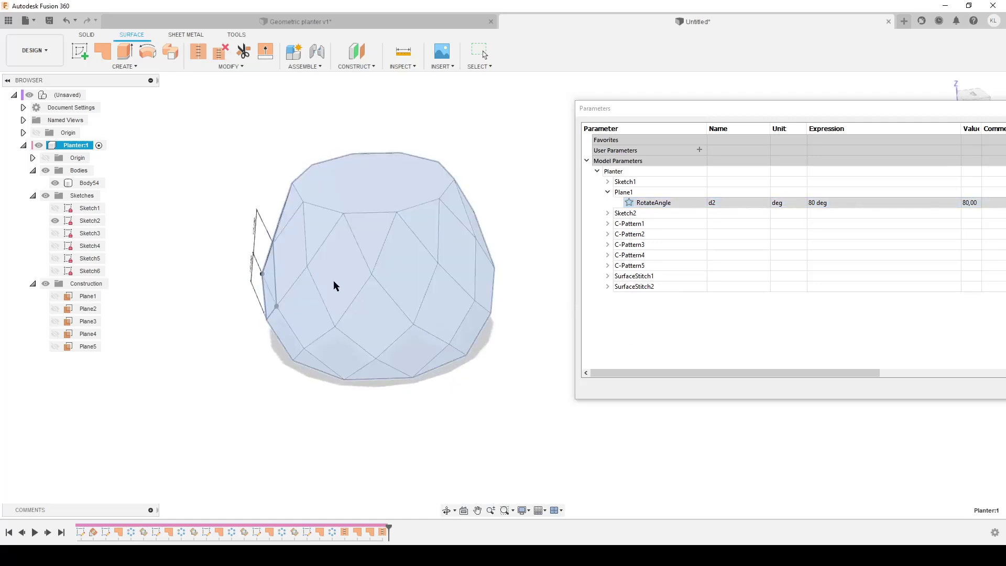
{"action": "left_click", "coordinate": [834, 201]}
{"action": "left_click", "coordinate": [835, 200]}
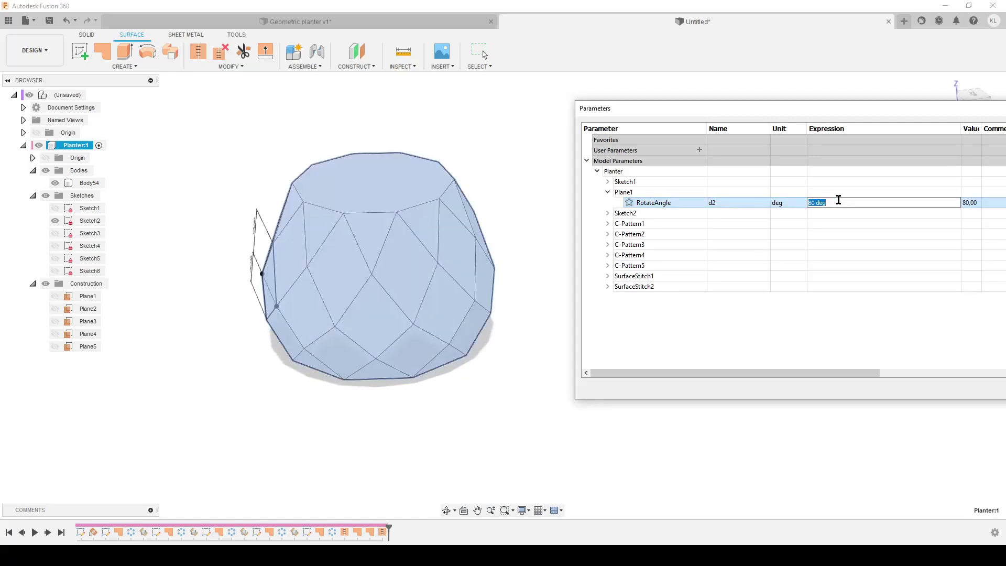
{"action": "key", "text": "Return"}
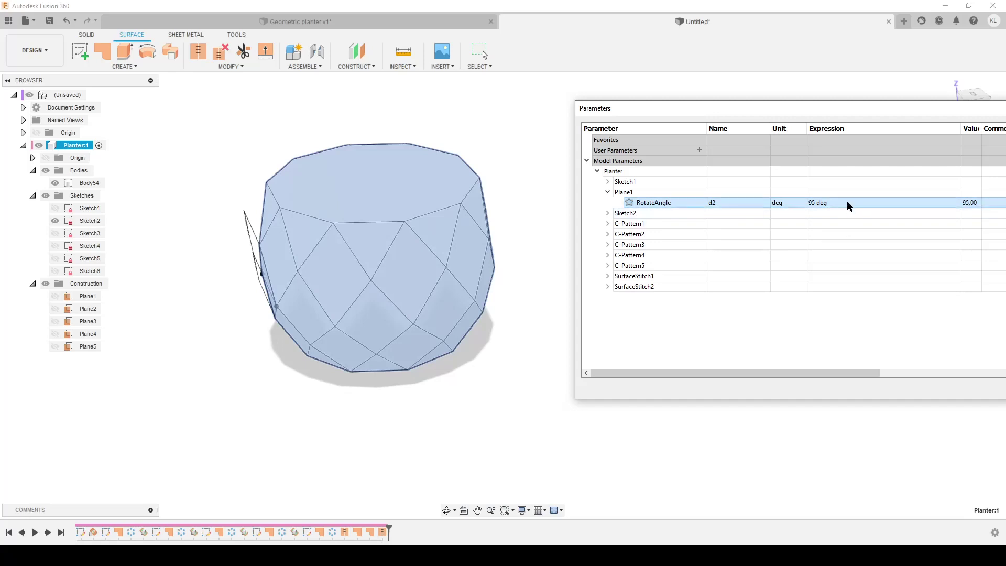
Set RotateAngle to 100 deg and accept the parameter changes.
{"action": "left_click", "coordinate": [848, 201]}
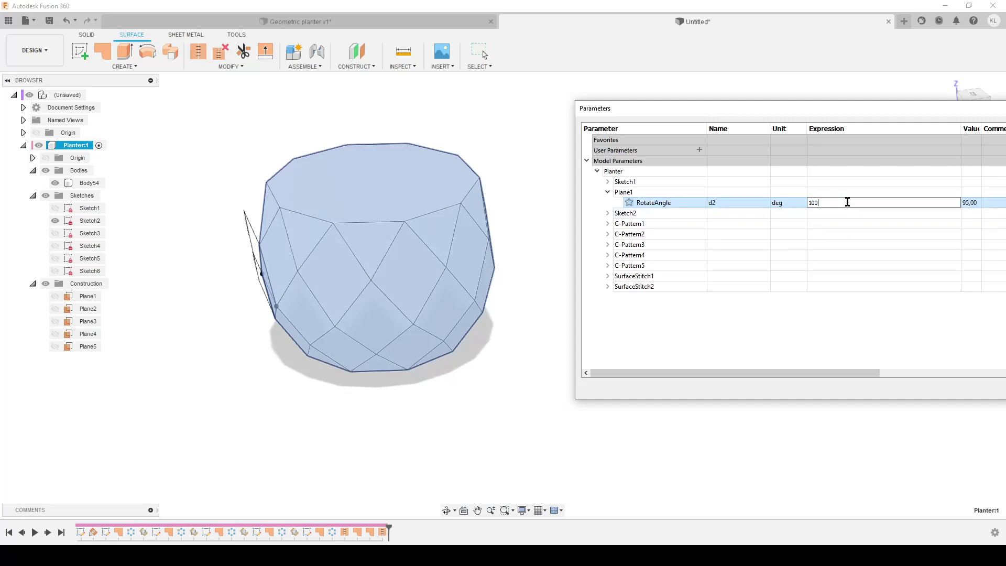
{"action": "key", "text": "Return"}
{"action": "middle_click_drag", "start_coordinate": [394, 426], "coordinate": [453, 399], "text": "shift"}
{"action": "left_click_drag", "start_coordinate": [822, 113], "coordinate": [567, 113]}
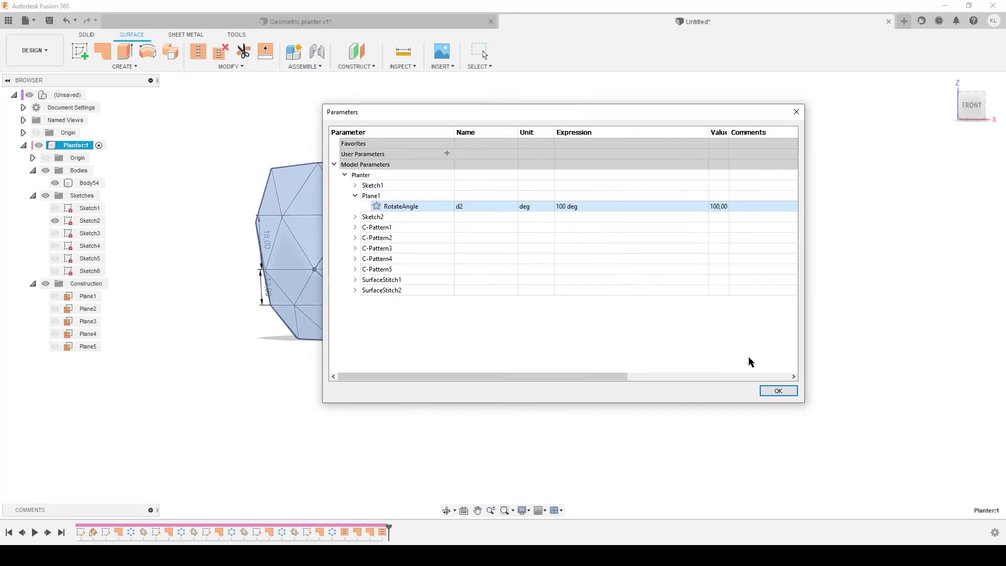
{"action": "left_click", "coordinate": [790, 393]}
Change the upper facet dimension from 18 to 15 mm.
{"action": "double_click", "coordinate": [266, 250]}
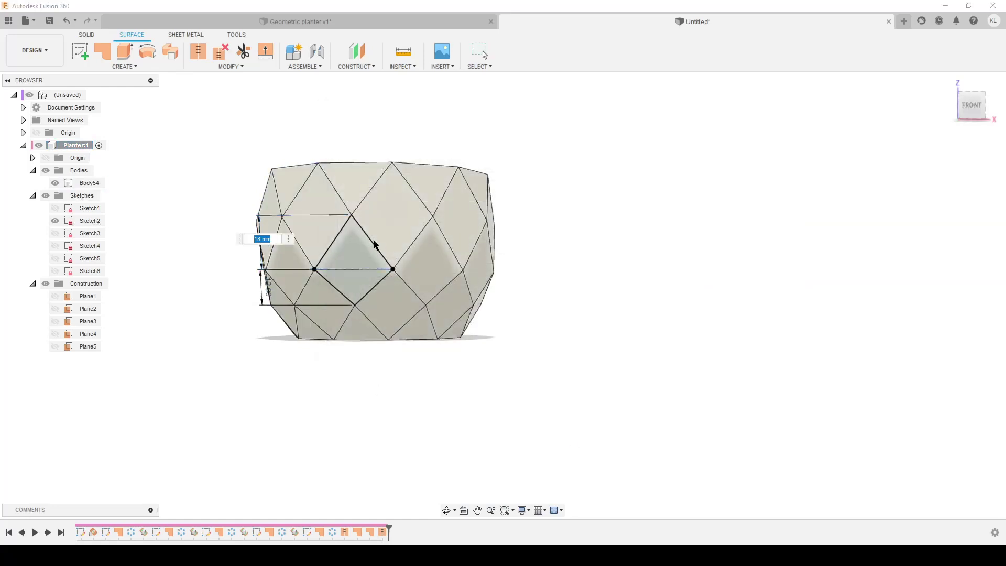
{"action": "type", "text": "15"}
{"action": "key", "text": "Return"}
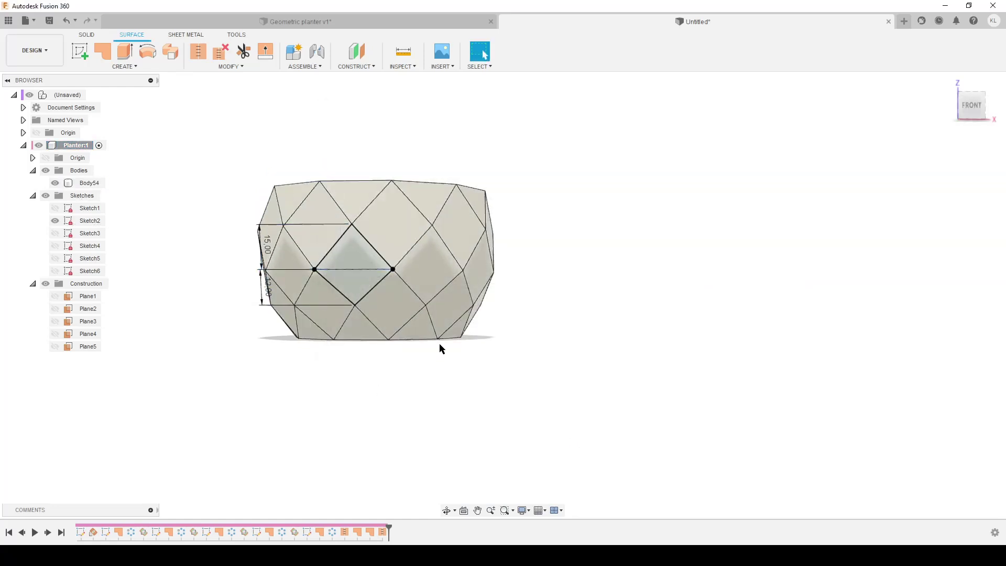
{"action": "middle_click_drag", "start_coordinate": [438, 348], "coordinate": [383, 357], "text": "shift"}
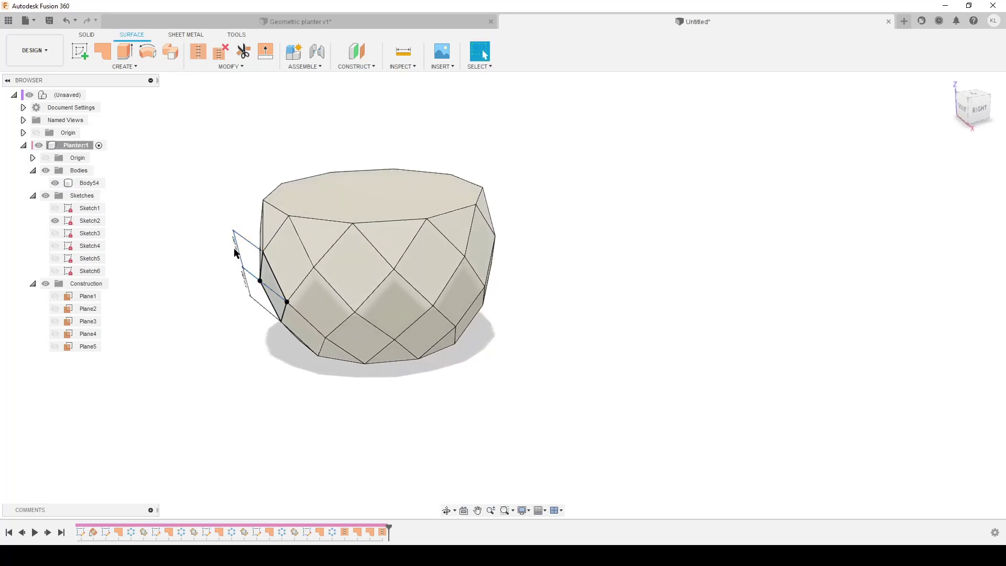
Reduce it to 12 mm and move both 12.00 labels outside the planter.
{"action": "double_click", "coordinate": [234, 249]}
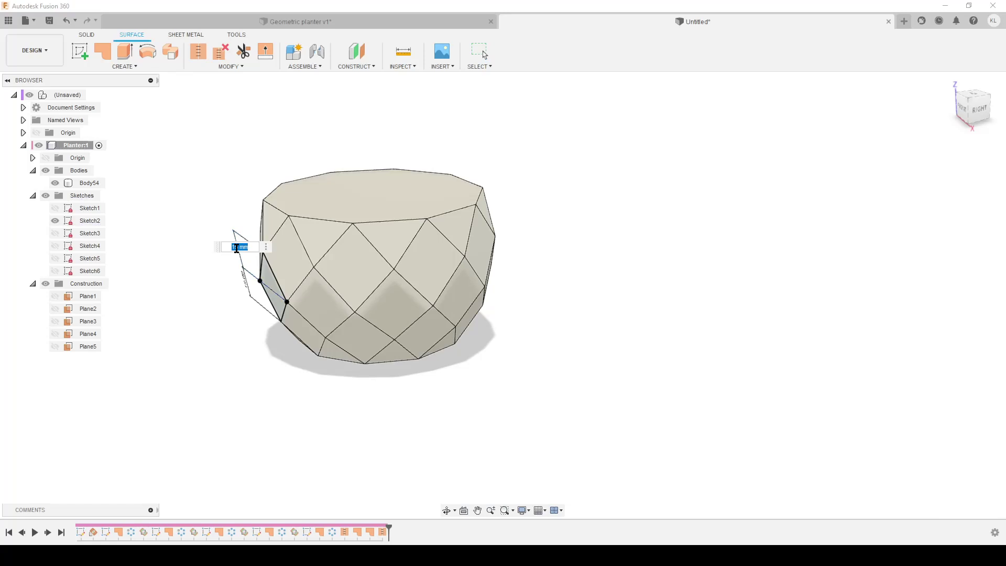
{"action": "type", "text": "12"}
{"action": "key", "text": "Return"}
{"action": "middle_click_drag", "start_coordinate": [261, 274], "coordinate": [333, 254], "text": "shift"}
{"action": "left_click_drag", "start_coordinate": [403, 310], "coordinate": [304, 309]}
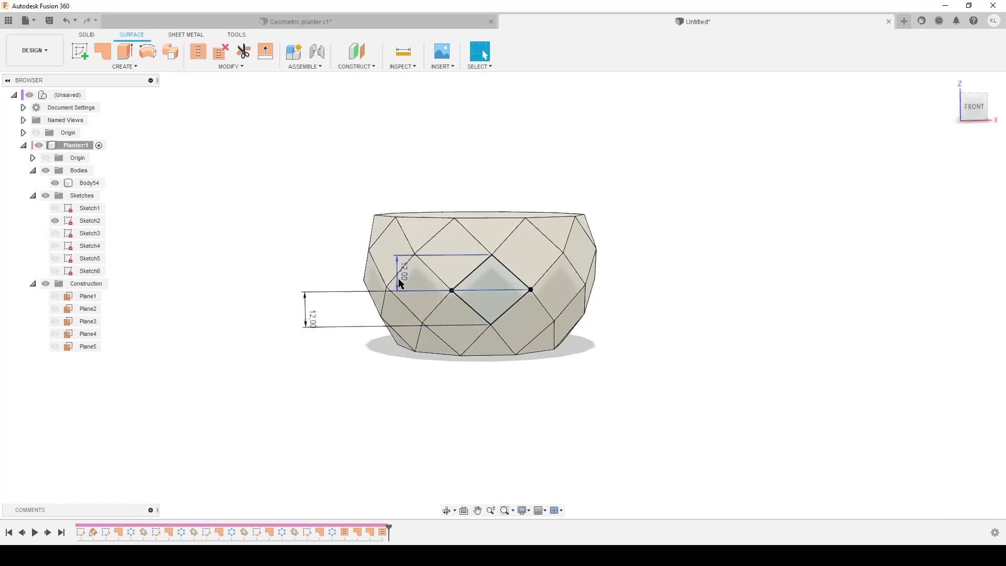
{"action": "left_click_drag", "start_coordinate": [403, 281], "coordinate": [310, 350]}
Move the lower label down and show Sketch1 with its dimensions.
{"action": "middle_click_drag", "start_coordinate": [599, 359], "coordinate": [570, 376], "text": "shift"}
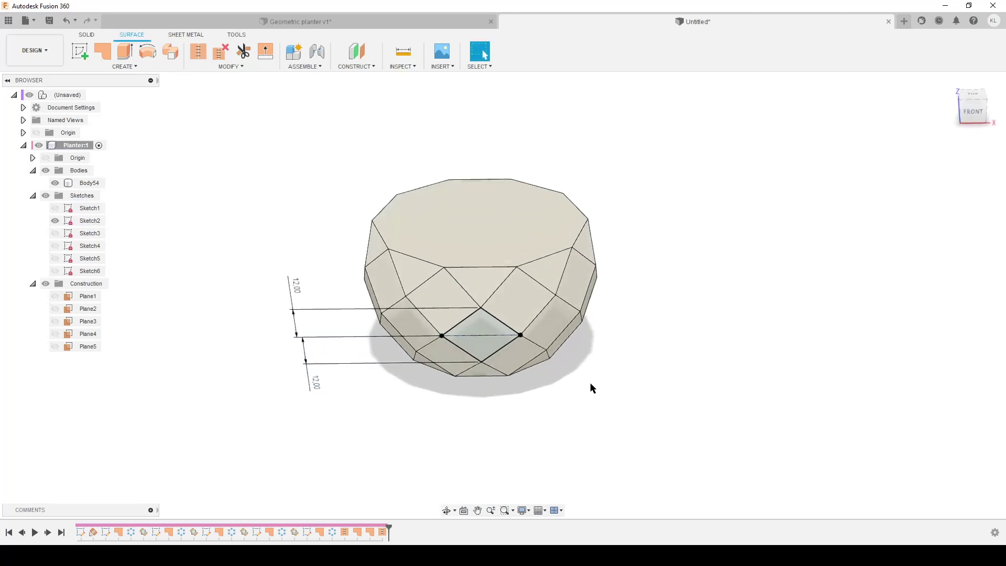
{"action": "left_click", "coordinate": [56, 209]}
{"action": "right_click", "coordinate": [84, 208]}
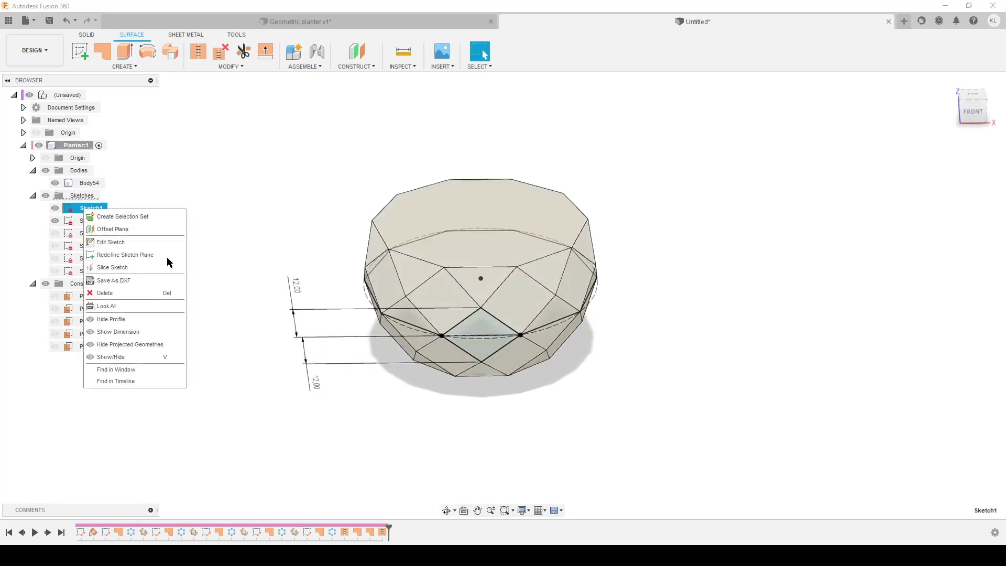
{"action": "left_click", "coordinate": [136, 333]}
{"action": "middle_click_drag", "start_coordinate": [701, 263], "coordinate": [679, 243], "text": "shift"}
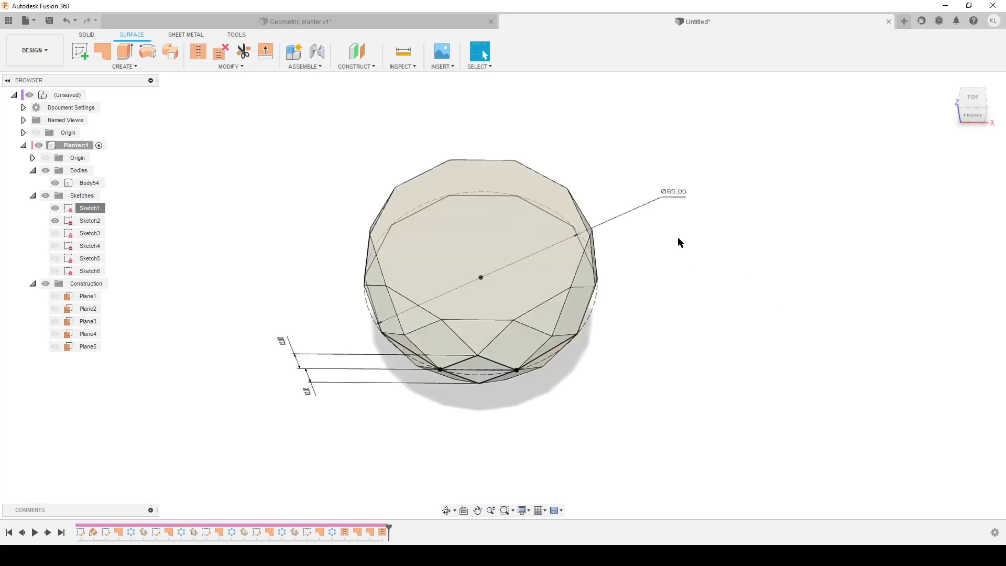
Change the base circle diameter from Ø85 to 100 mm.
{"action": "double_click", "coordinate": [670, 192]}
{"action": "type", "text": "100"}
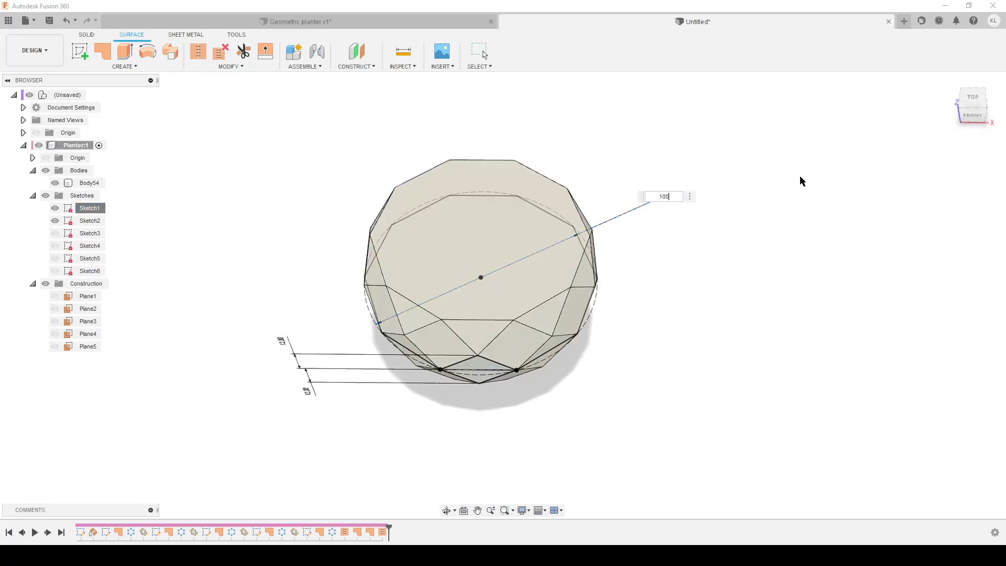
{"action": "key", "text": "Return"}
{"action": "middle_click_drag", "start_coordinate": [631, 400], "coordinate": [618, 361], "text": "shift"}
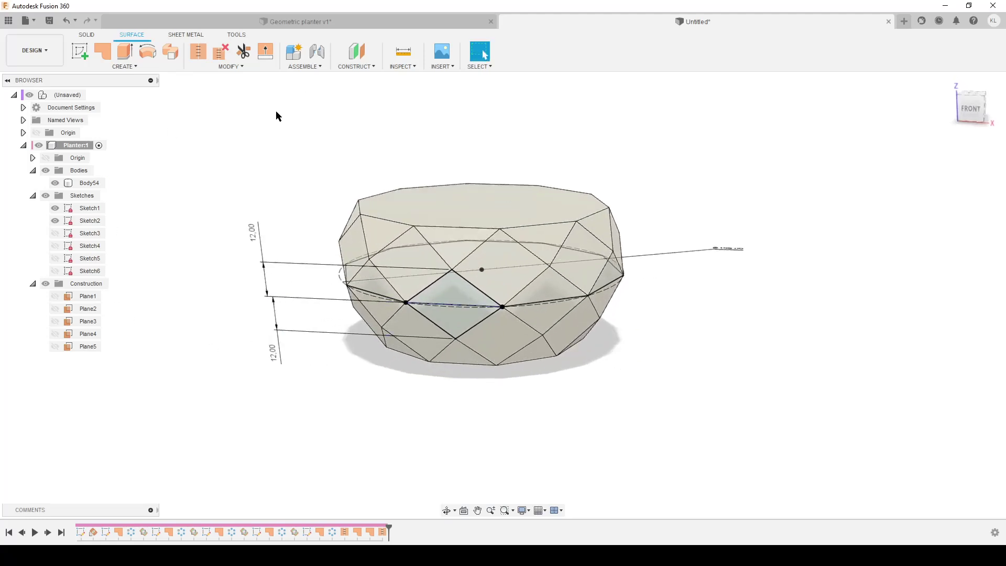
In Change Parameters, set Plane1's RotateAngle to 90 deg and accept.
{"action": "left_click", "coordinate": [231, 66]}
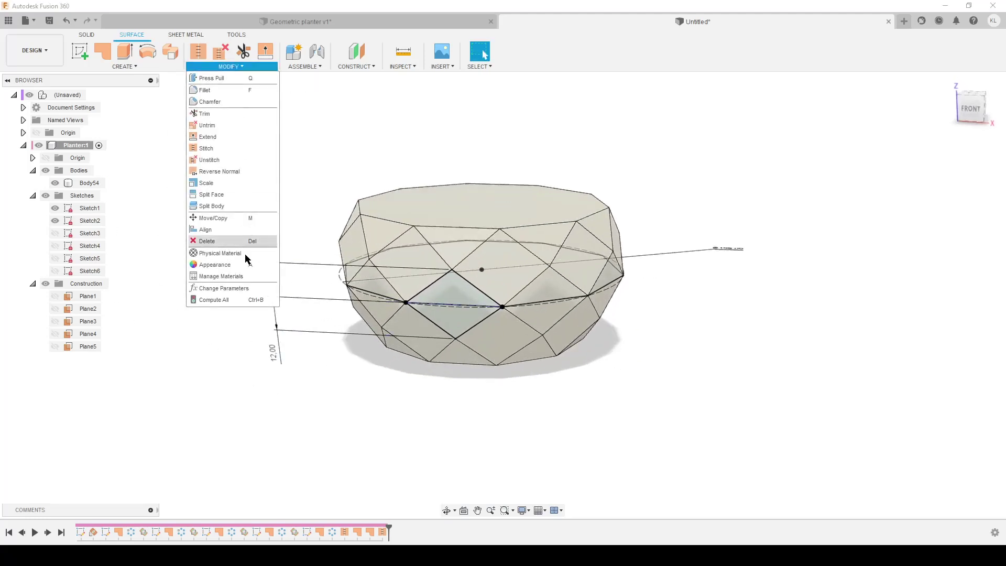
{"action": "left_click", "coordinate": [224, 289]}
{"action": "left_click", "coordinate": [566, 207]}
{"action": "left_click", "coordinate": [579, 207]}
{"action": "type", "text": "90"}
{"action": "key", "text": "Return"}
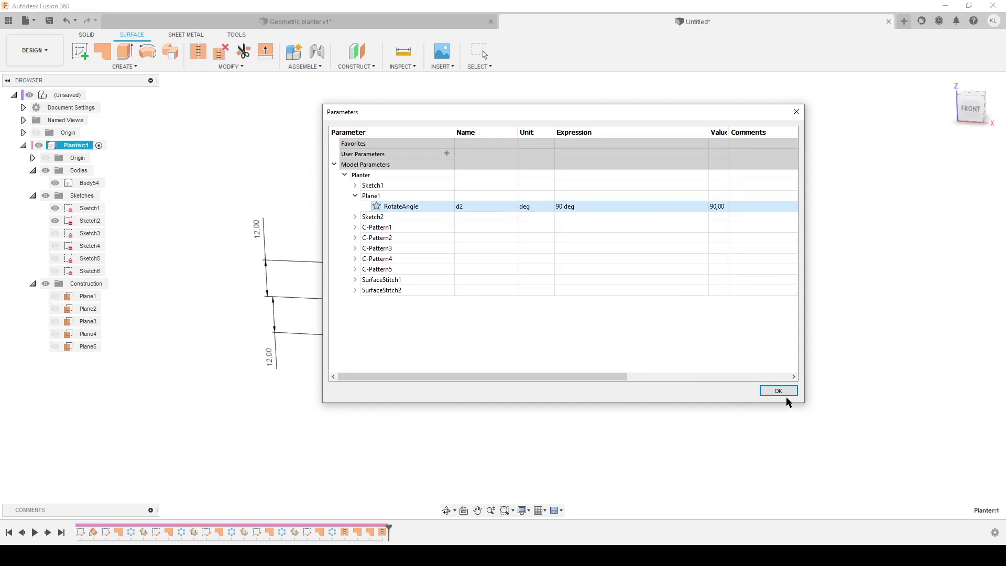
{"action": "left_click", "coordinate": [784, 396]}
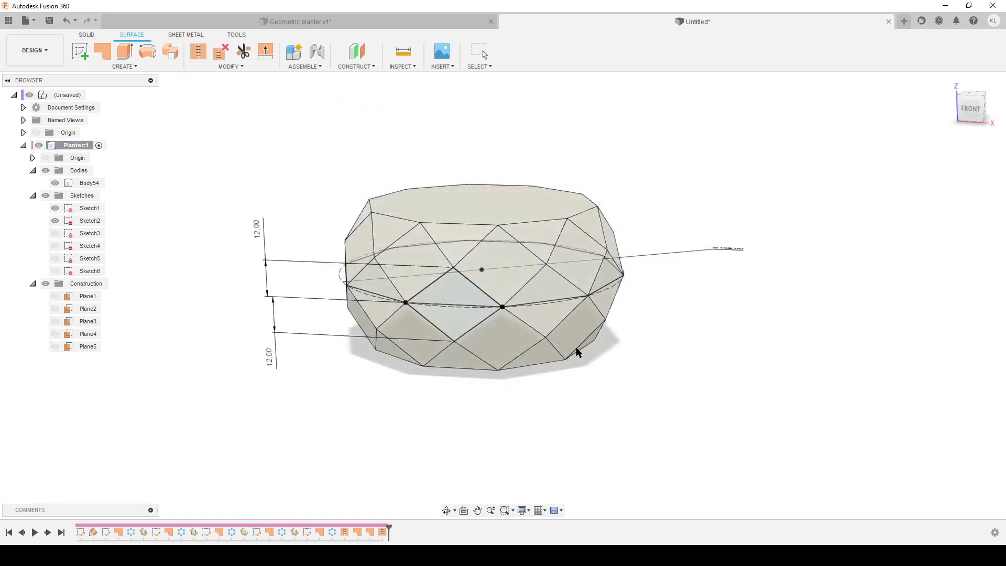
Hide the Sketches folder so only Body54 shows, then orbit and zoom to inspect it.
{"action": "middle_click_drag", "start_coordinate": [576, 347], "coordinate": [473, 384], "text": "shift"}
{"action": "left_click", "coordinate": [45, 196]}
{"action": "mouse_move", "coordinate": [589, 339]}
{"action": "middle_mouse_down", "text": "shift"}
{"action": "mouse_move", "coordinate": [599, 292]}
{"action": "mouse_move", "coordinate": [602, 331]}
{"action": "mouse_move", "coordinate": [843, 354]}
{"action": "mouse_move", "coordinate": [834, 364]}
{"action": "middle_mouse_up", "text": "shift"}
{"action": "scroll", "coordinate": [601, 331], "scroll_direction": "up", "scroll_amount": 2}
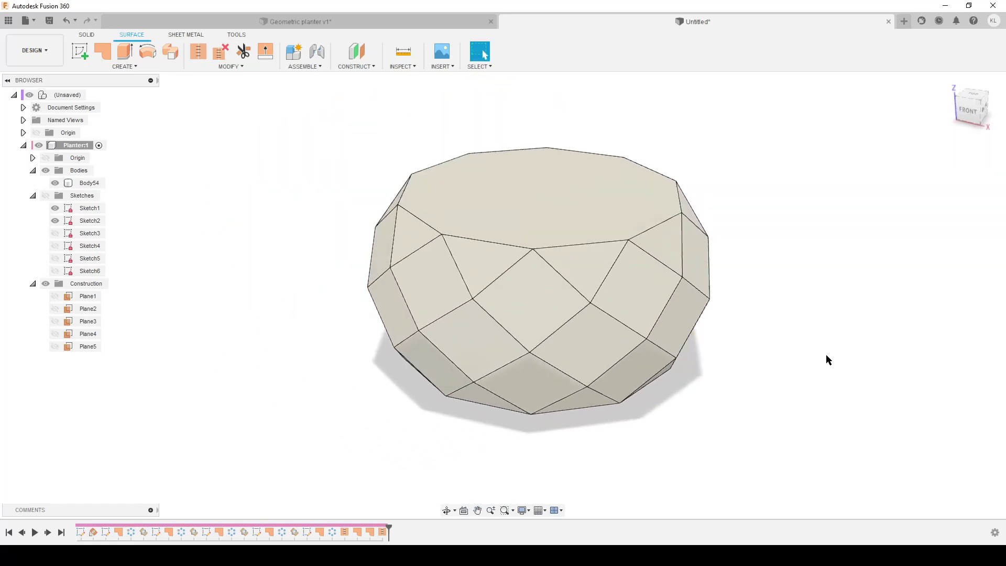
{"action": "left_click", "coordinate": [455, 200]}
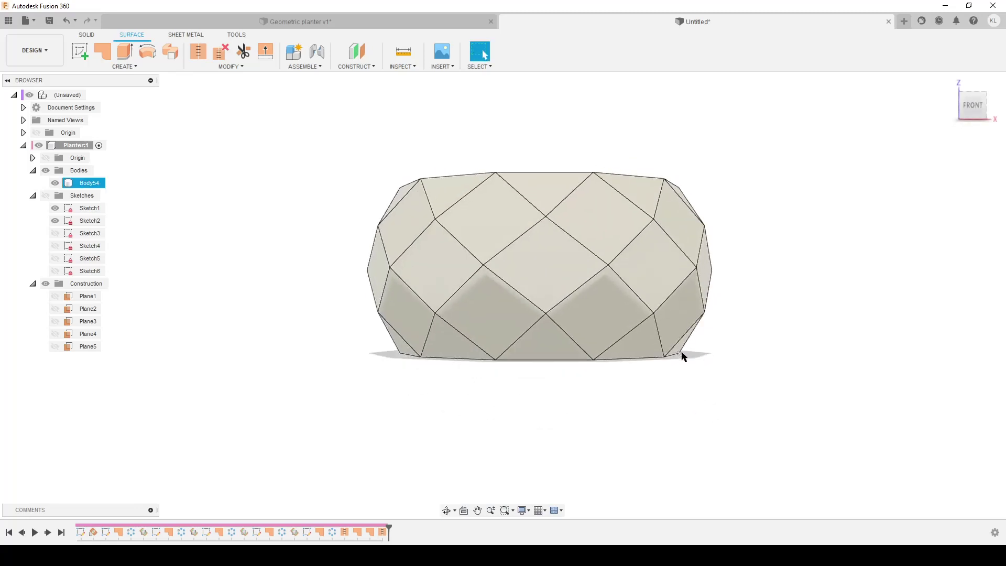
{"action": "scroll", "coordinate": [683, 351], "scroll_direction": "up", "scroll_amount": 3}
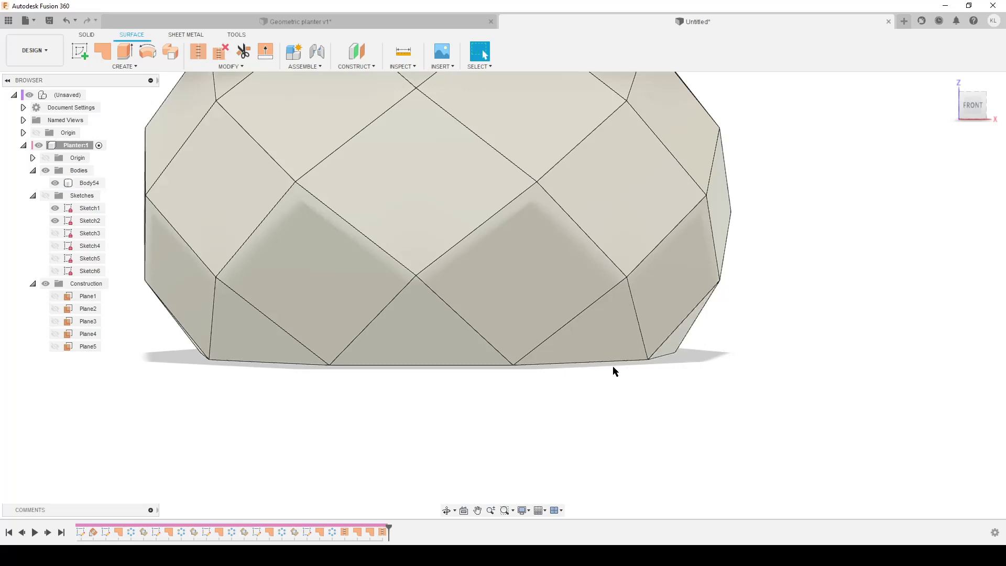
{"action": "scroll", "coordinate": [609, 371], "scroll_direction": "down", "scroll_amount": 5}
{"action": "middle_click_drag", "start_coordinate": [732, 378], "coordinate": [603, 367], "text": "shift"}
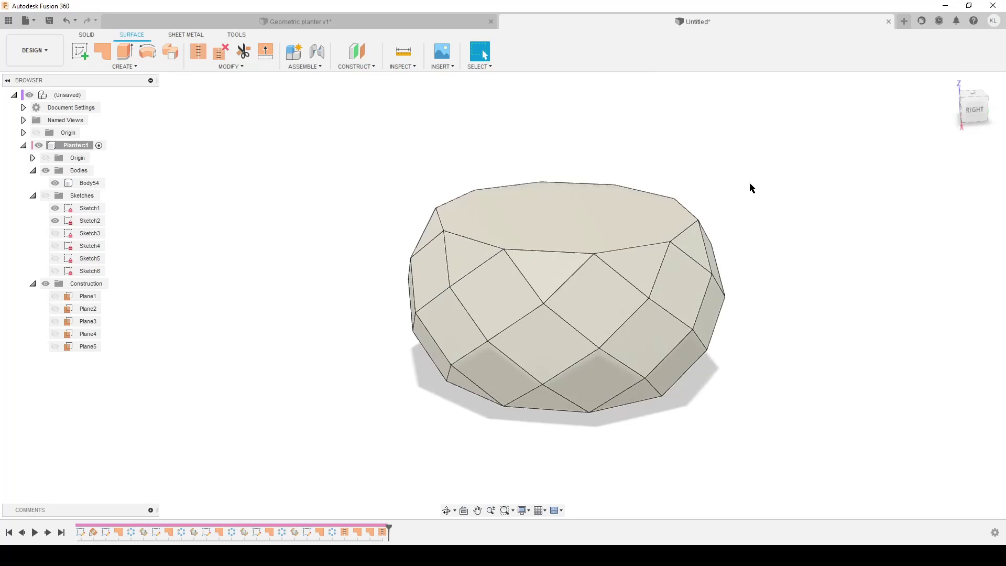